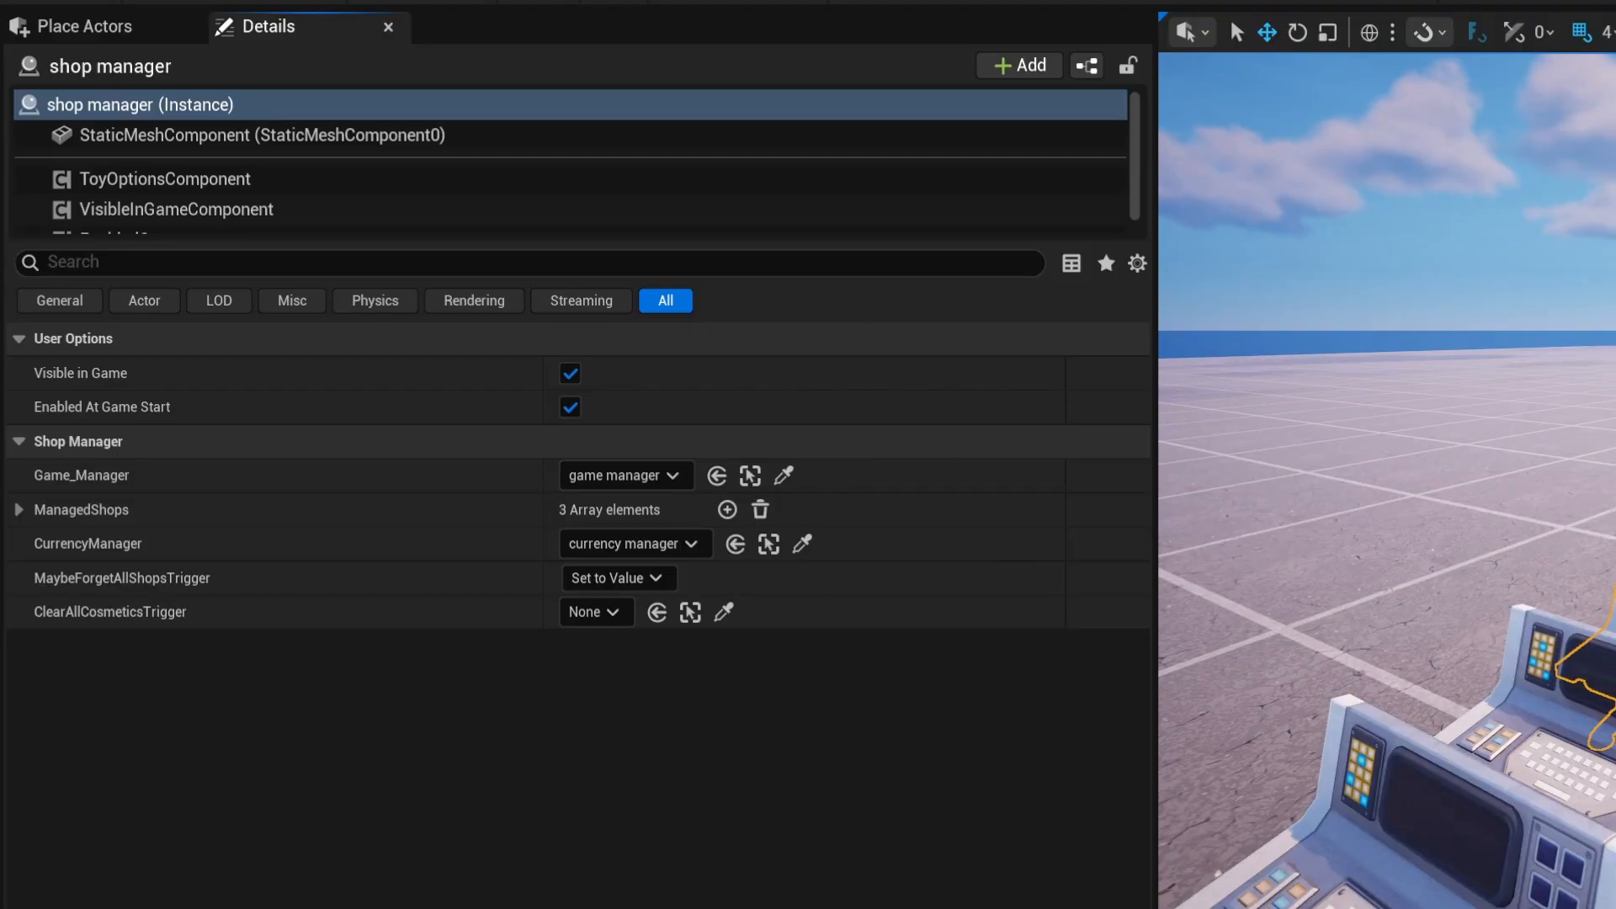
Examine the entries in the shop manager's ManagedShops array and the fields and nested groups of the first shop.
click(19, 510)
click(41, 580)
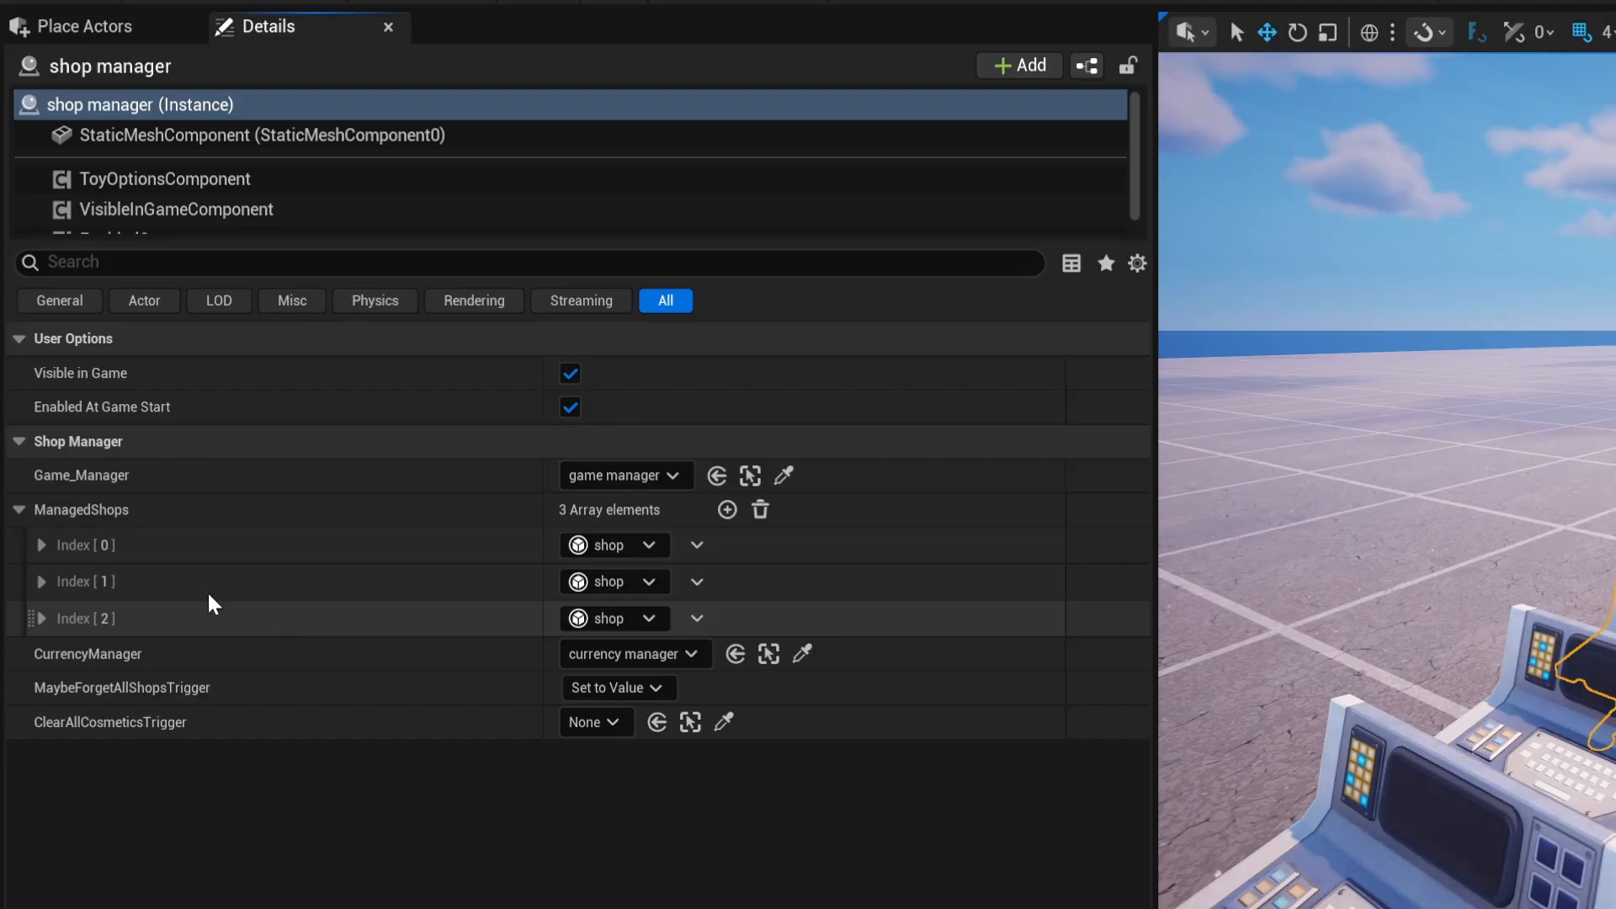
click(20, 510)
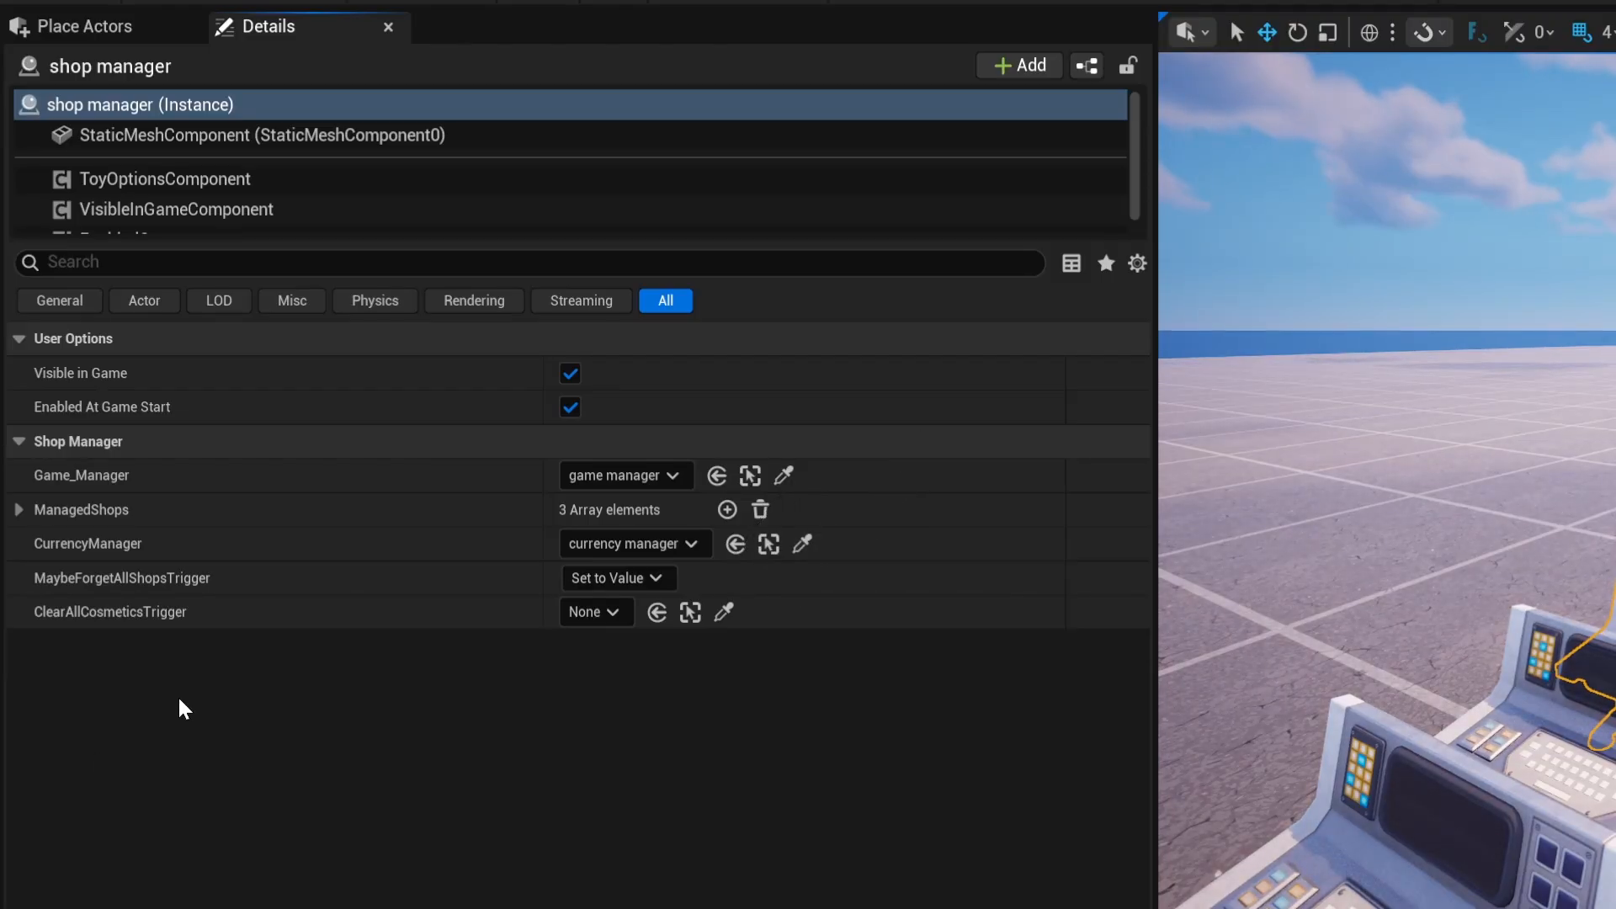
click(18, 510)
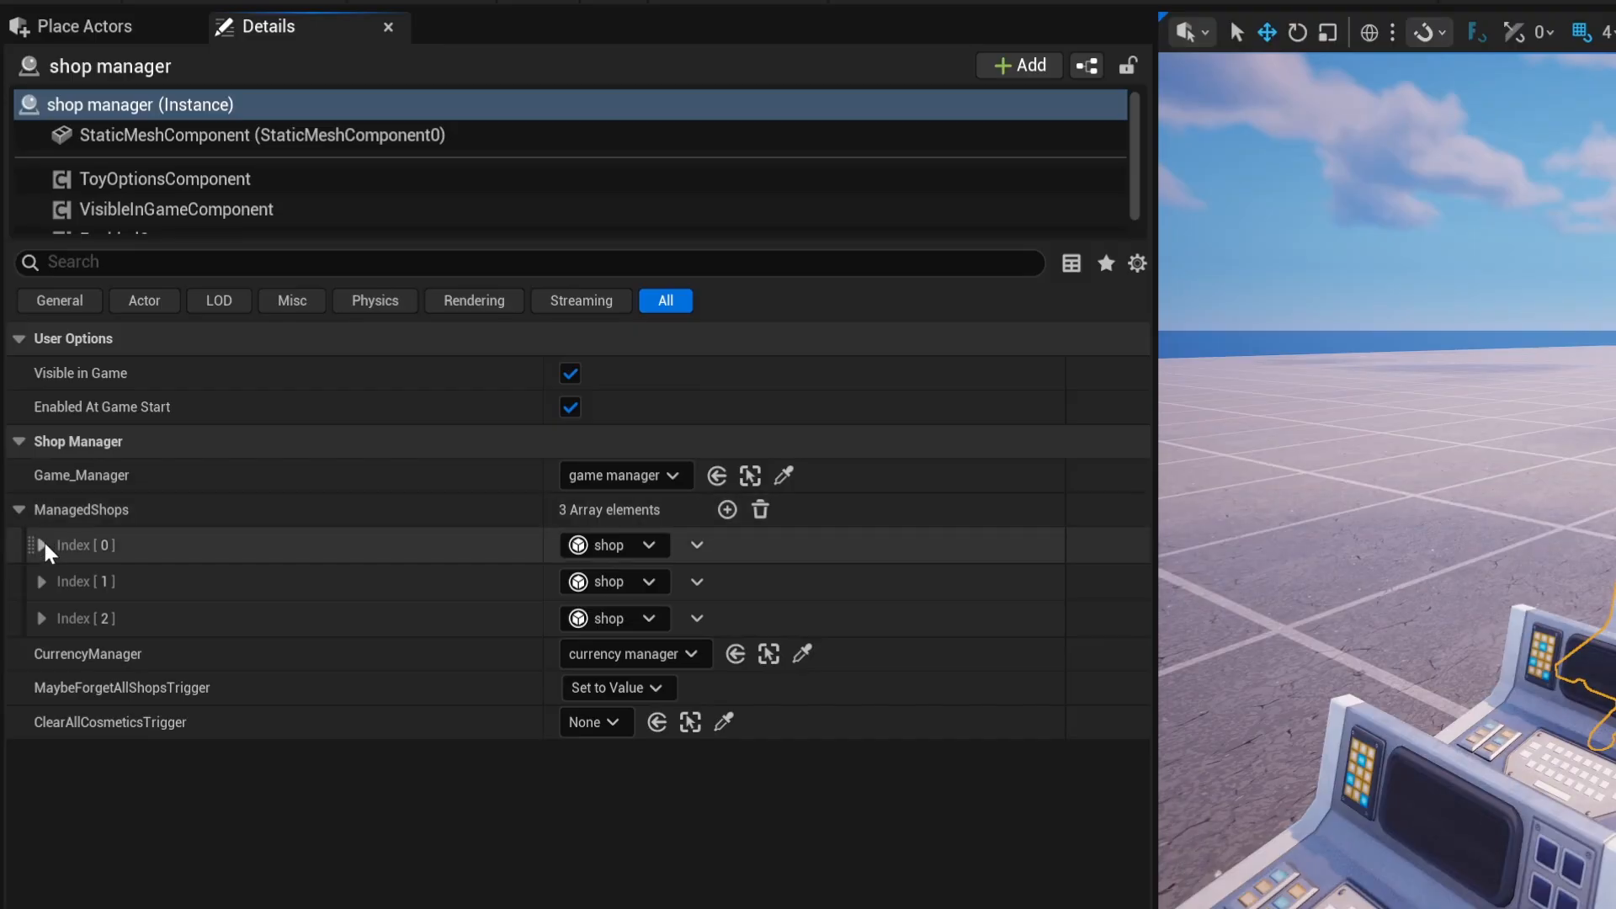
click(43, 544)
click(43, 544)
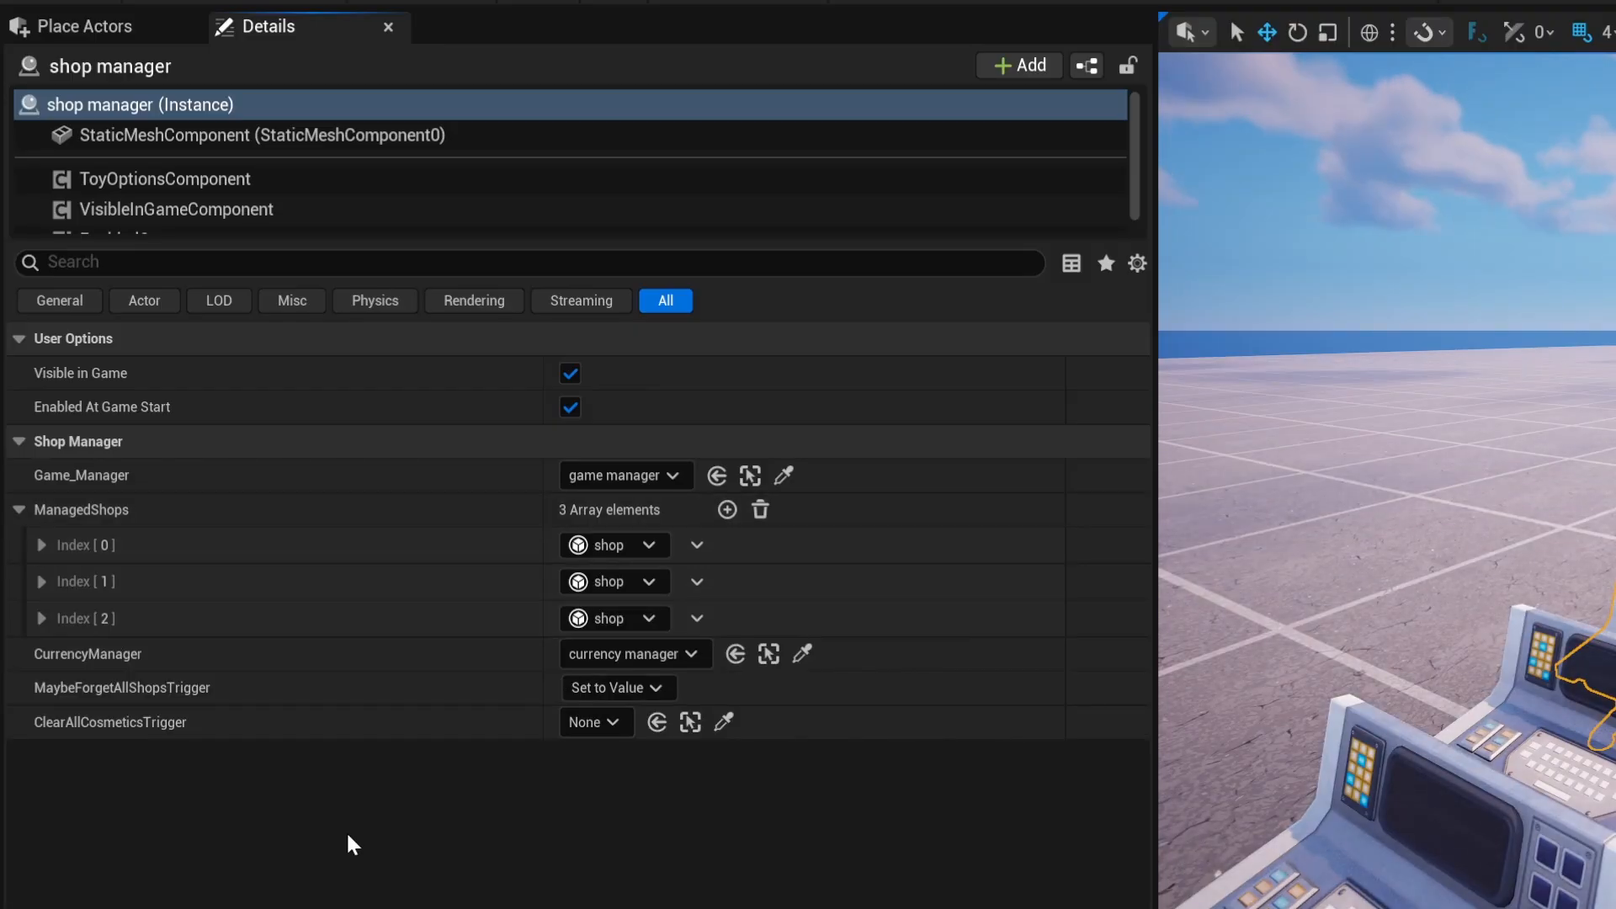
click(41, 545)
click(48, 751)
scroll(58, 829, down, 2)
click(58, 798)
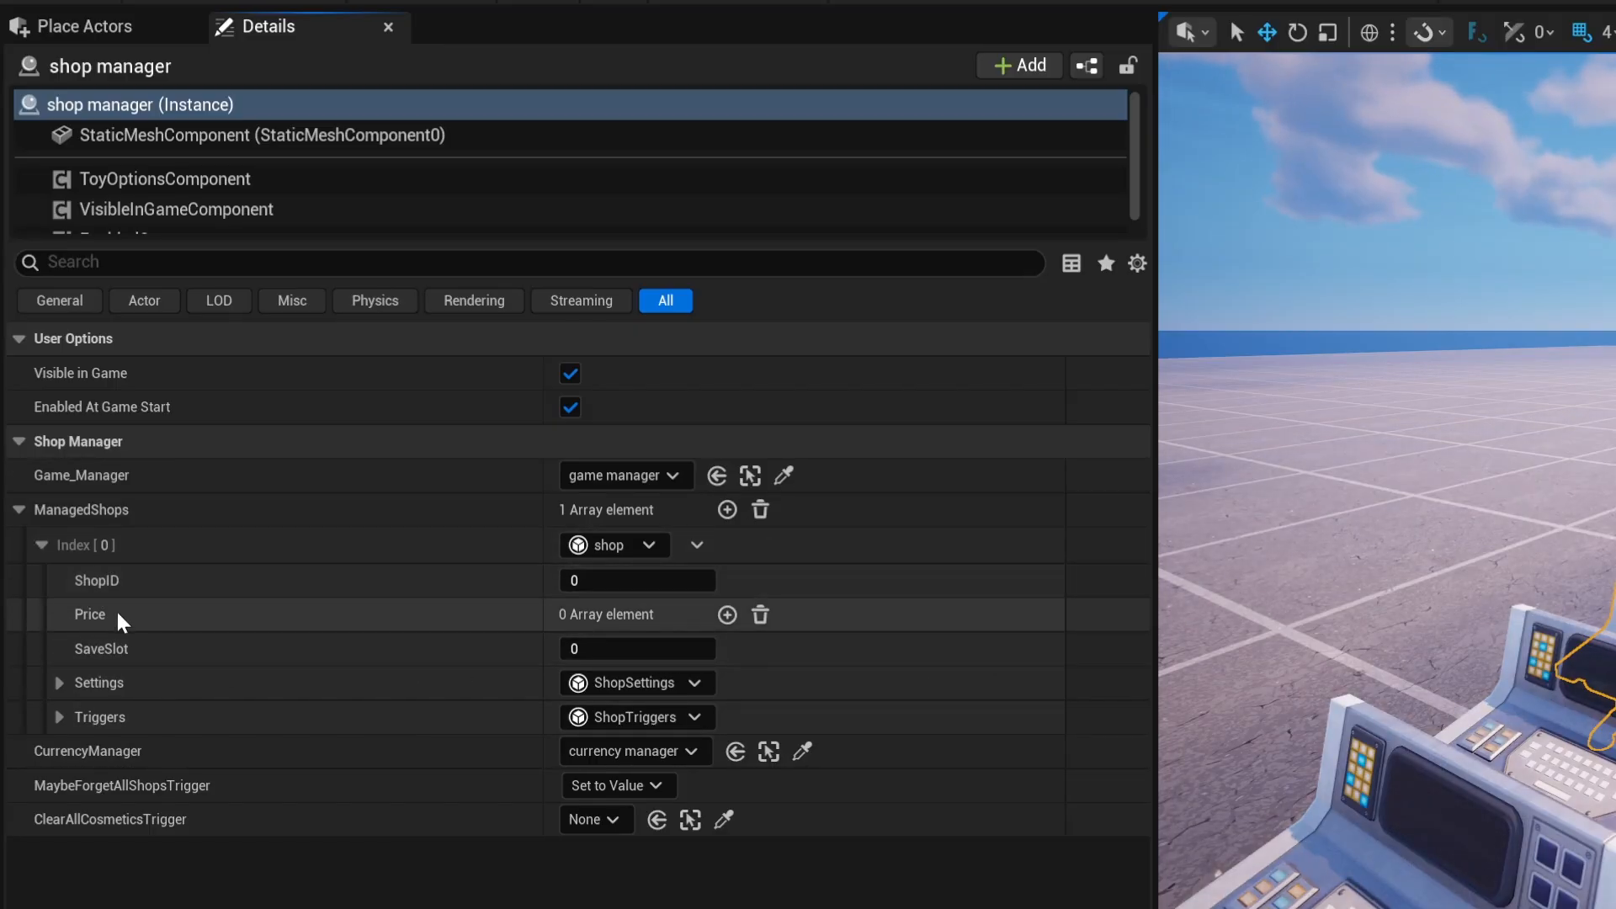
Try a single Cost entry in the first shop's Price array, then clear the array.
click(727, 614)
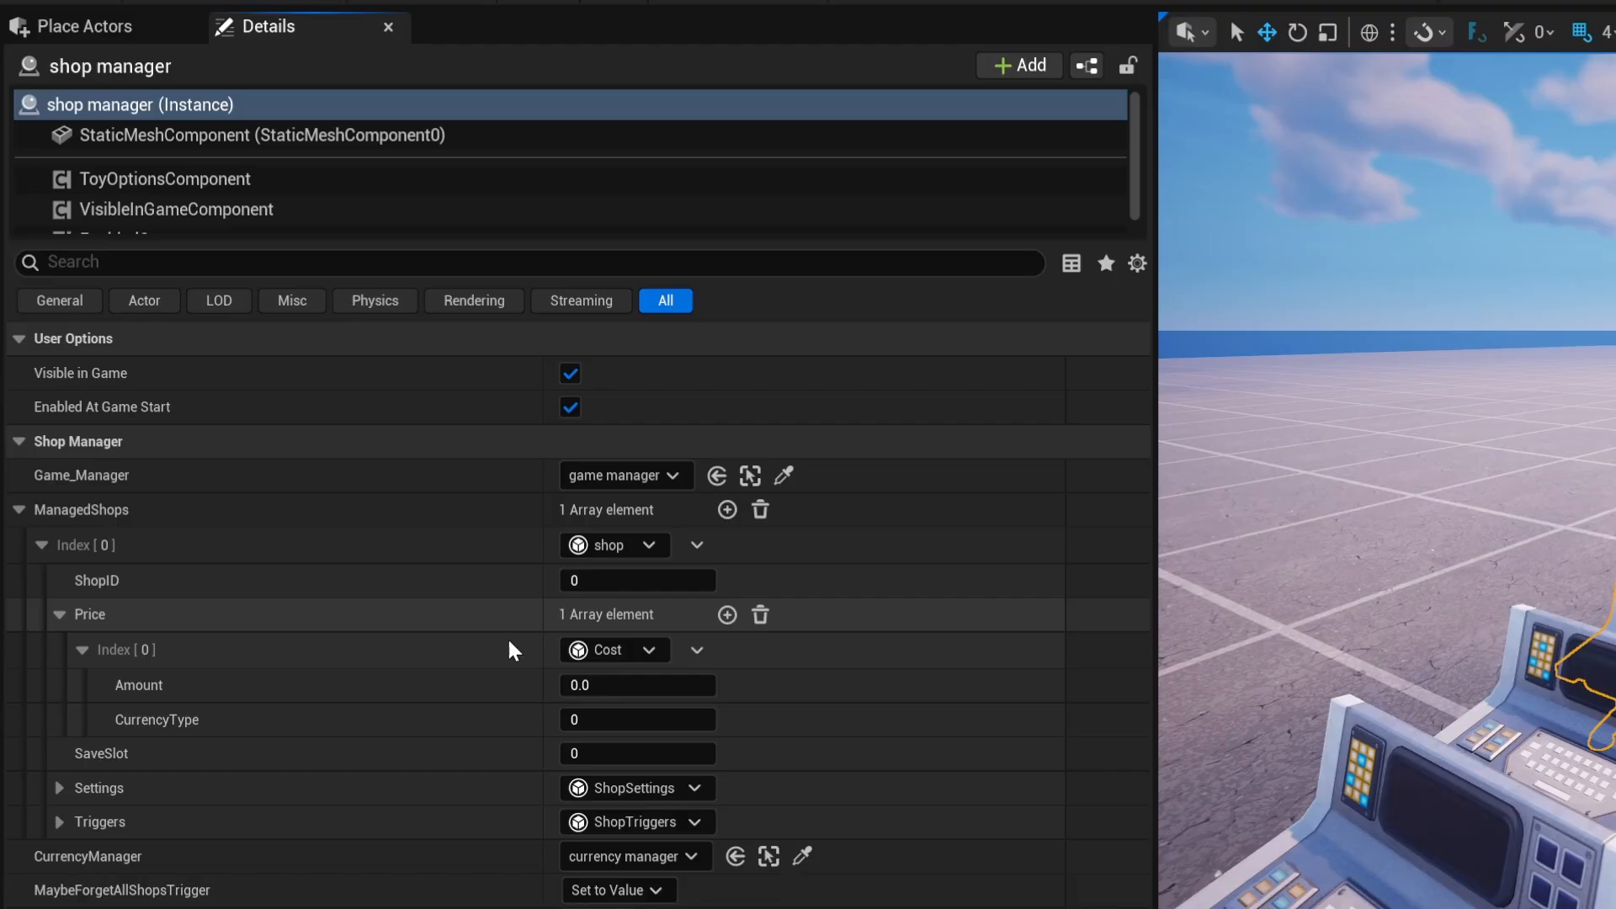
click(600, 685)
click(656, 718)
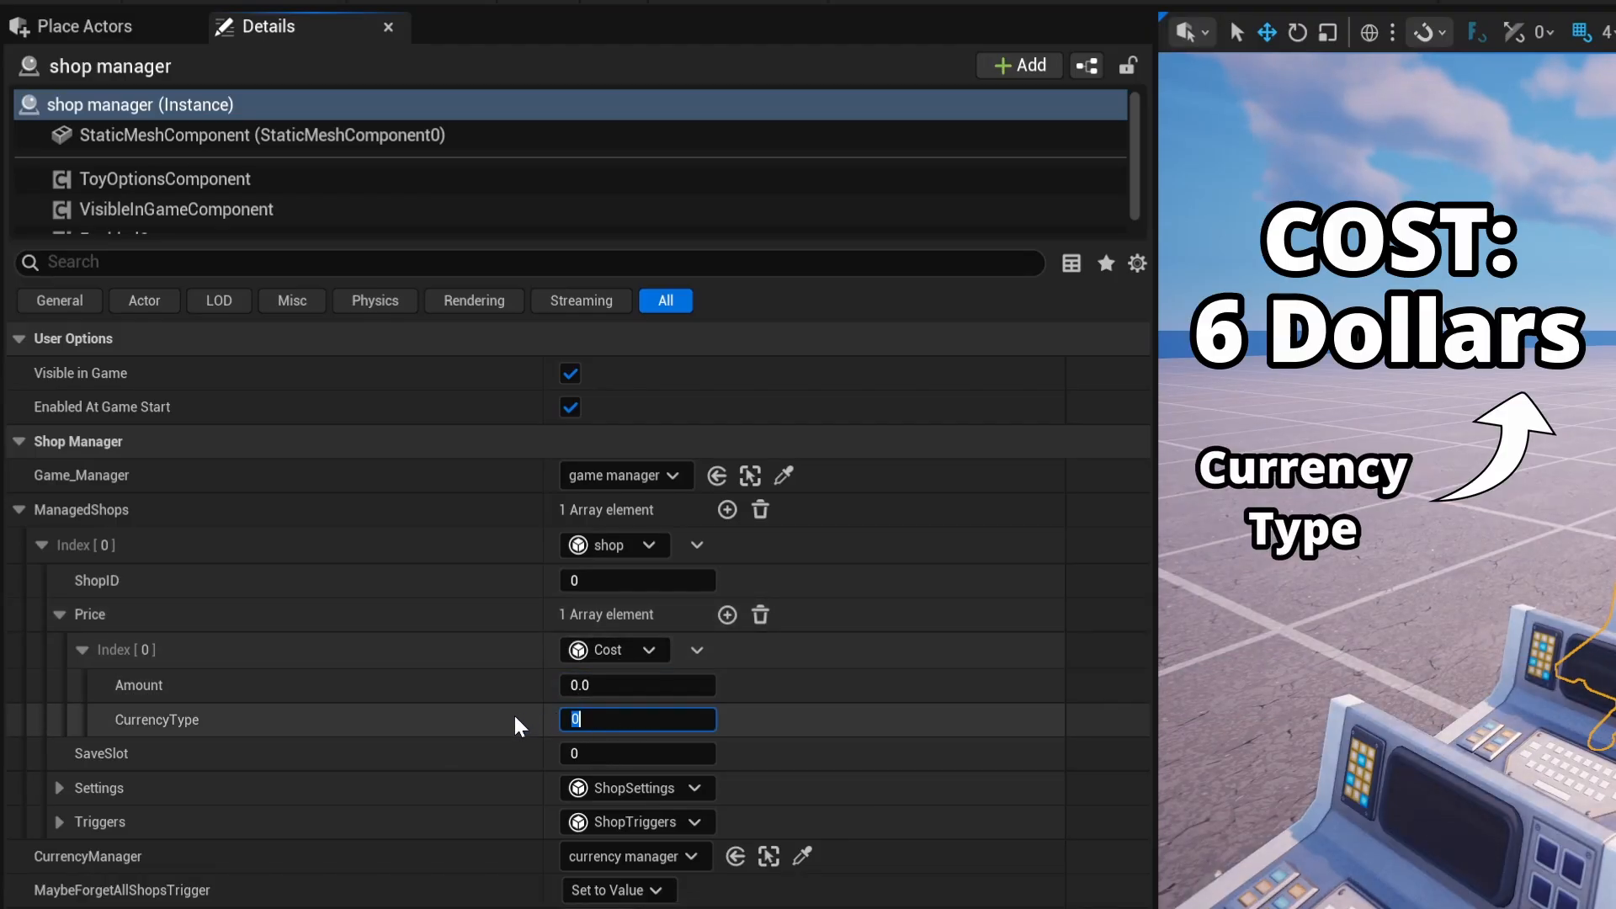
click(760, 614)
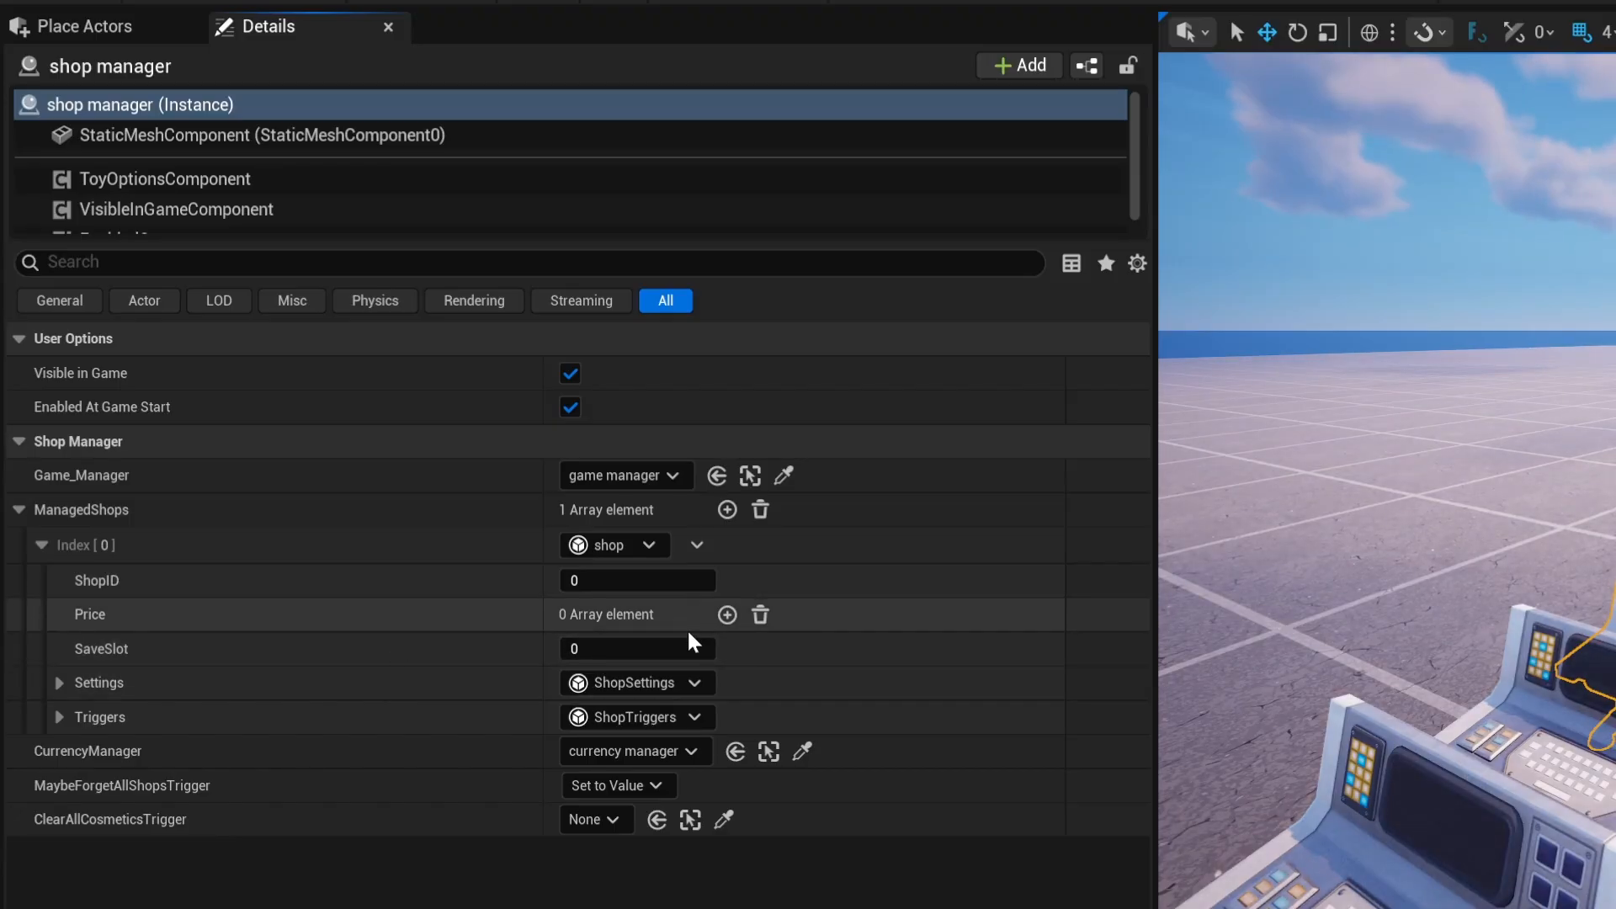
Inspect the Settings and Triggers groups of the first managed shop, collapsing each one again.
click(108, 682)
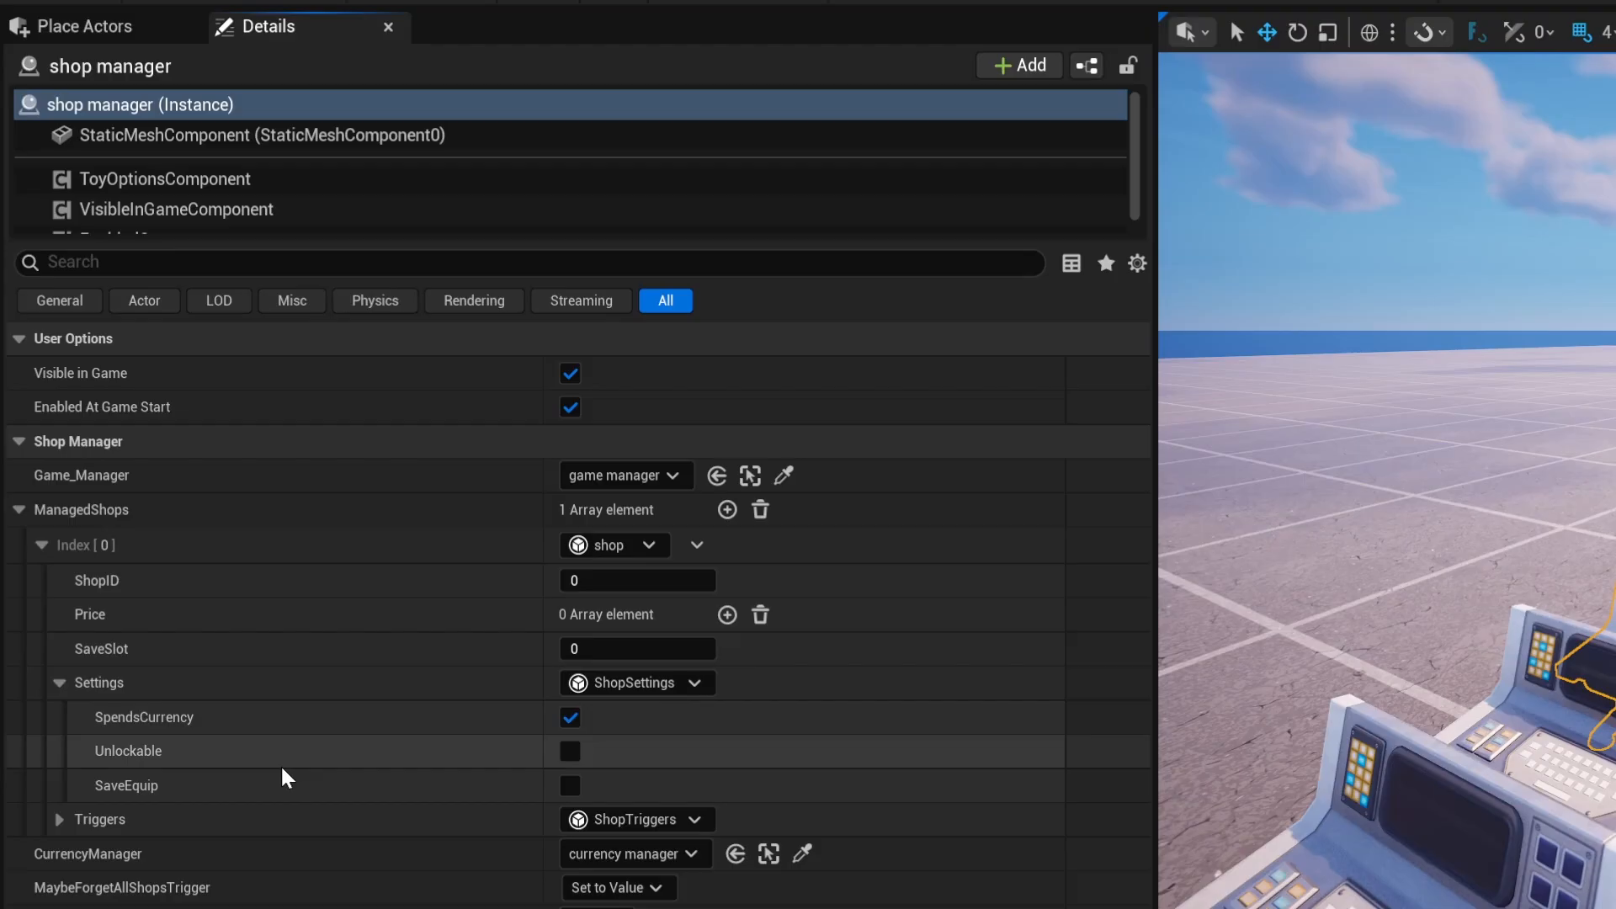
click(59, 682)
click(59, 717)
click(59, 717)
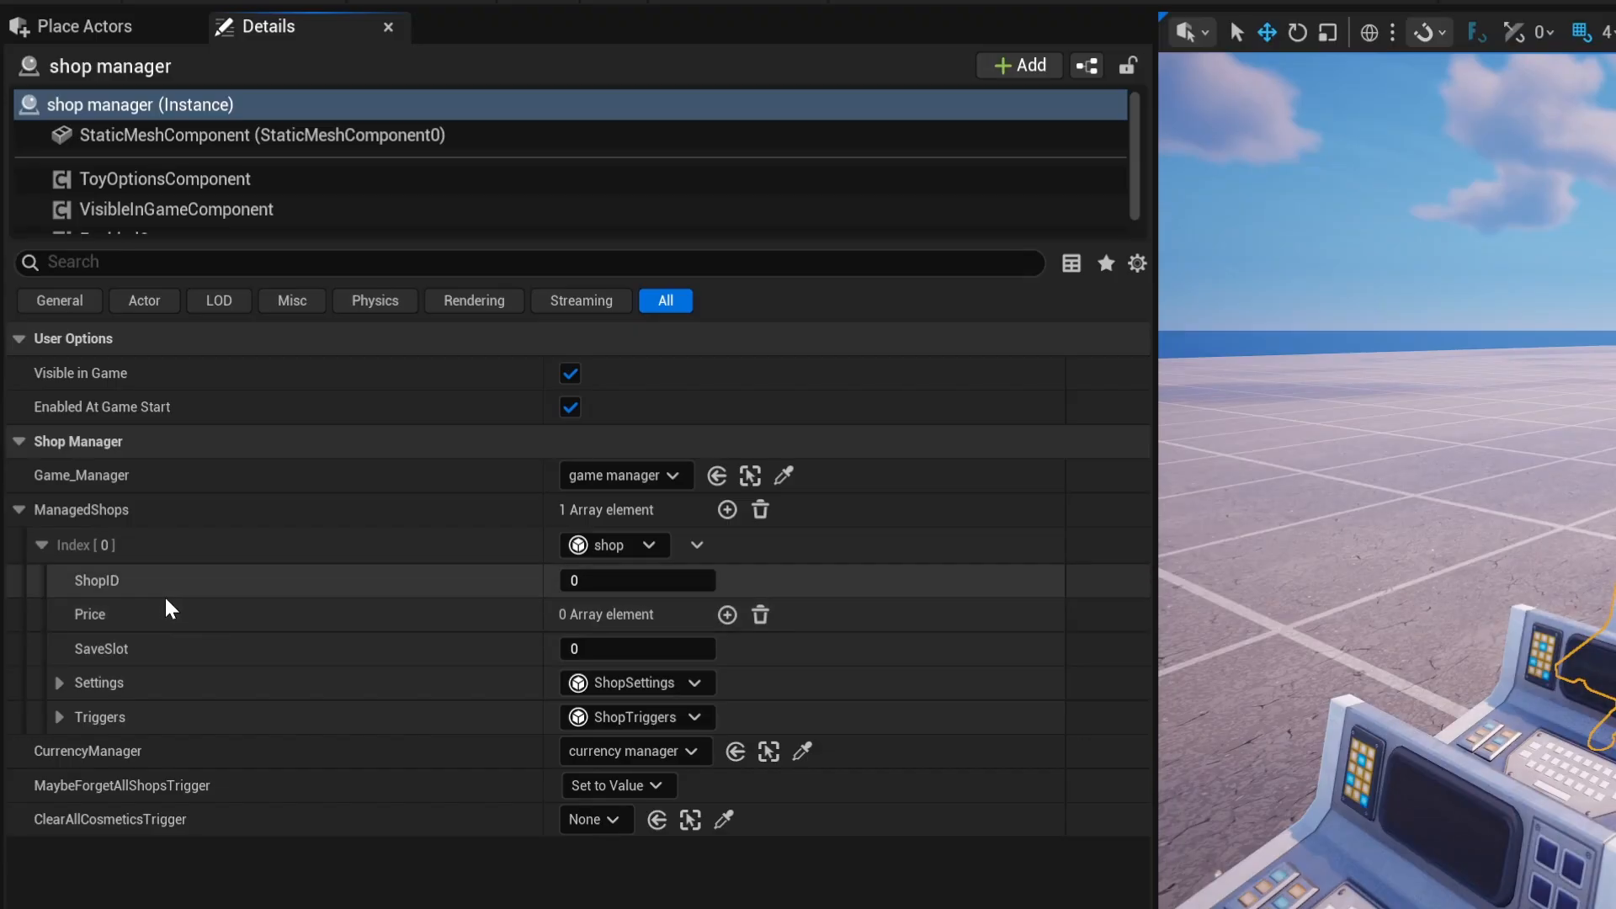
Try three Cost entries in the first shop's Price array, then remove them all.
click(726, 613)
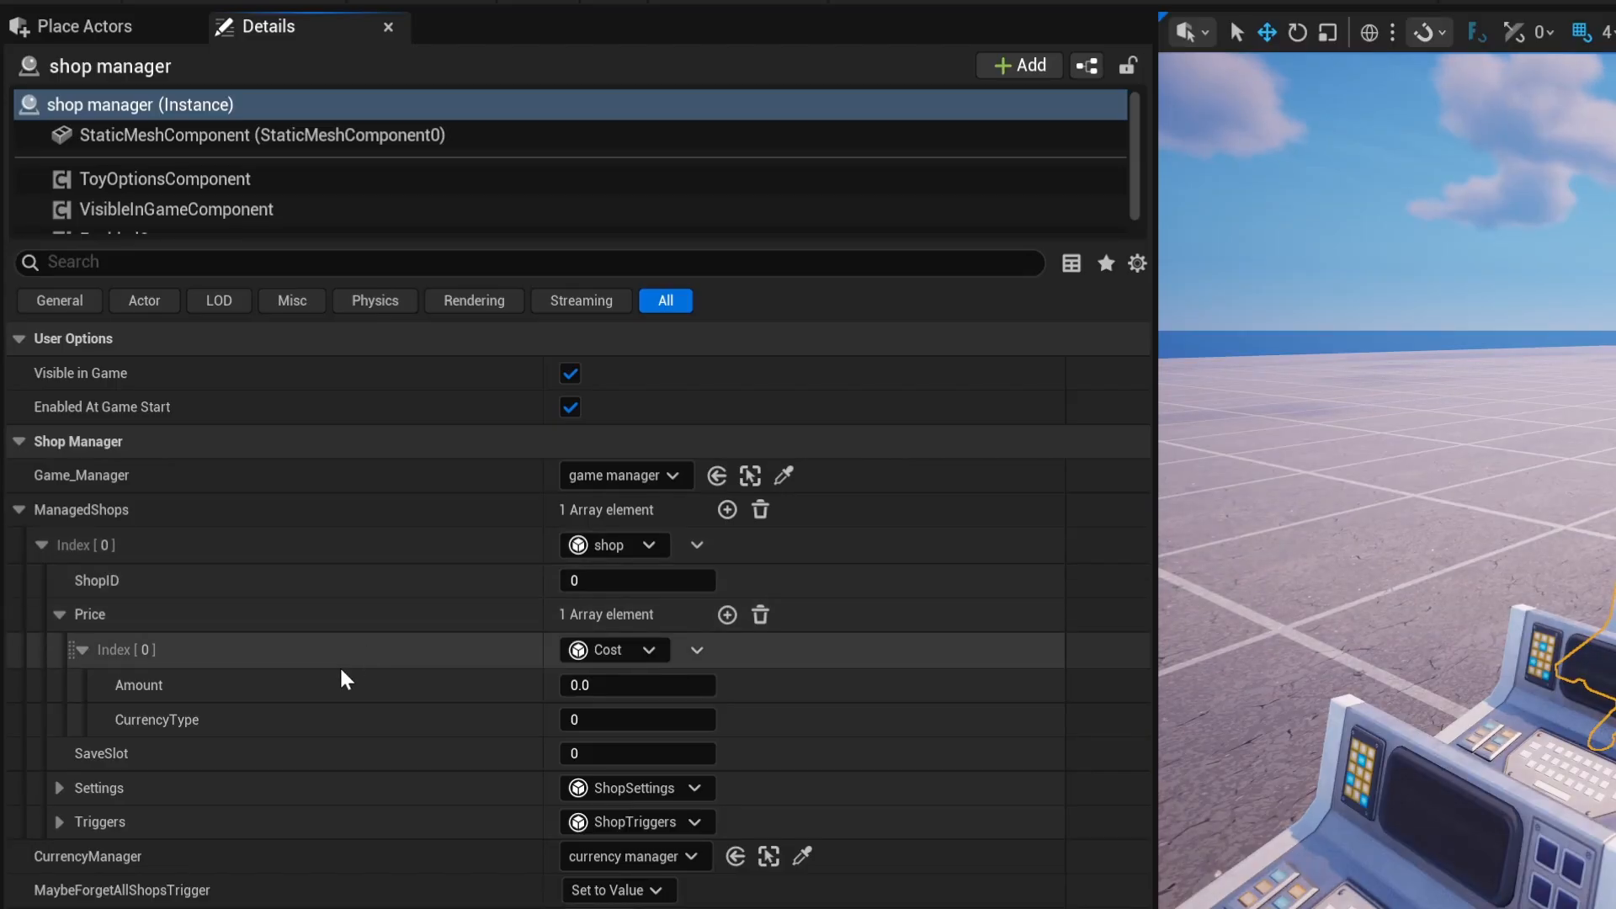
click(728, 615)
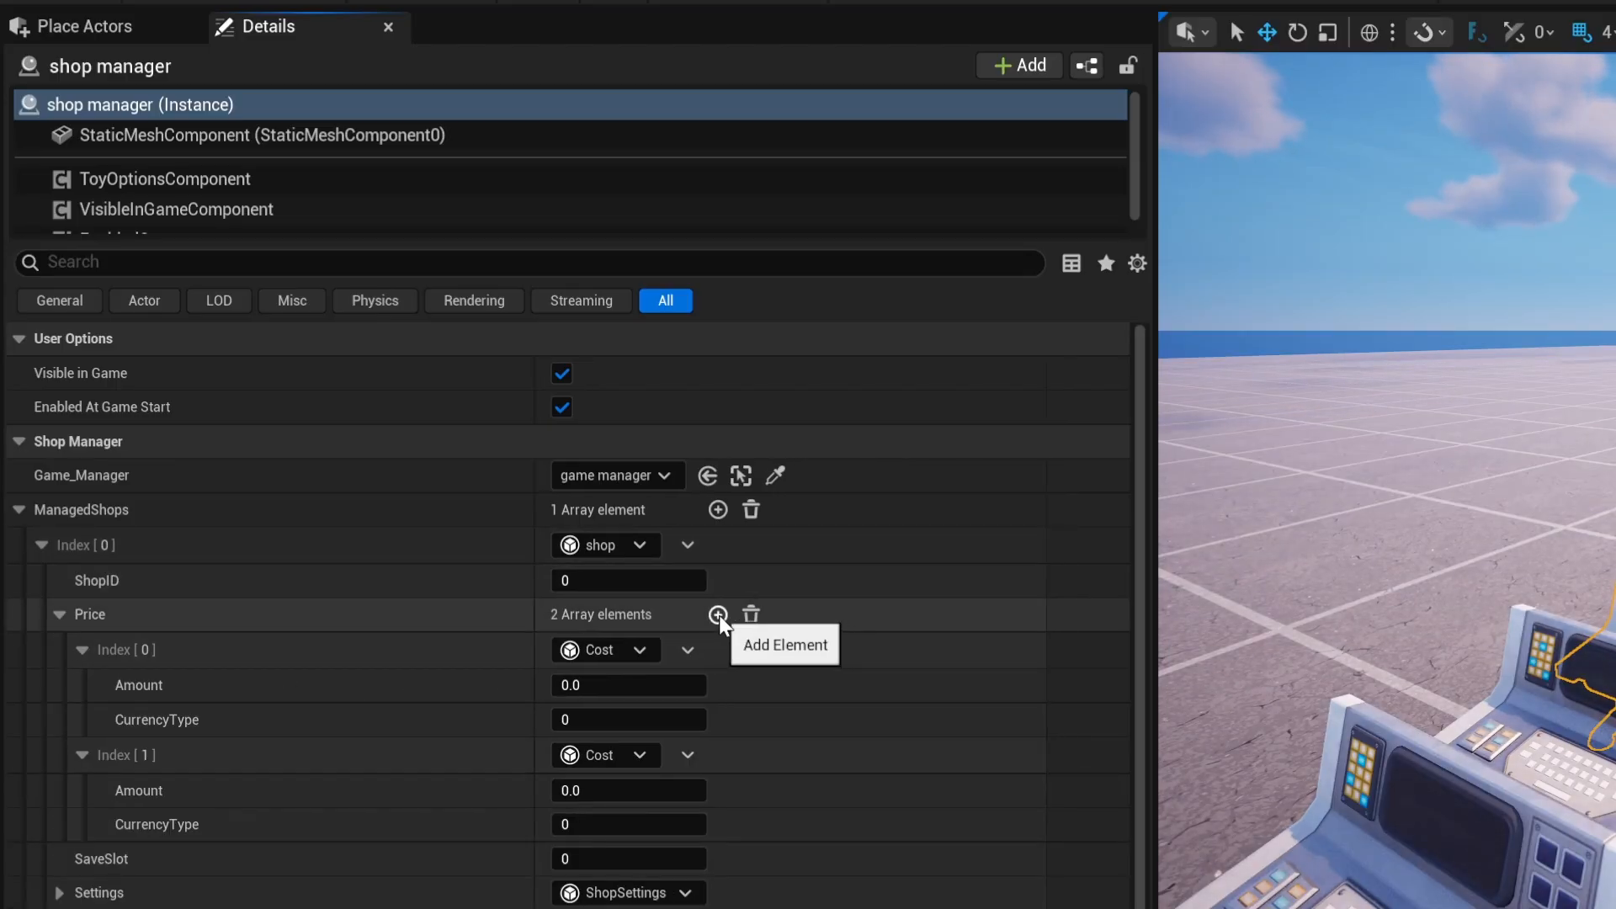
click(718, 615)
scroll(265, 682, down, 2)
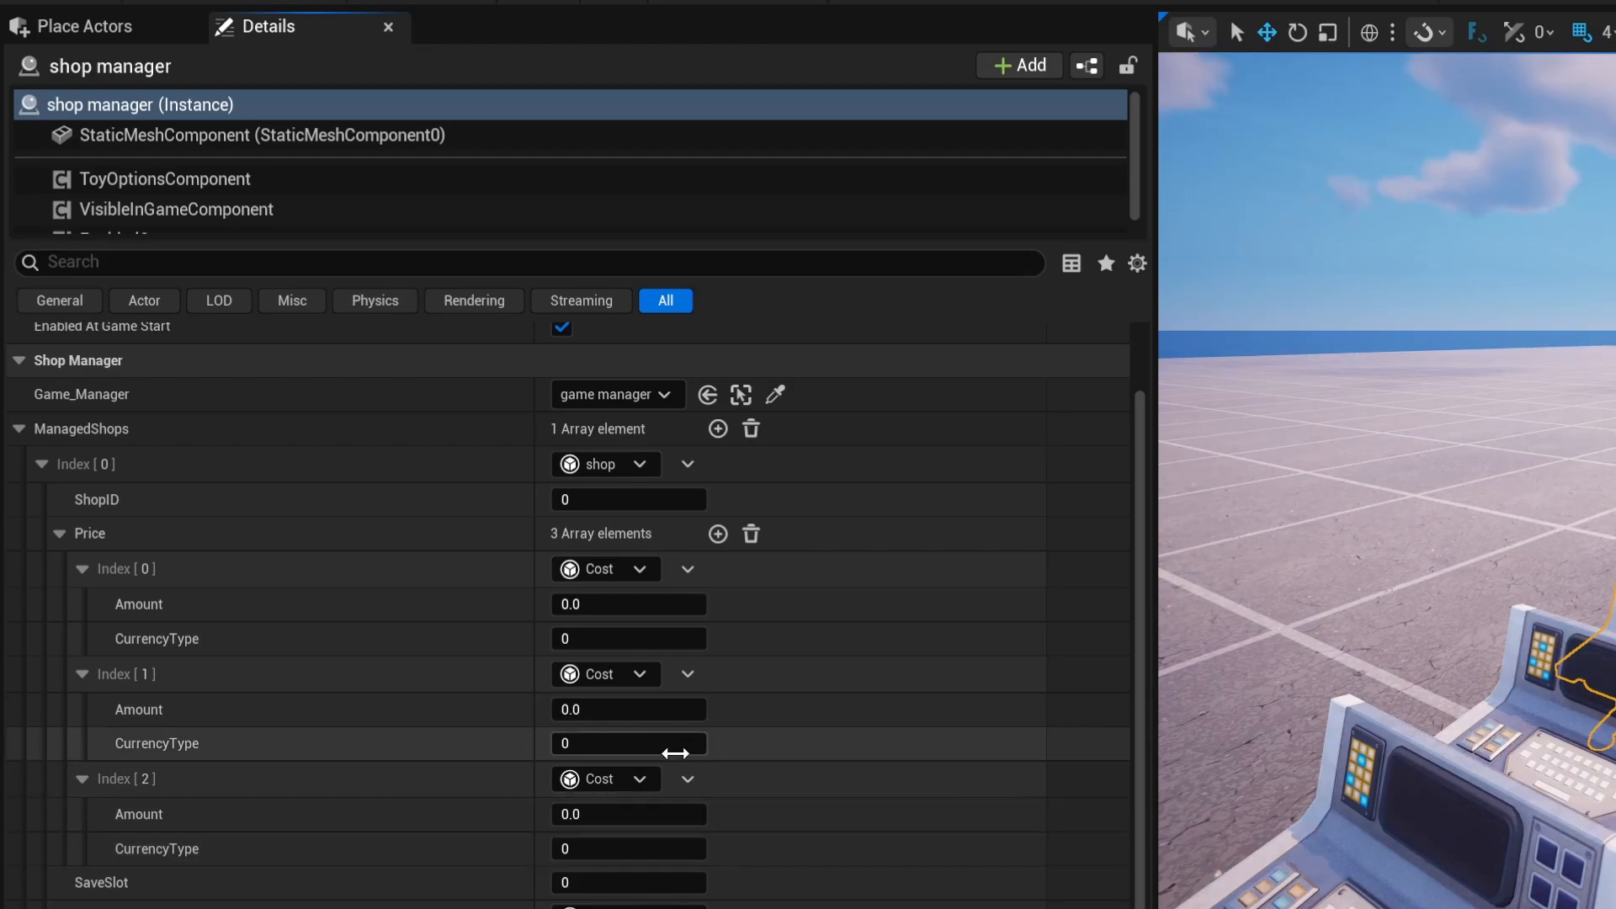
click(751, 534)
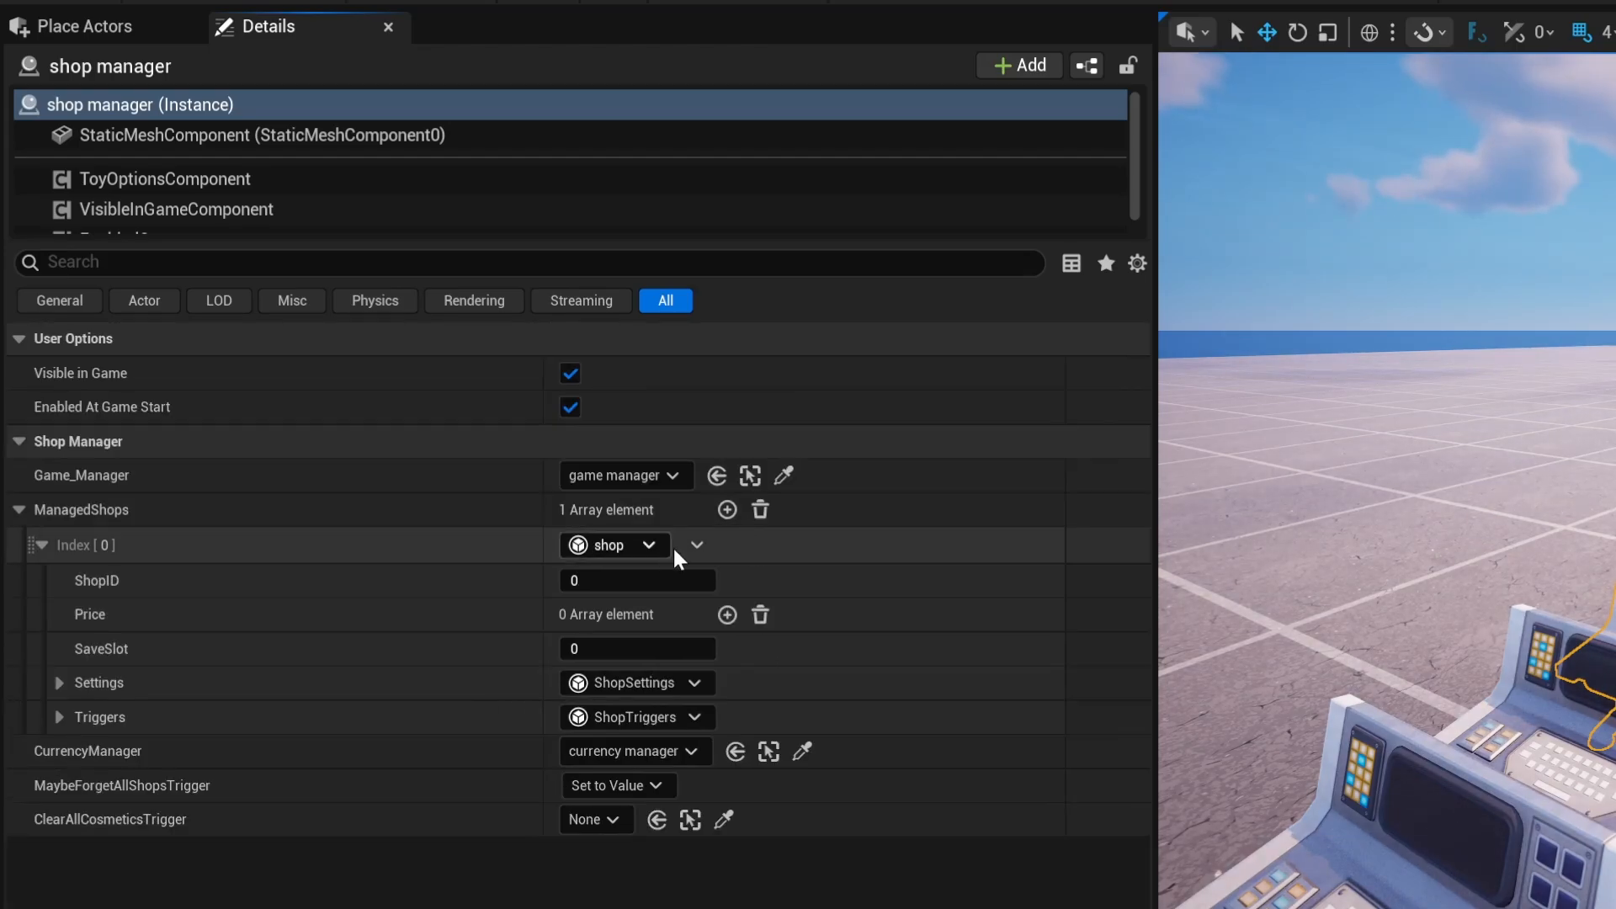
Add one Cost entry to the first shop's Price array and set its Amount to 100.
click(728, 614)
click(623, 685)
text(100)
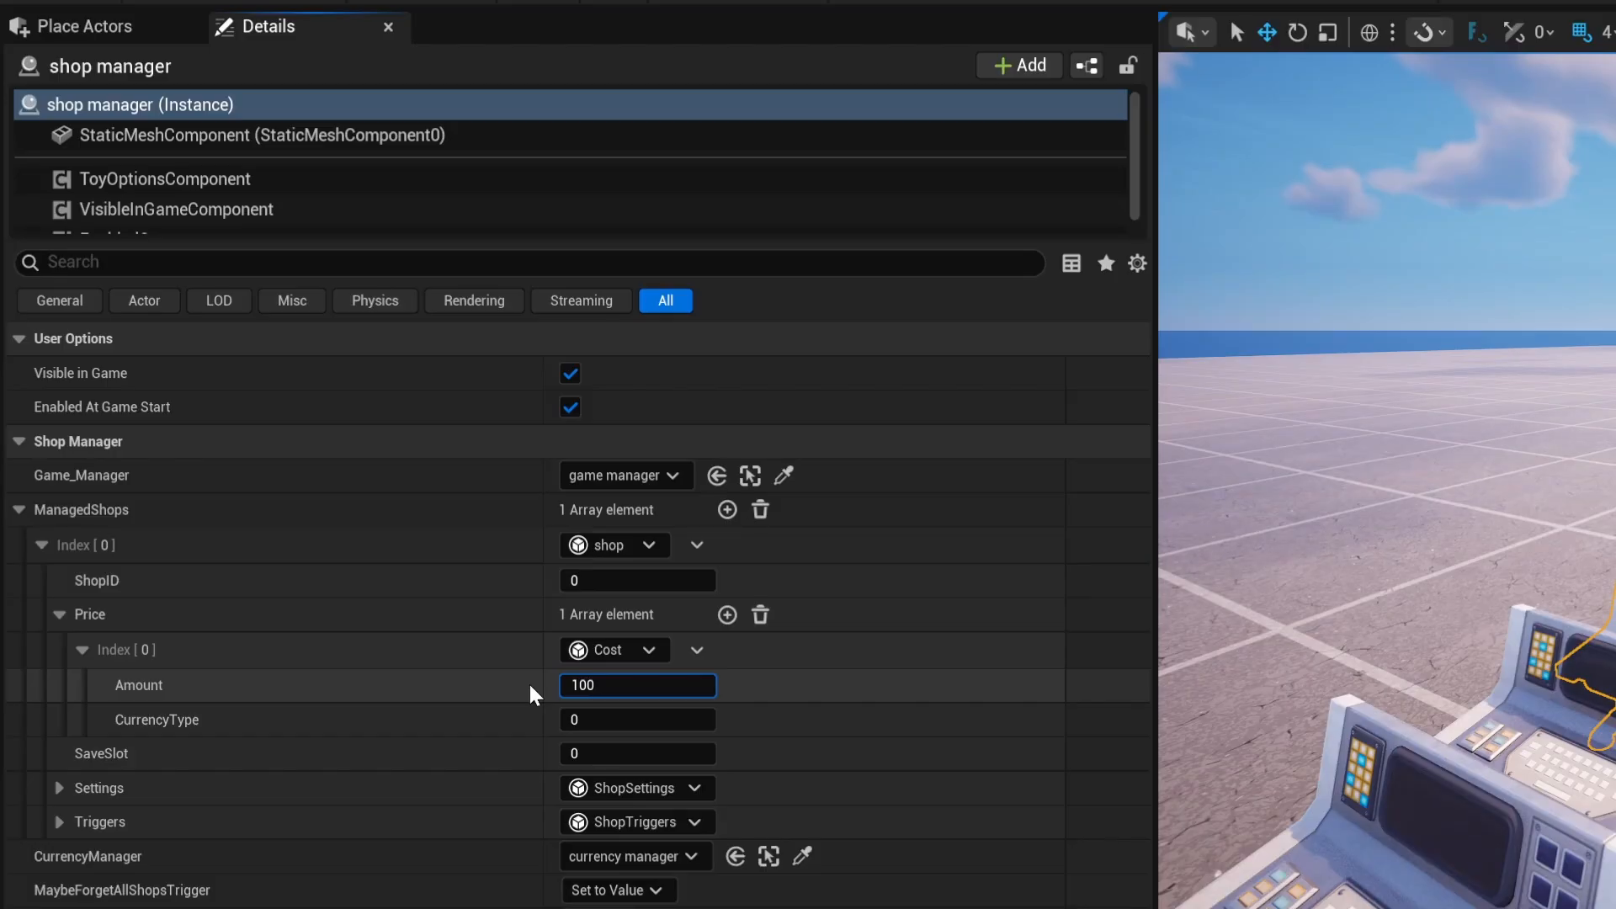
key(Tab)
key(Return)
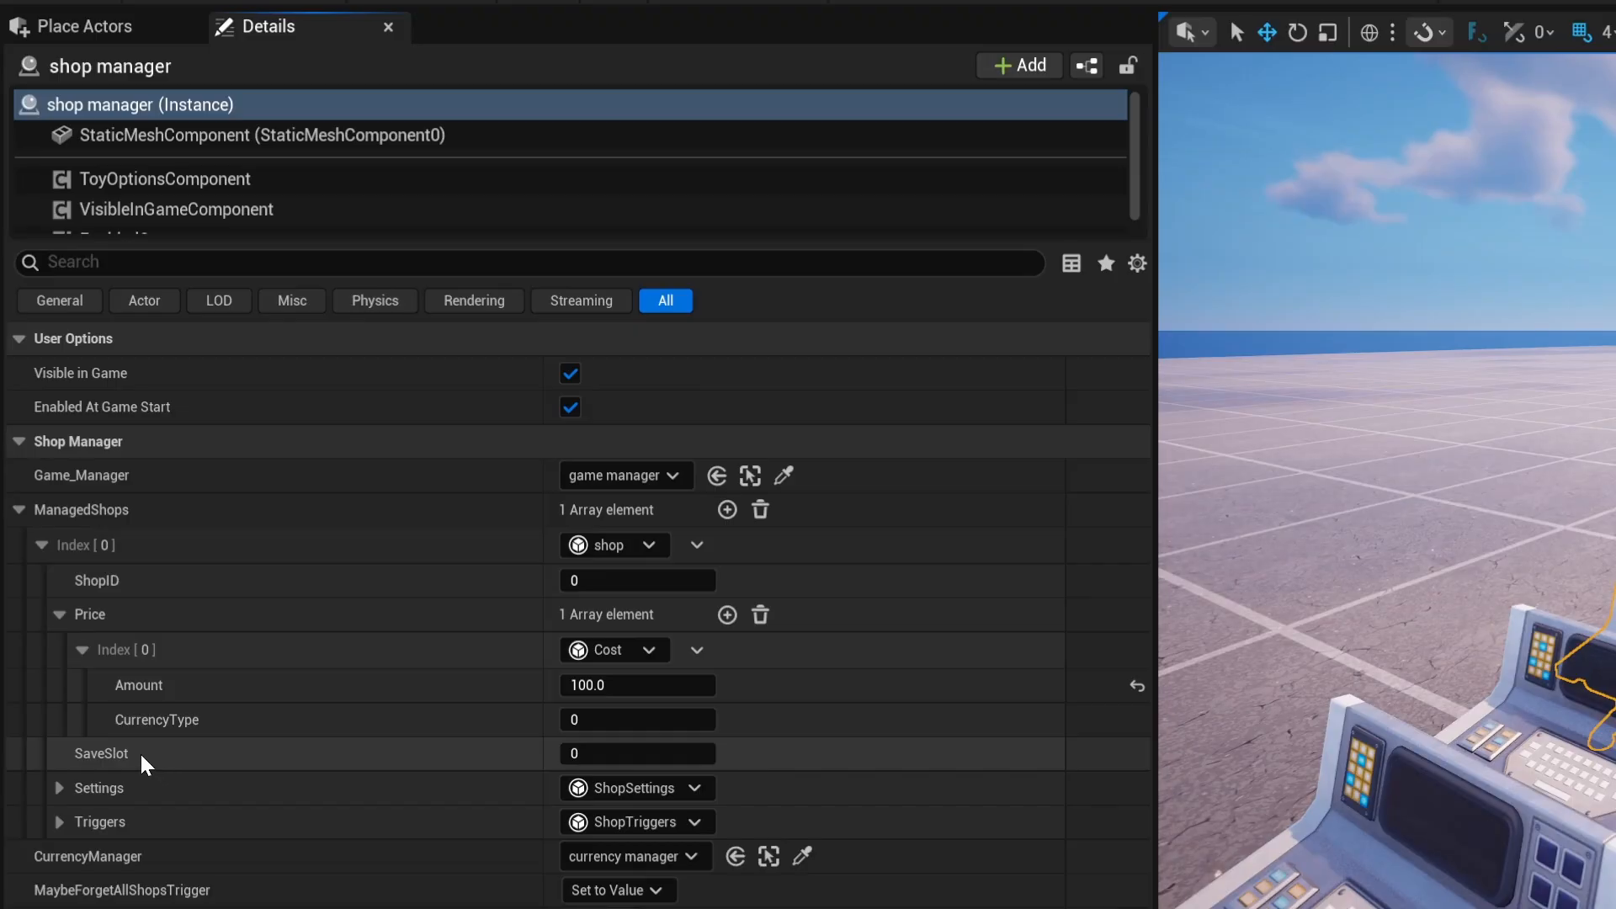
Review the first shop's Settings options and the properties below them.
click(61, 787)
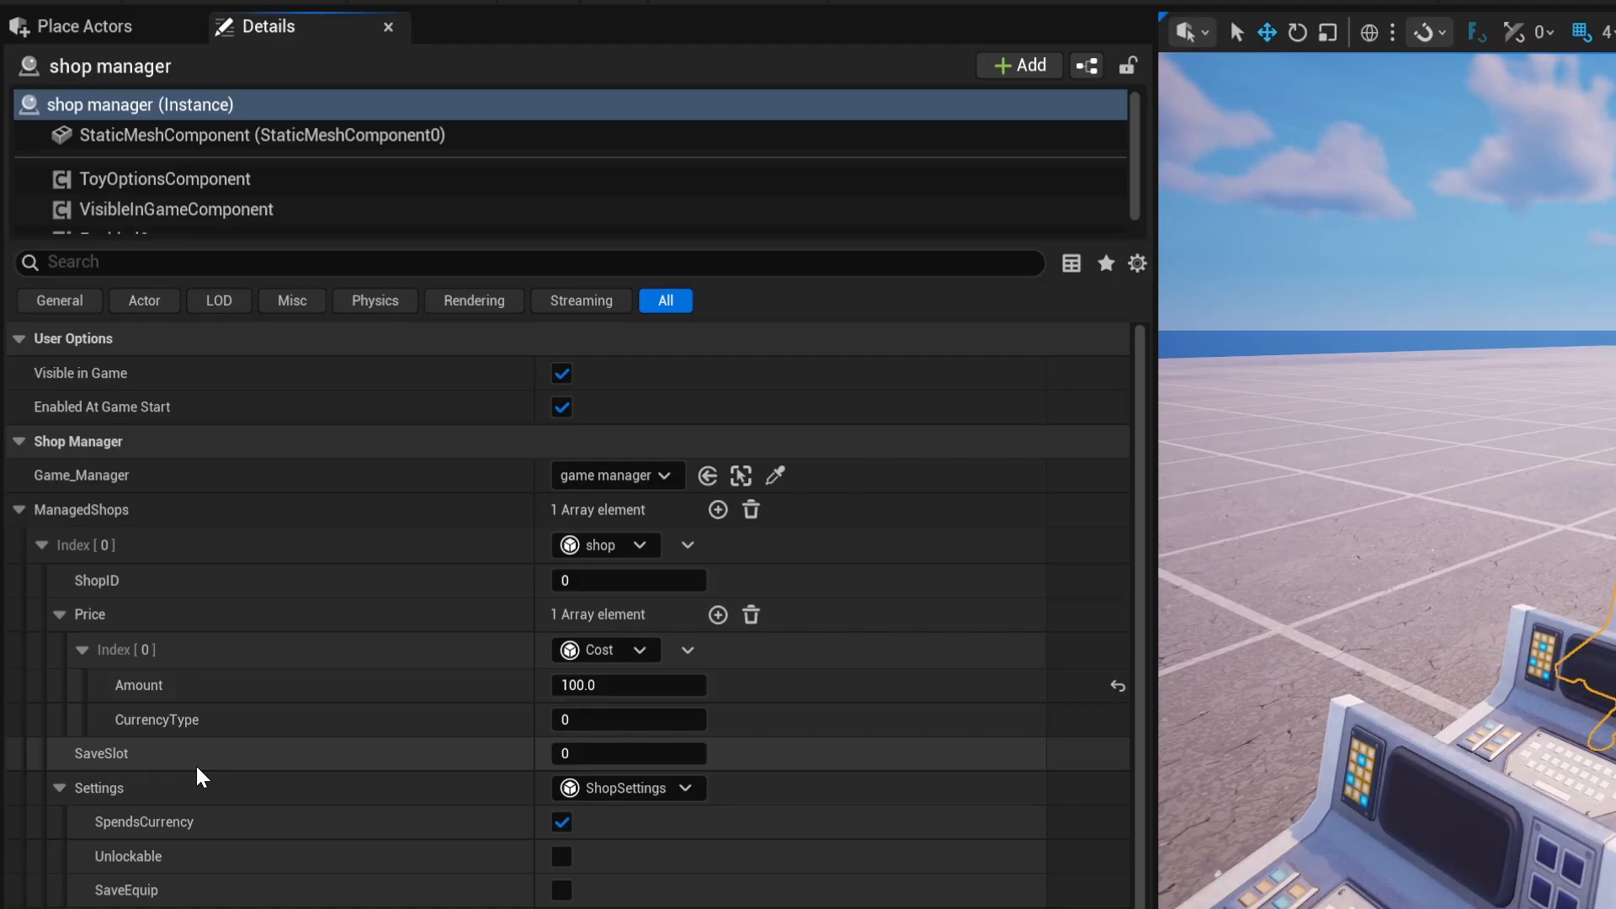
scroll(336, 764, down, 3)
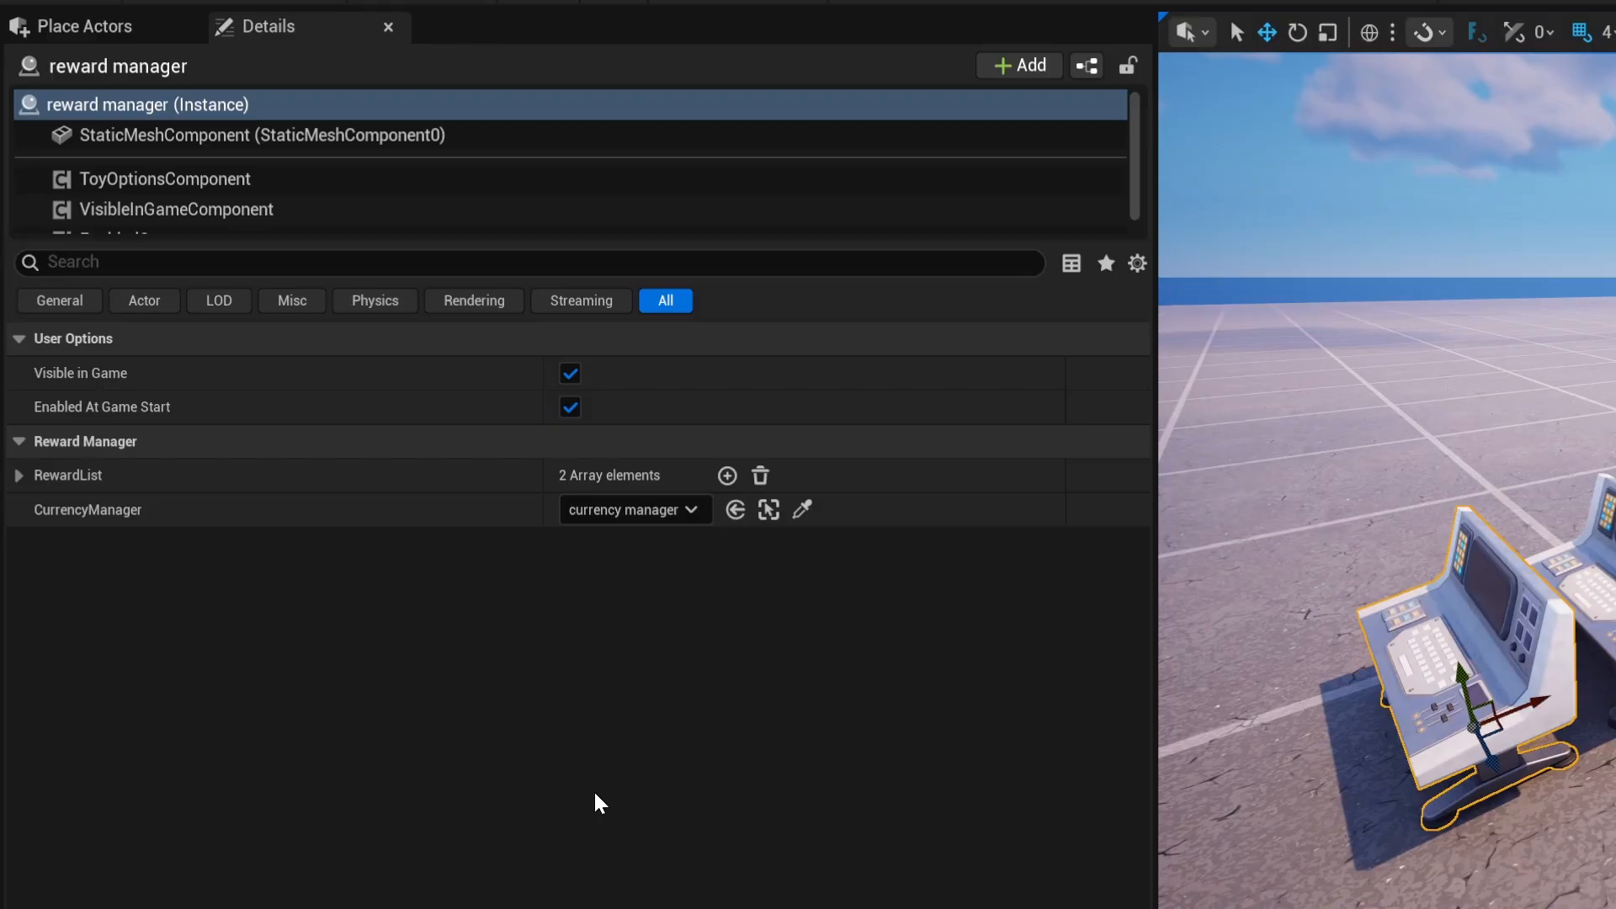
Examine the reward manager's RewardList entries and the 100Granter trigger device in the level.
click(13, 478)
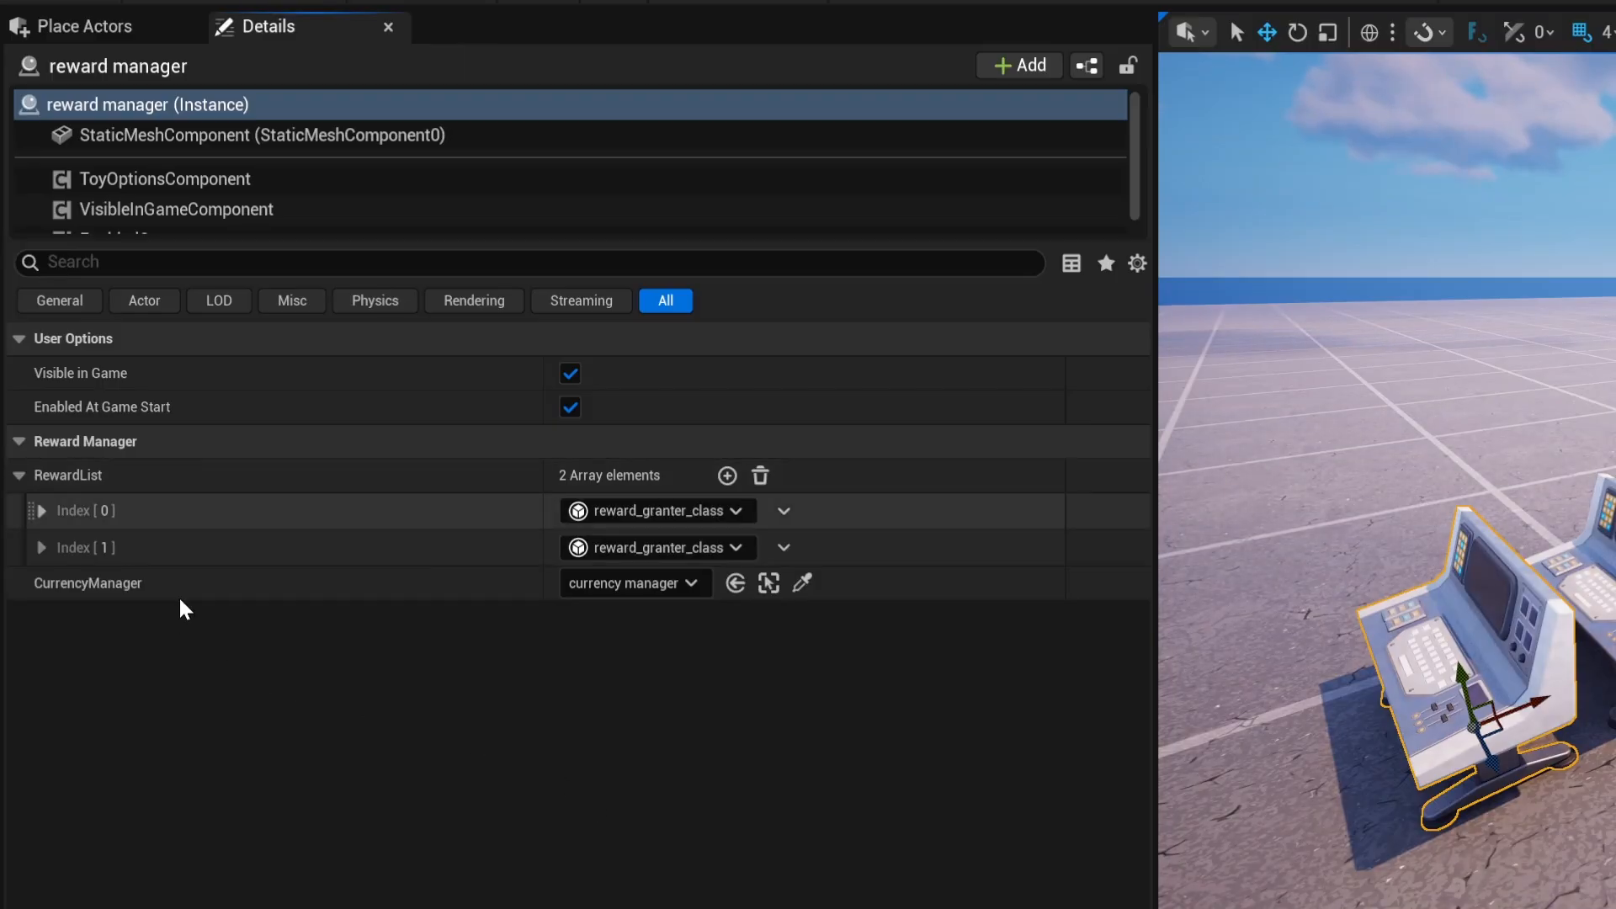
click(40, 511)
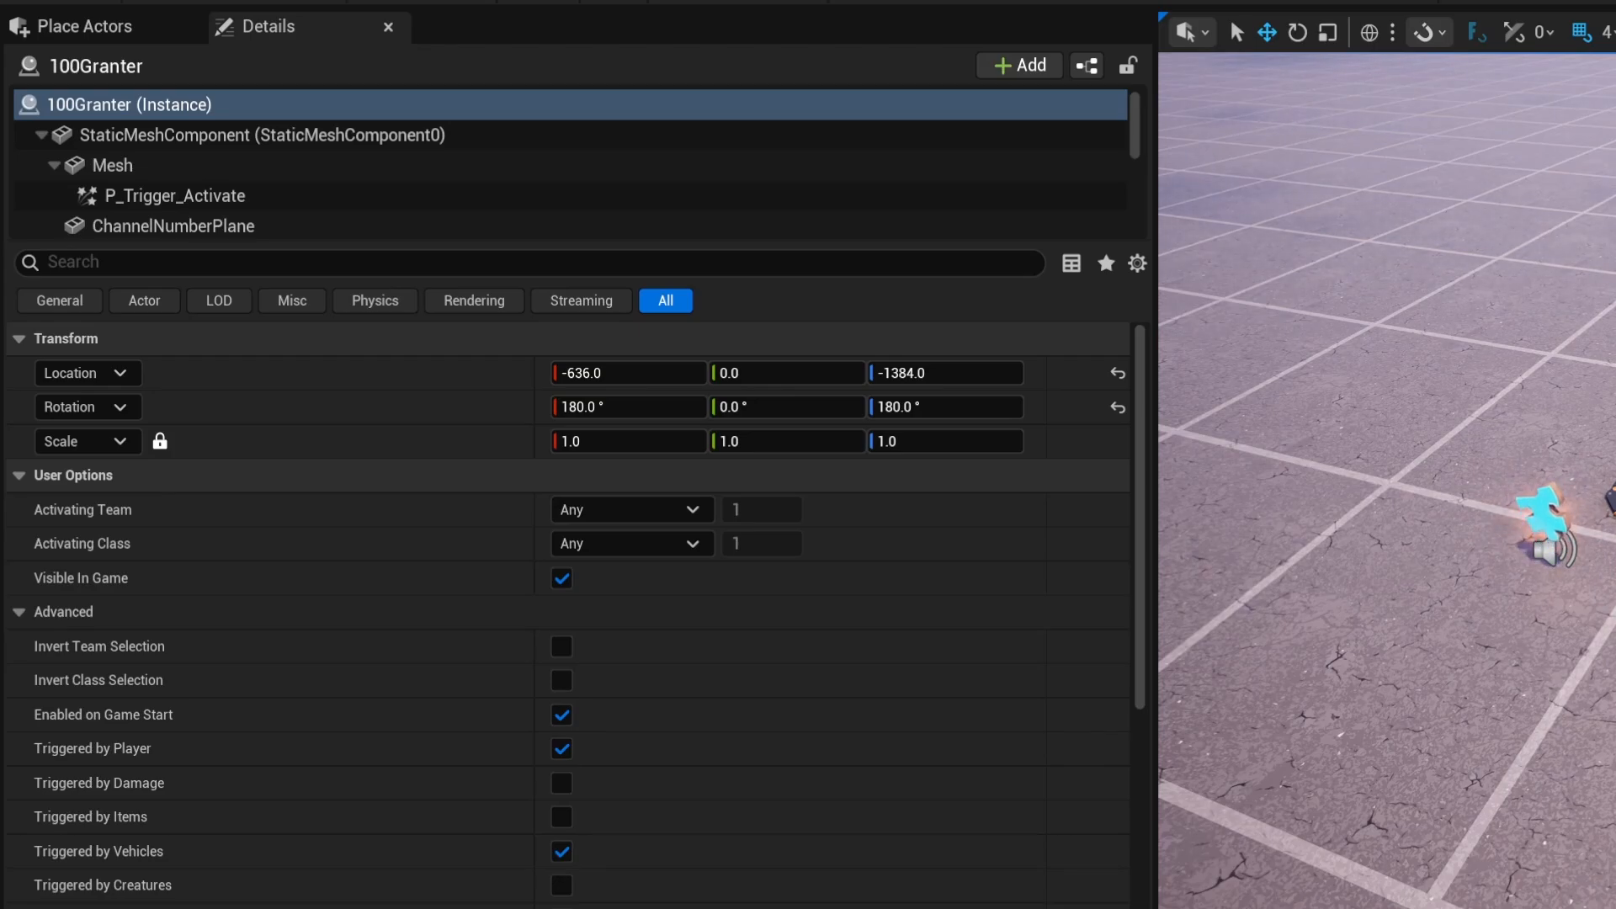
key(f)
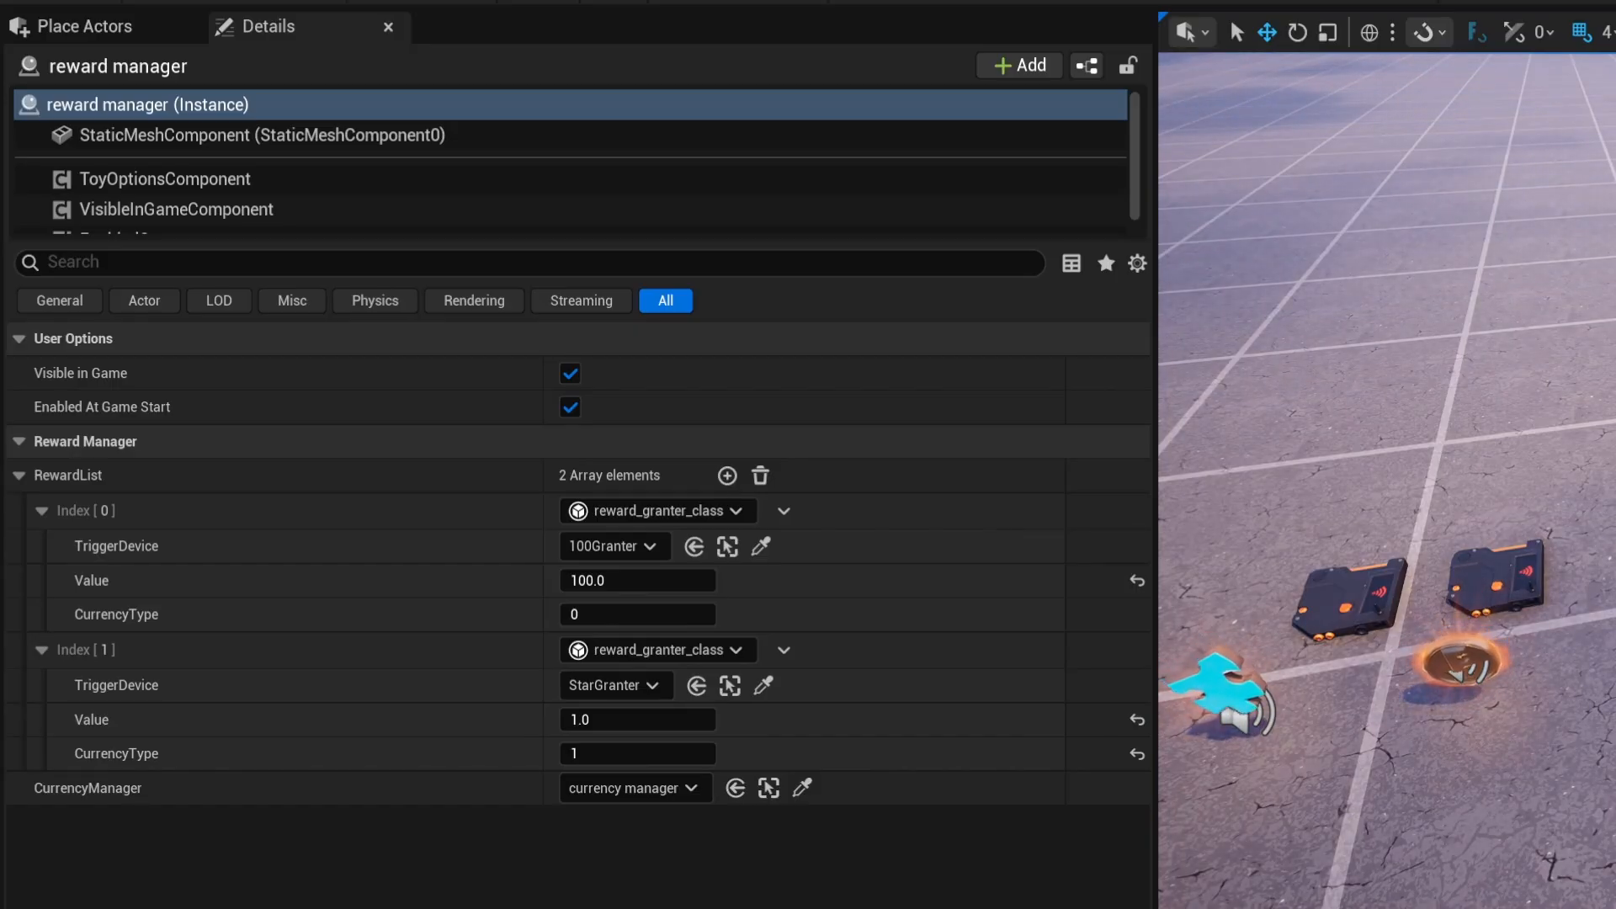
Set the Value of the 100Granter reward at index 0 to 200.
click(637, 580)
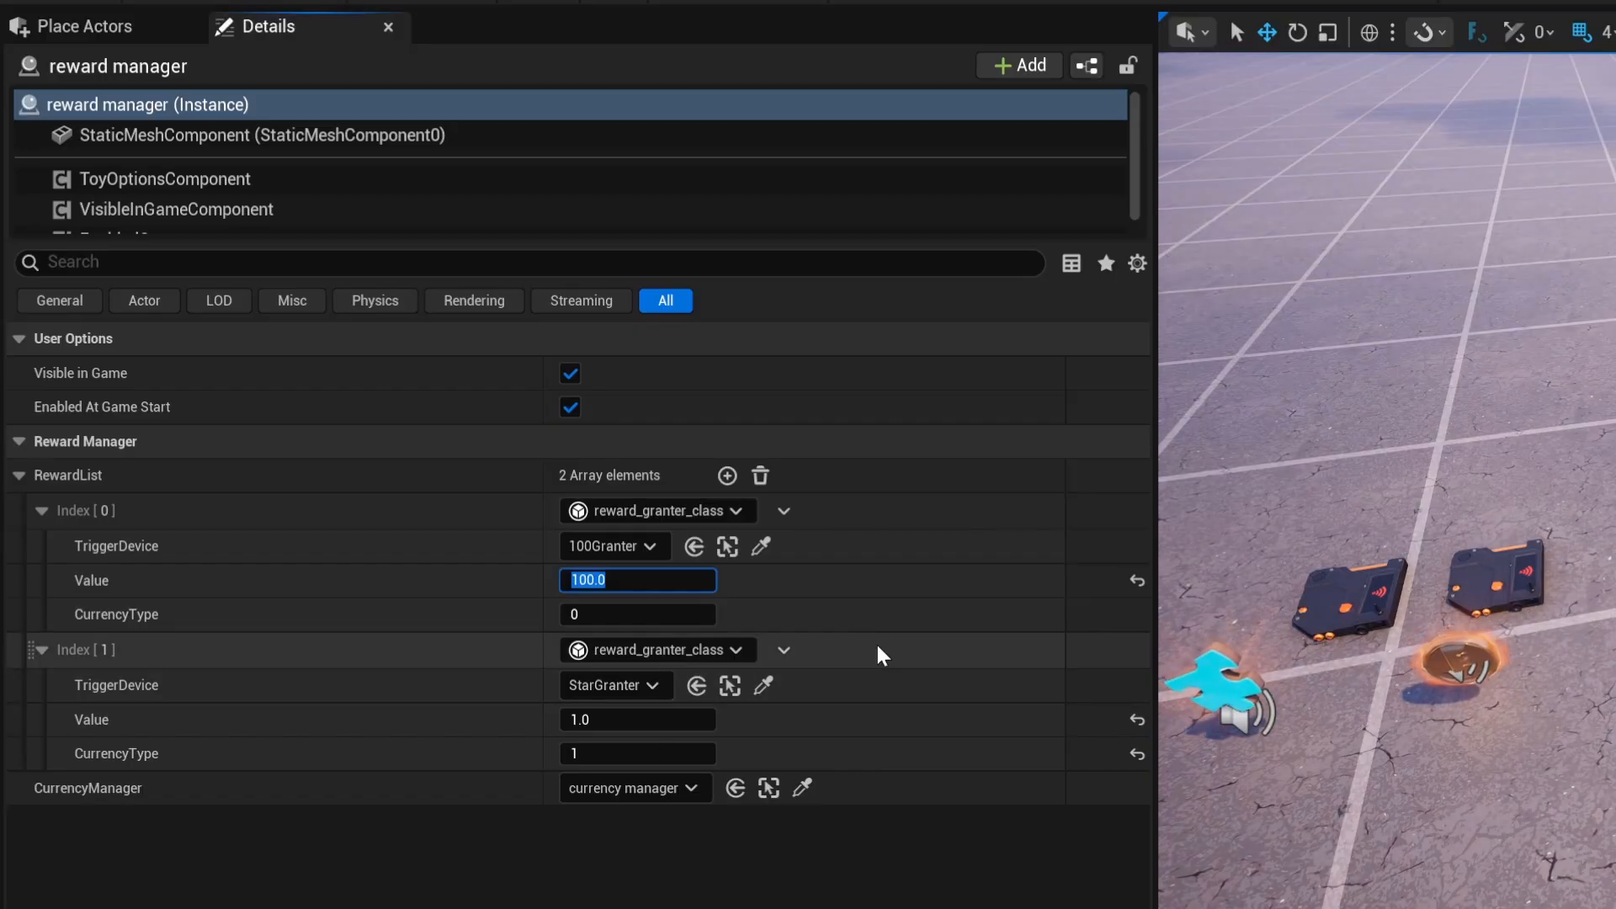
text(200)
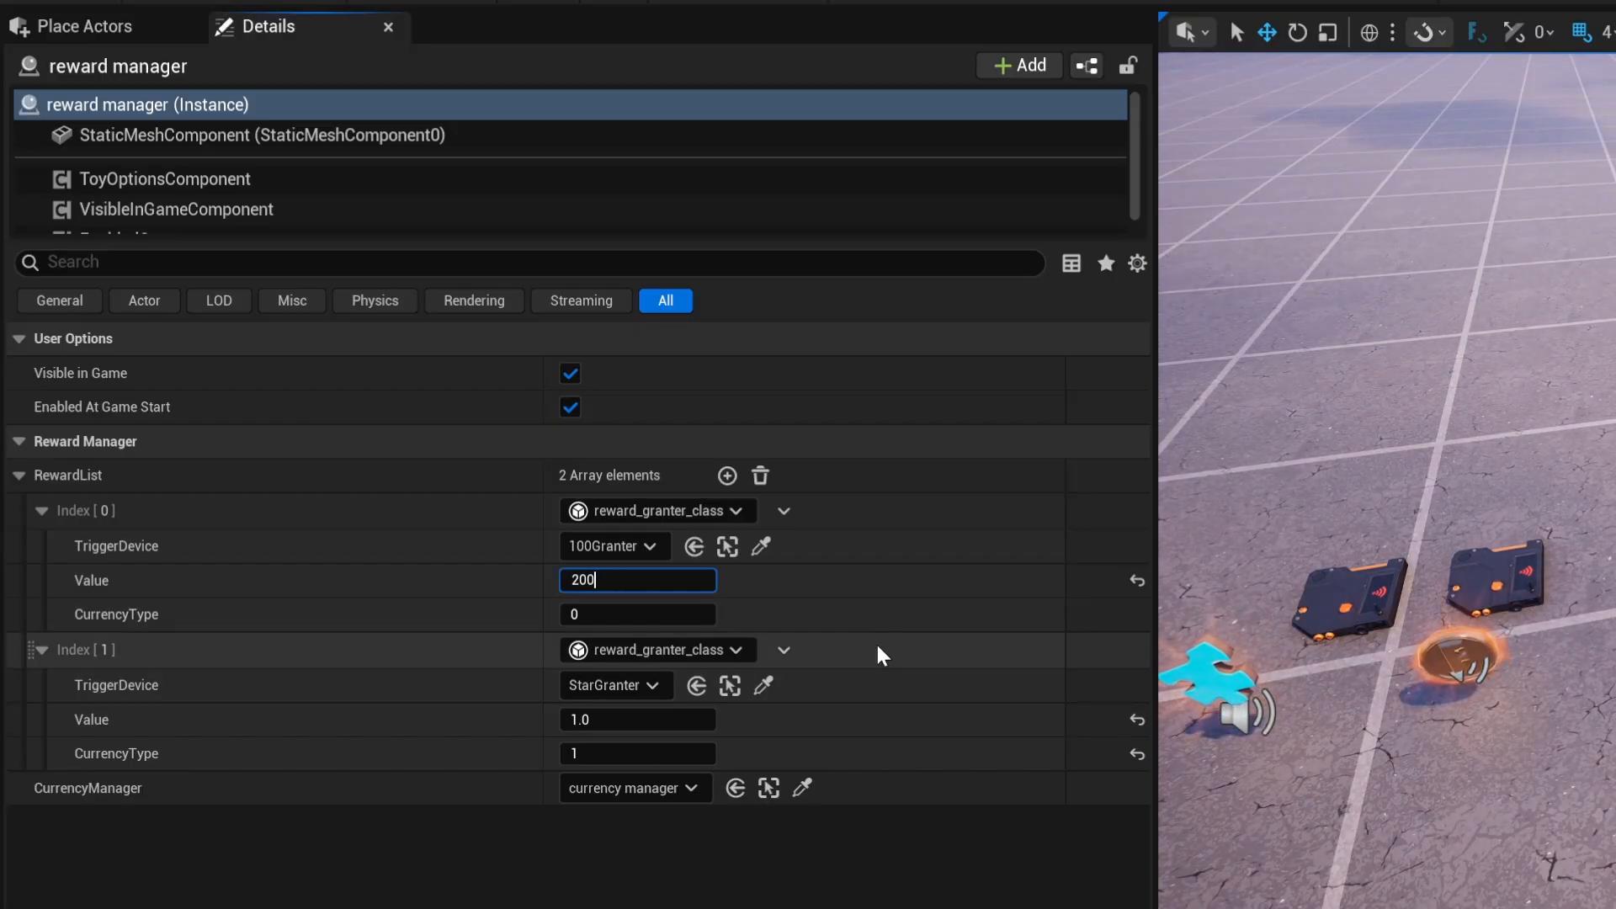
key(Return)
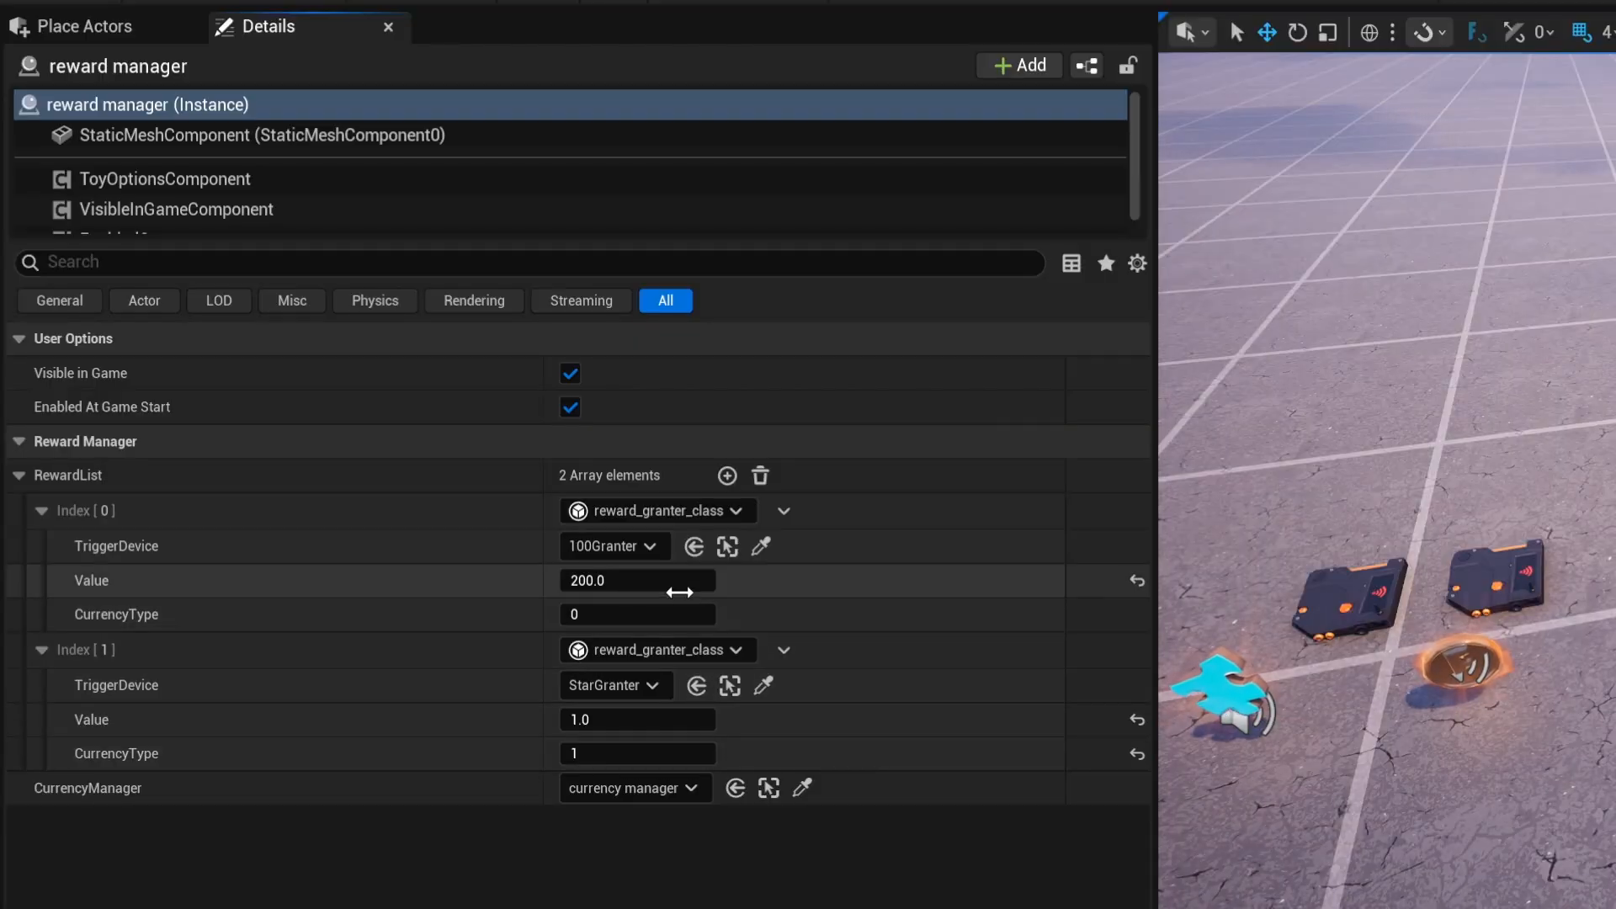
Restore the Value of the 100Granter reward at index 0 to 100.
click(677, 587)
text(100)
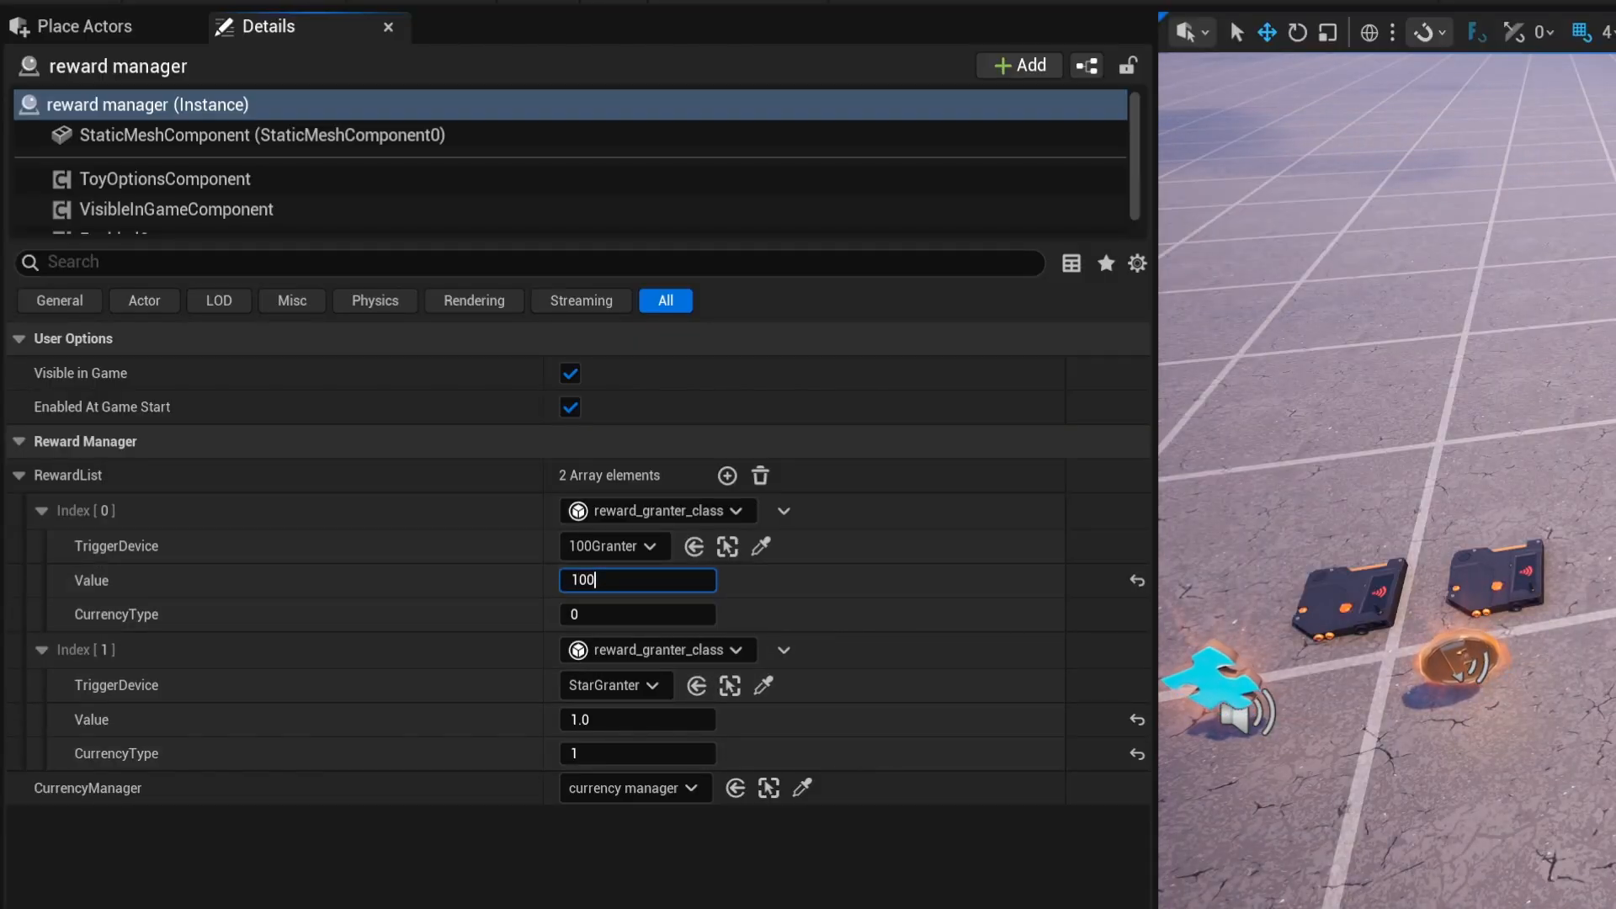
key(Return)
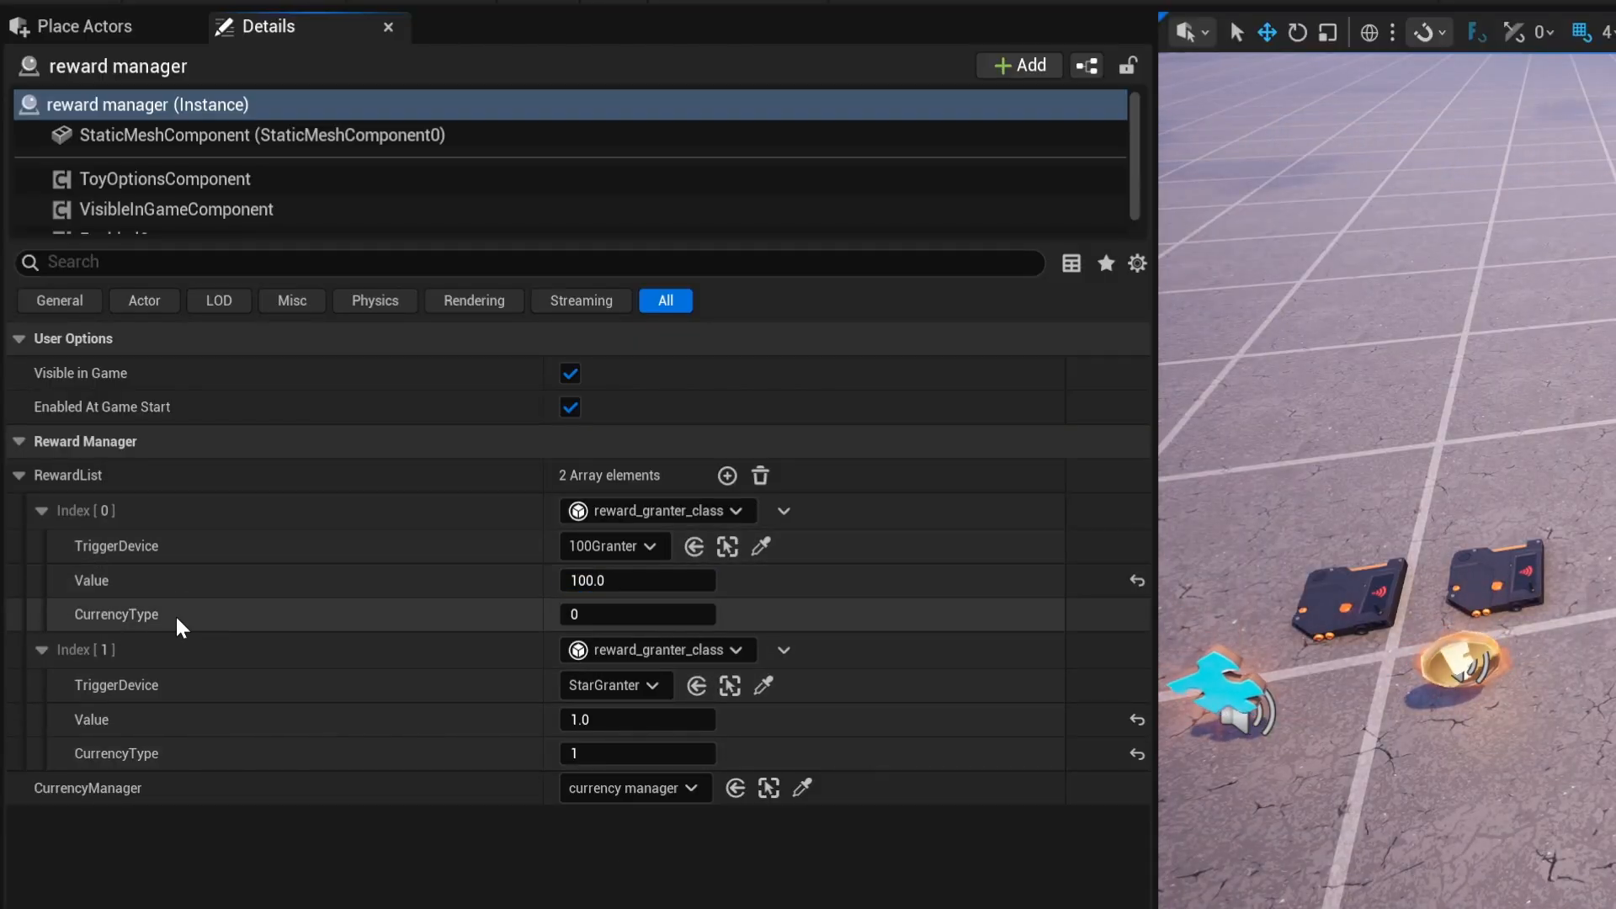
Rotate the puzzle piece collectible to 90°, 90°, -100° and move it to location -836, 148, -1164.
right_drag(1388, 505, 1389, 404)
click(1595, 833)
key(f)
key(r)
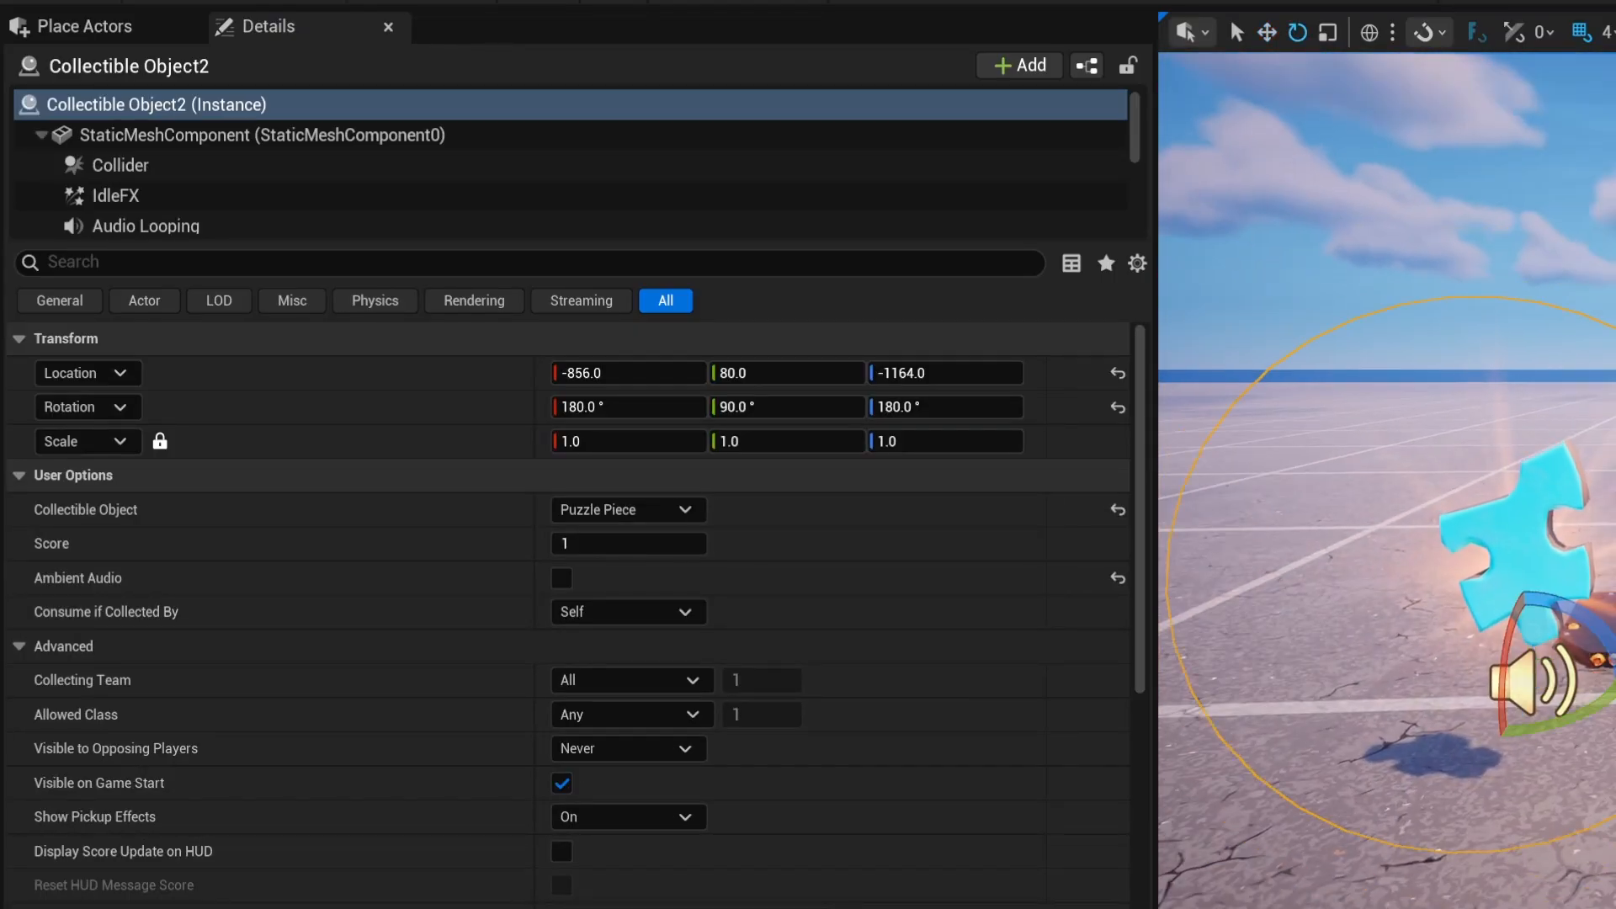
key(e)
drag(1549, 593, 1578, 539)
key(w)
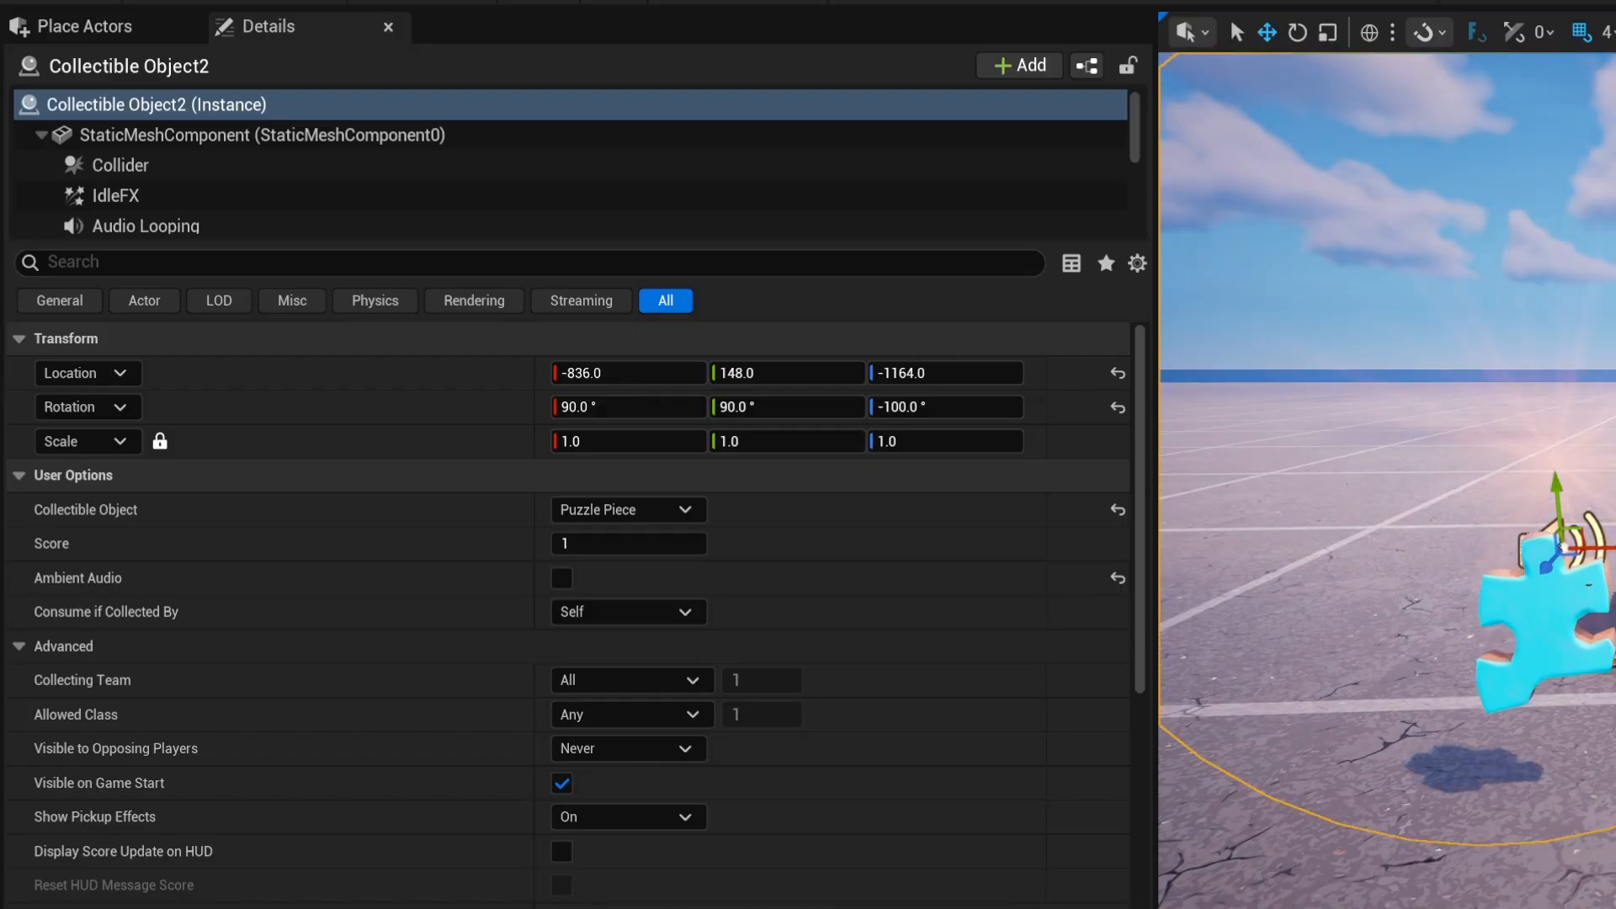
Examine the puzzle piece collectible in the level and the StarGranter entry's CurrencyType in the reward manager.
right_drag(1578, 538, 1465, 581)
click(1574, 522)
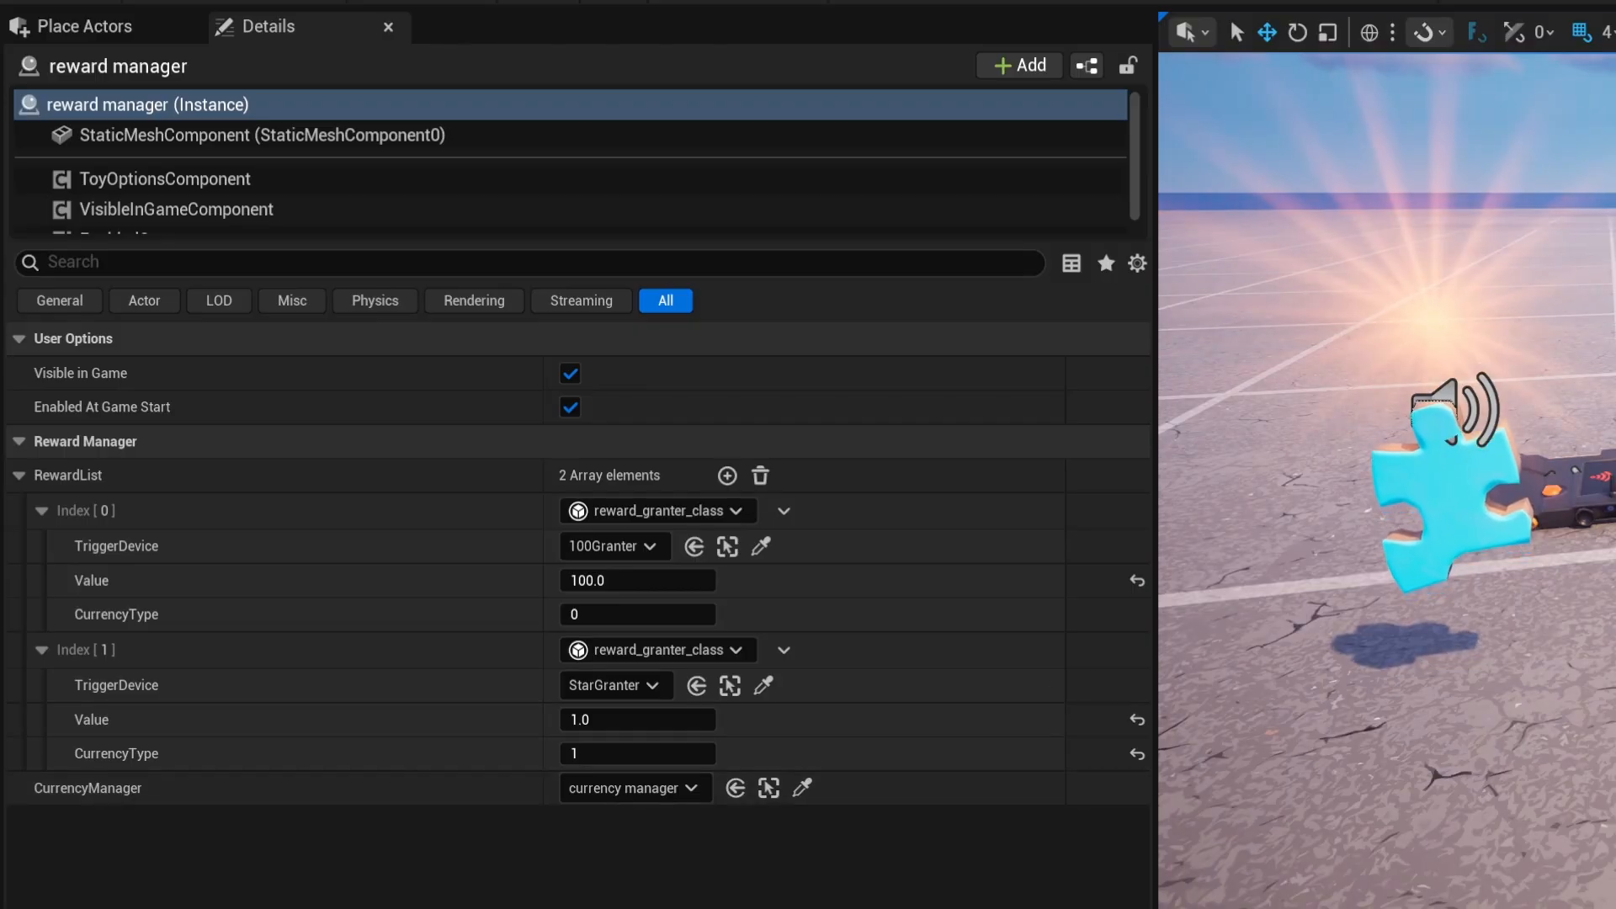
click(1431, 472)
click(1430, 472)
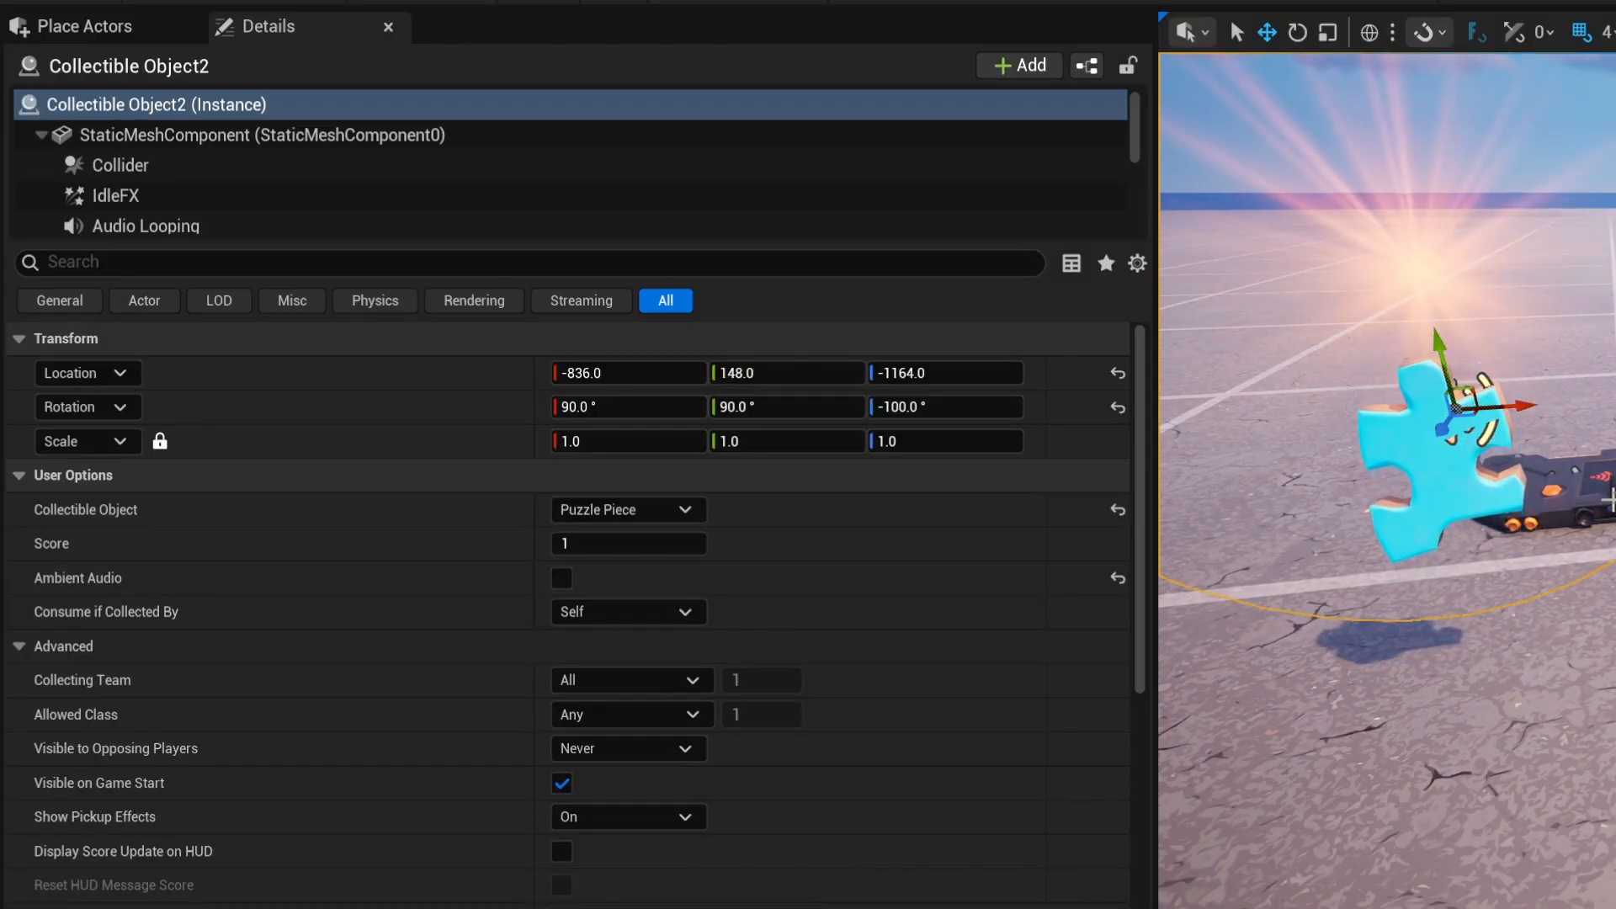
right_drag(1431, 472, 1532, 438)
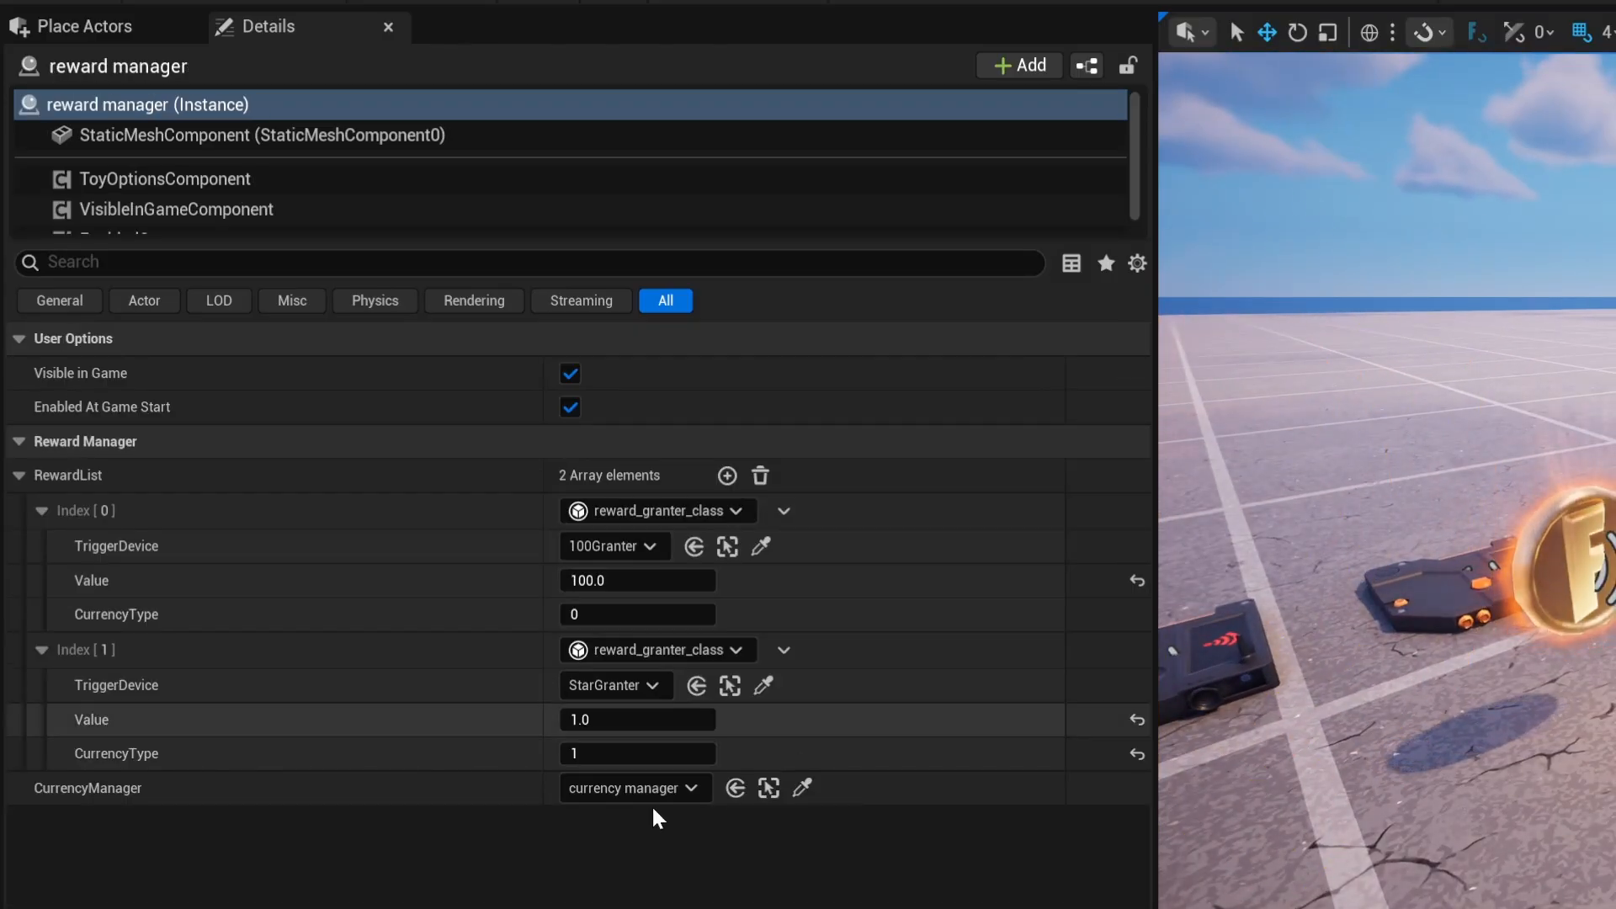
click(604, 757)
click(639, 882)
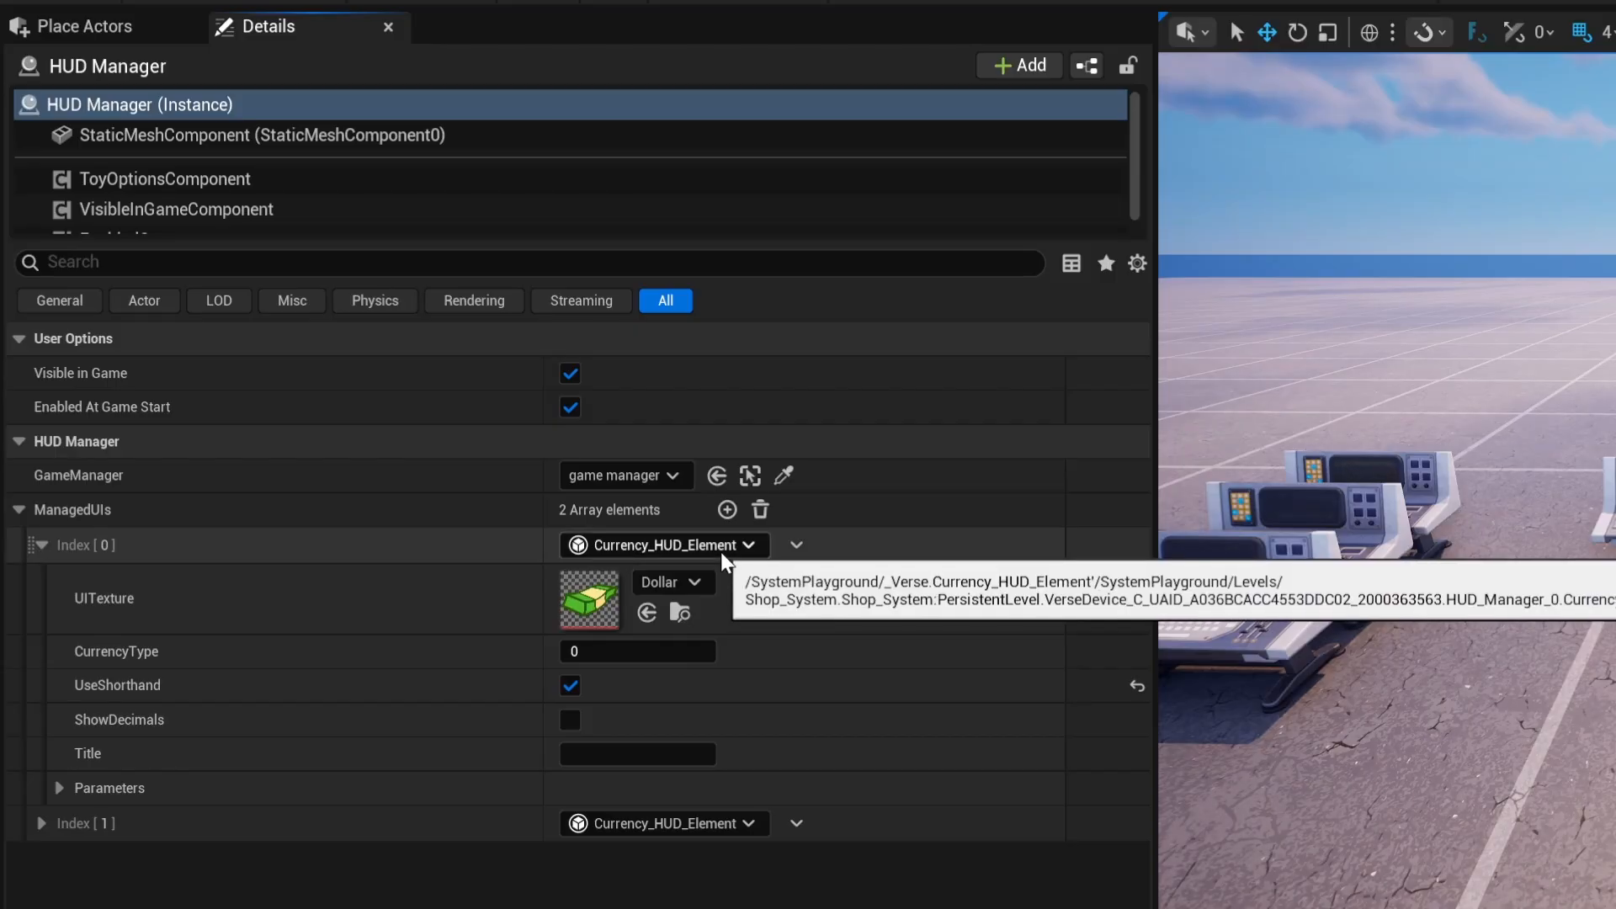
Clear the HUD Manager's ManagedUIs array and add one new entry of type Currency_HUD_Element.
click(760, 509)
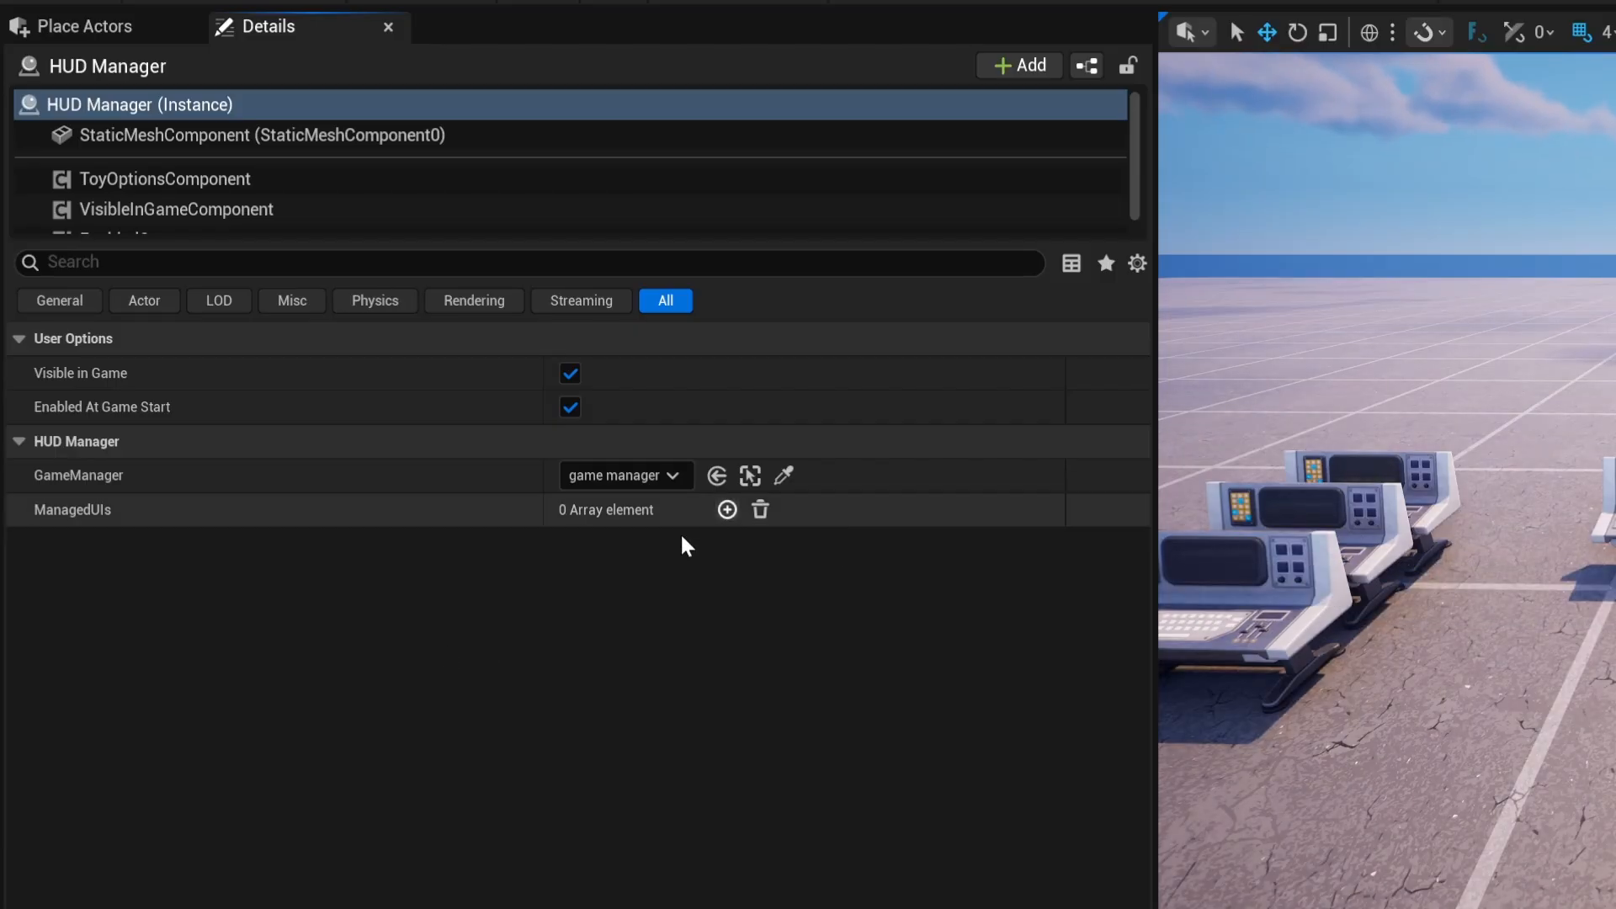
click(727, 509)
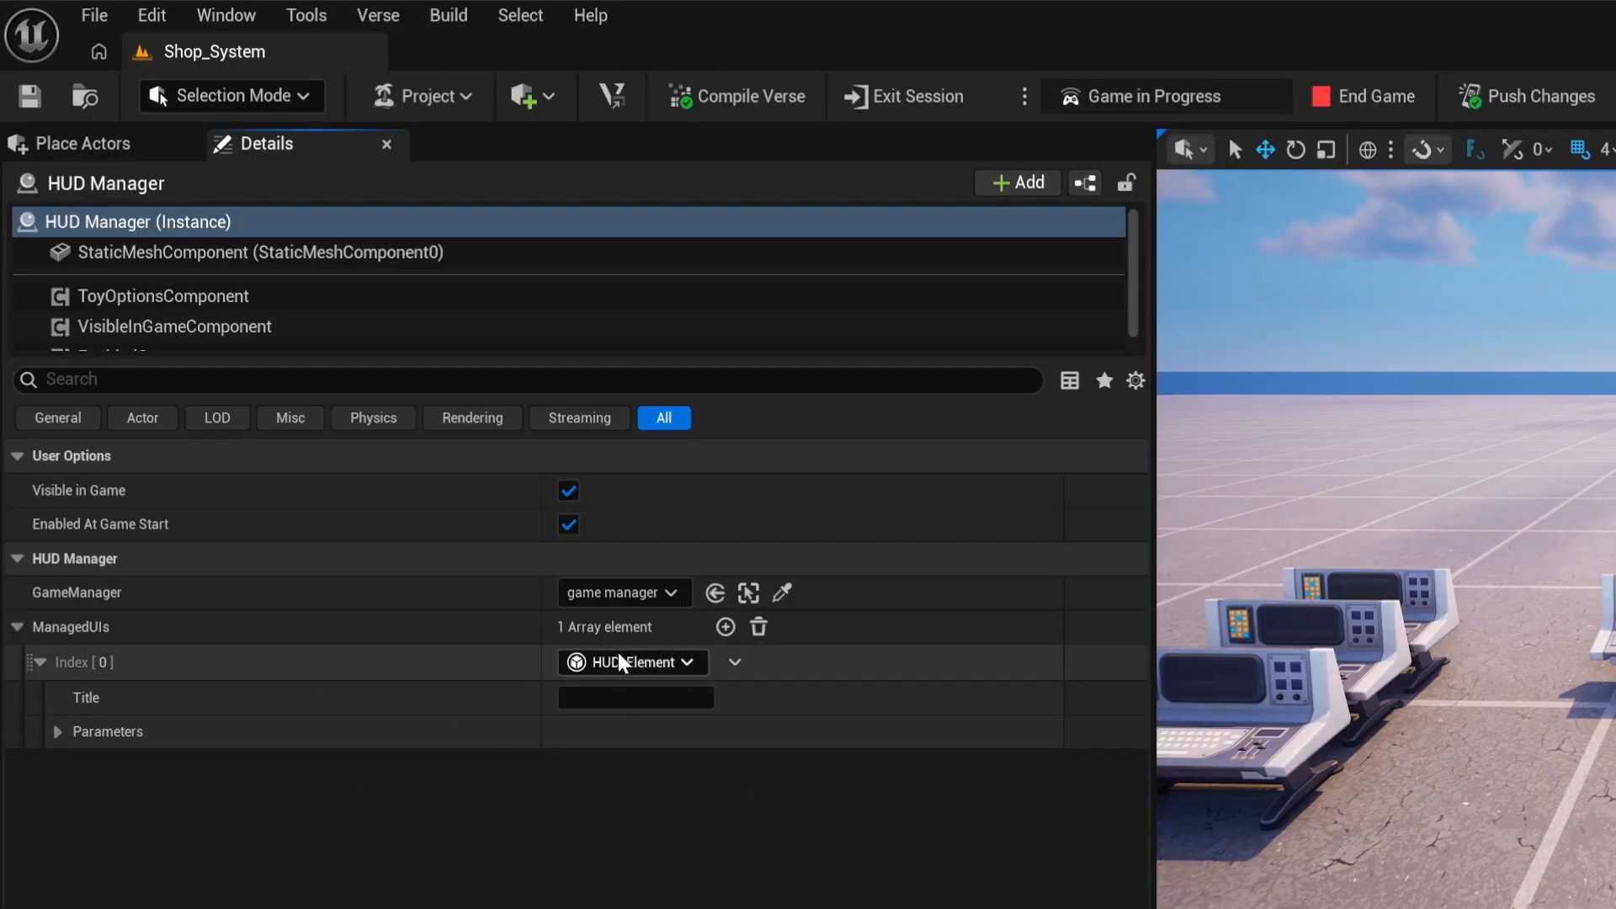
click(624, 663)
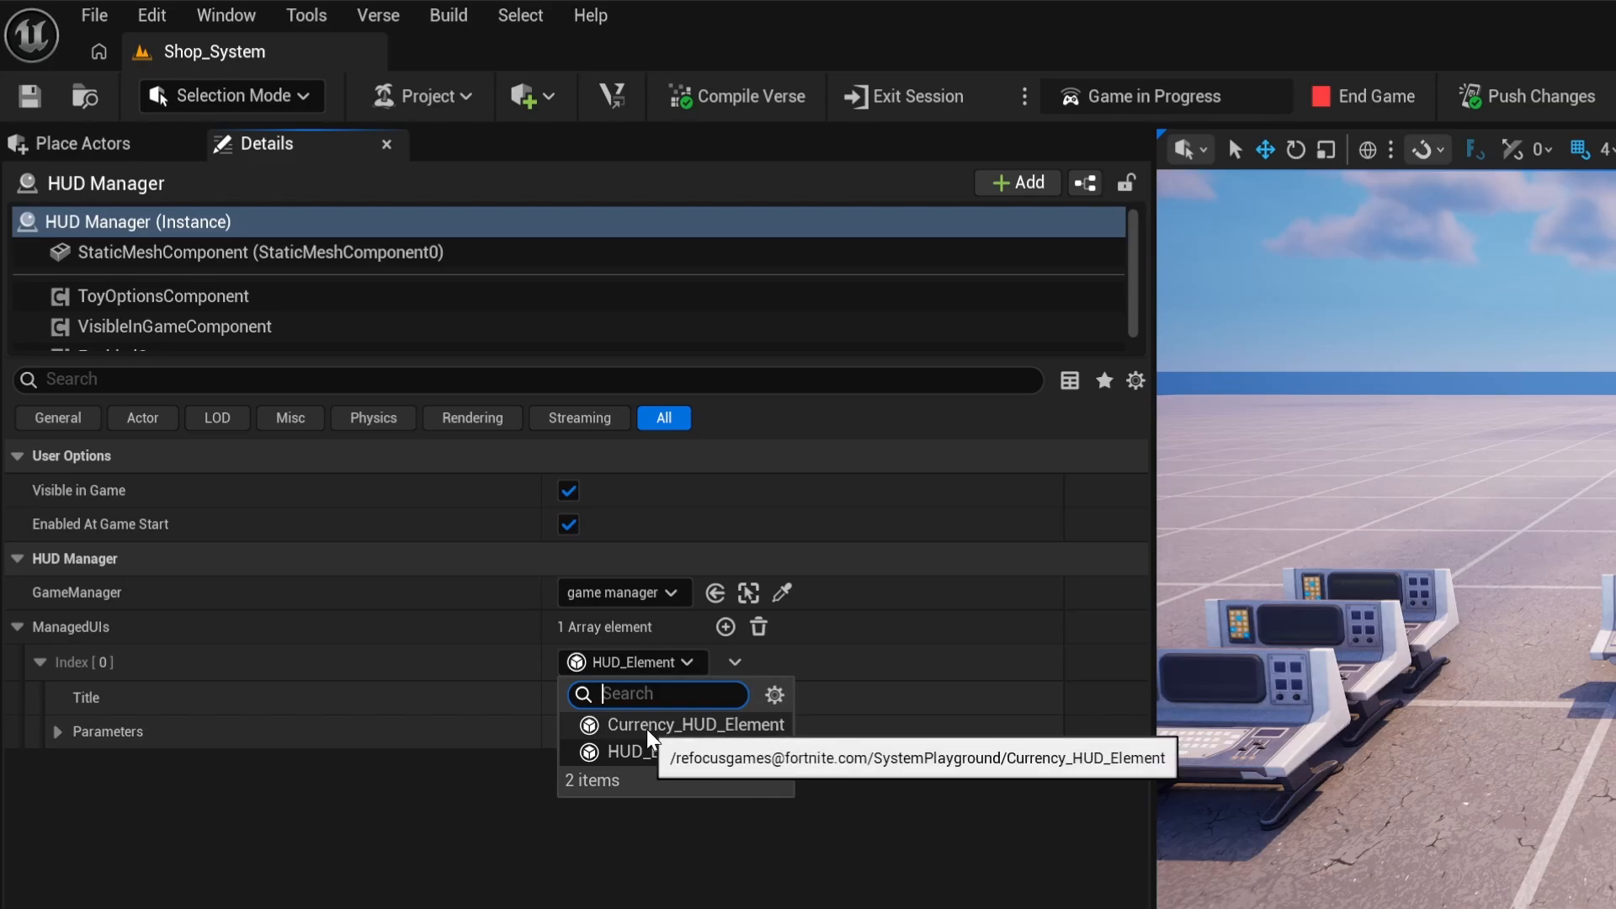
click(646, 725)
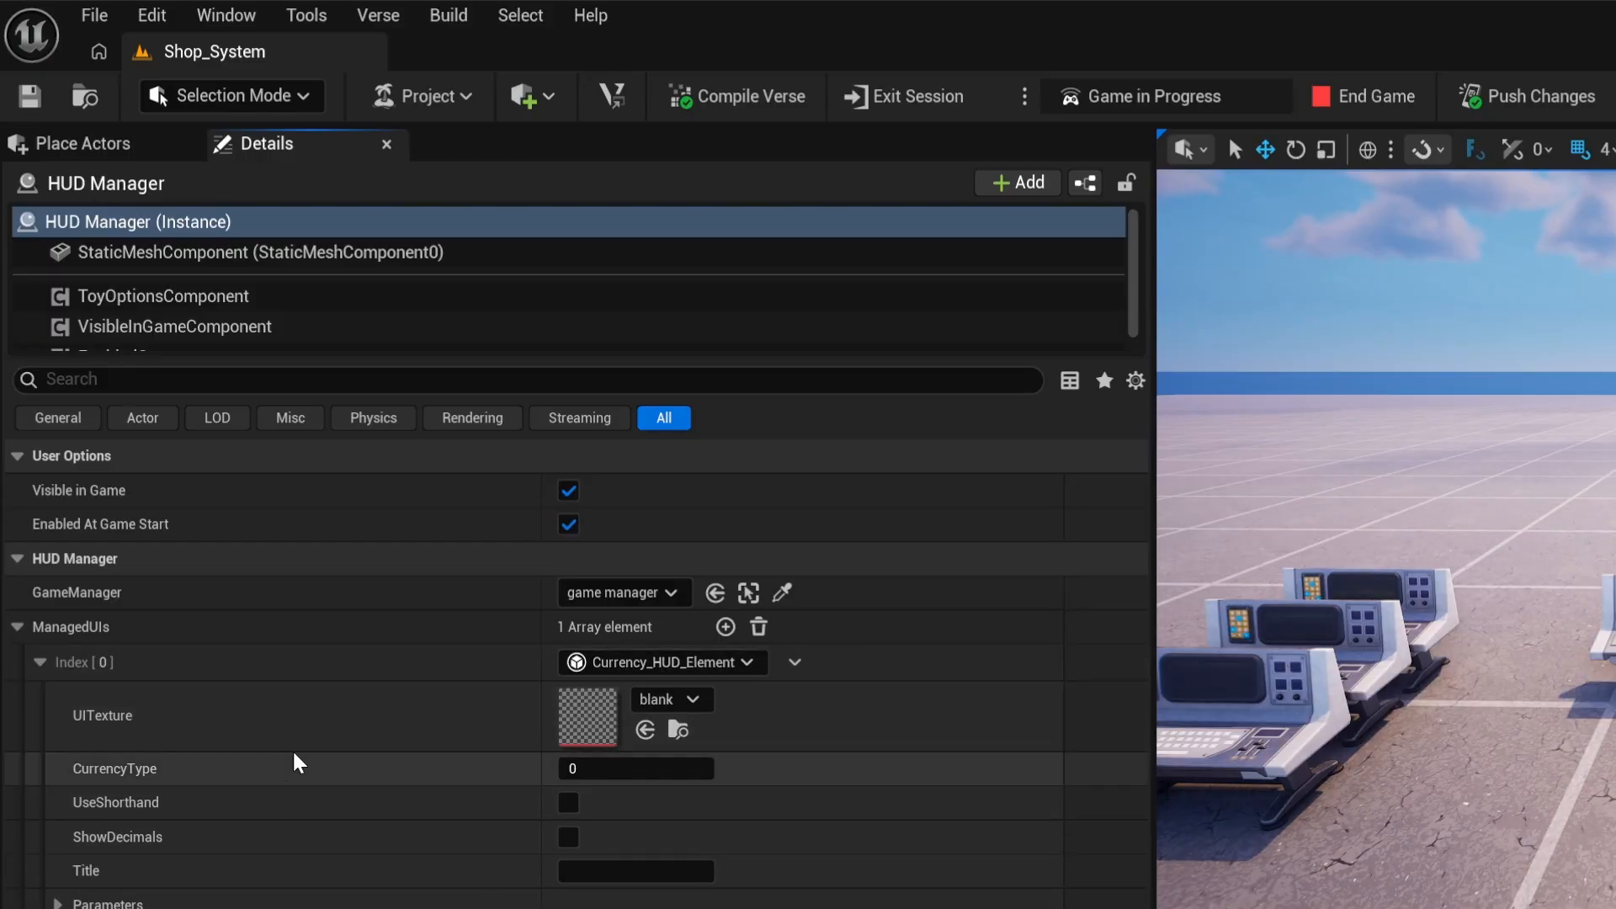
Set the UITexture of the new currency HUD element at index 0 to Dollar.
click(665, 698)
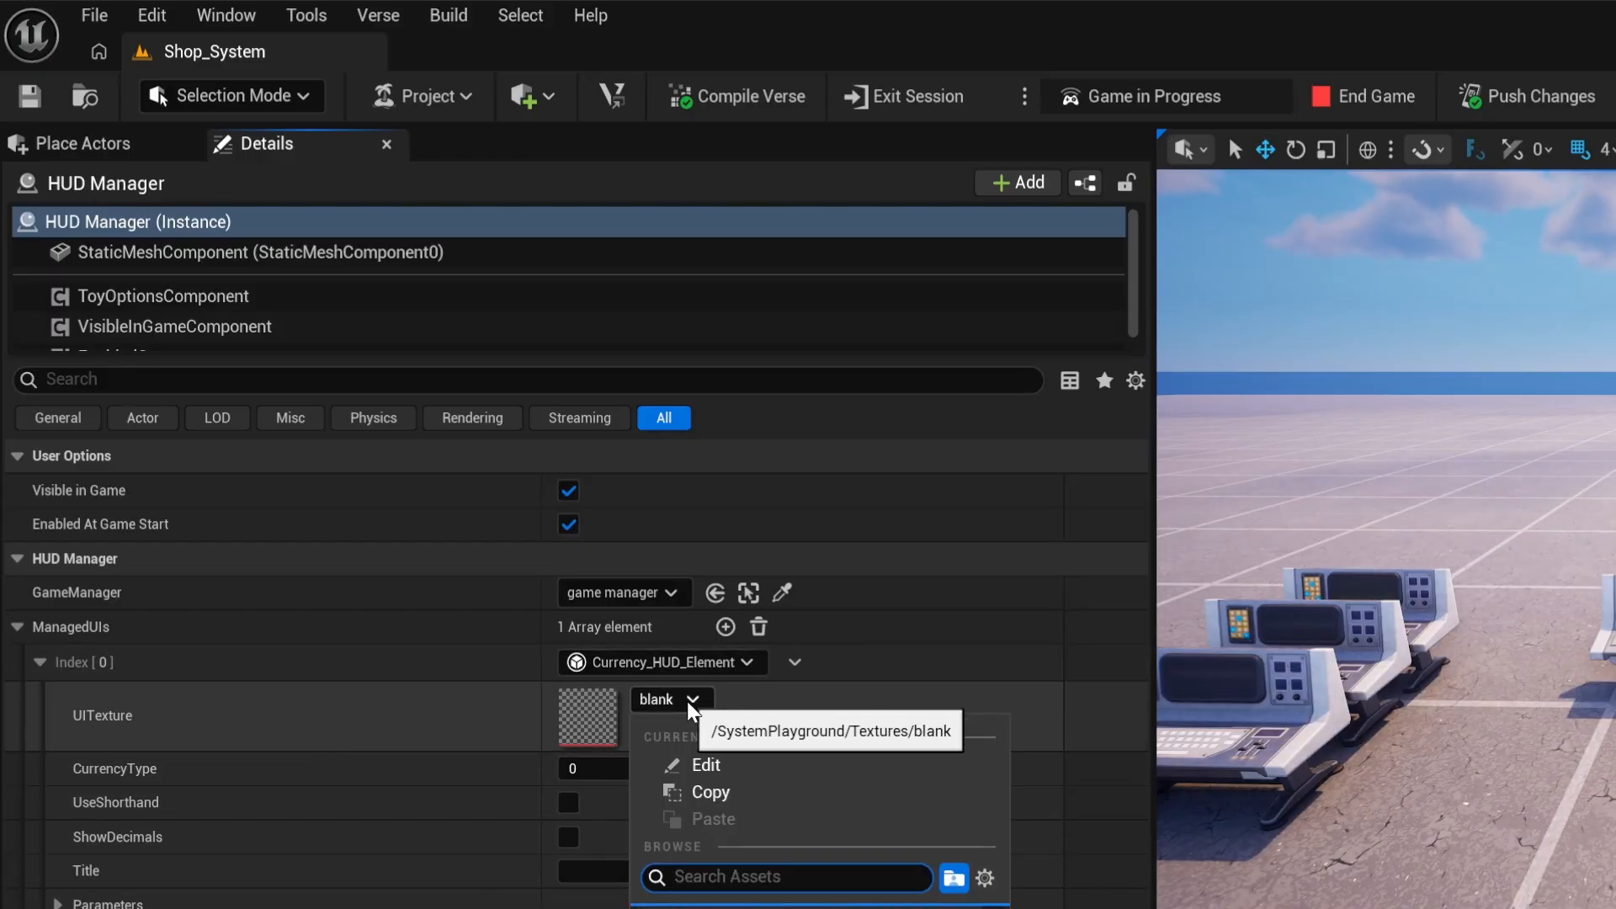
text(dfoll)
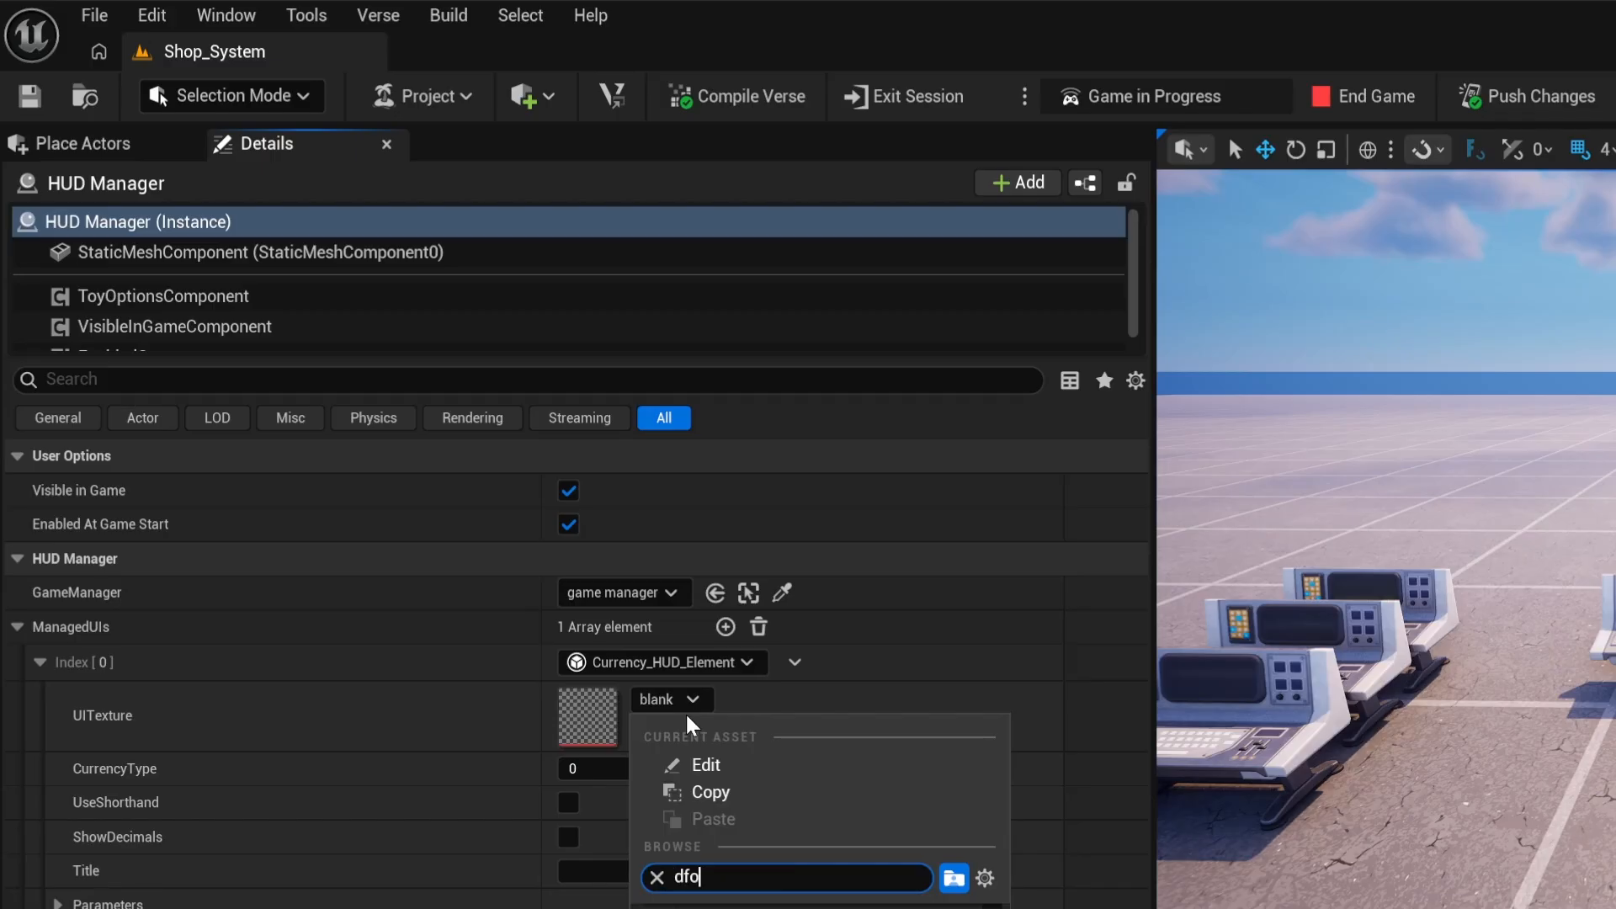
key(BackSpace)
key(BackSpace)
key(Return)
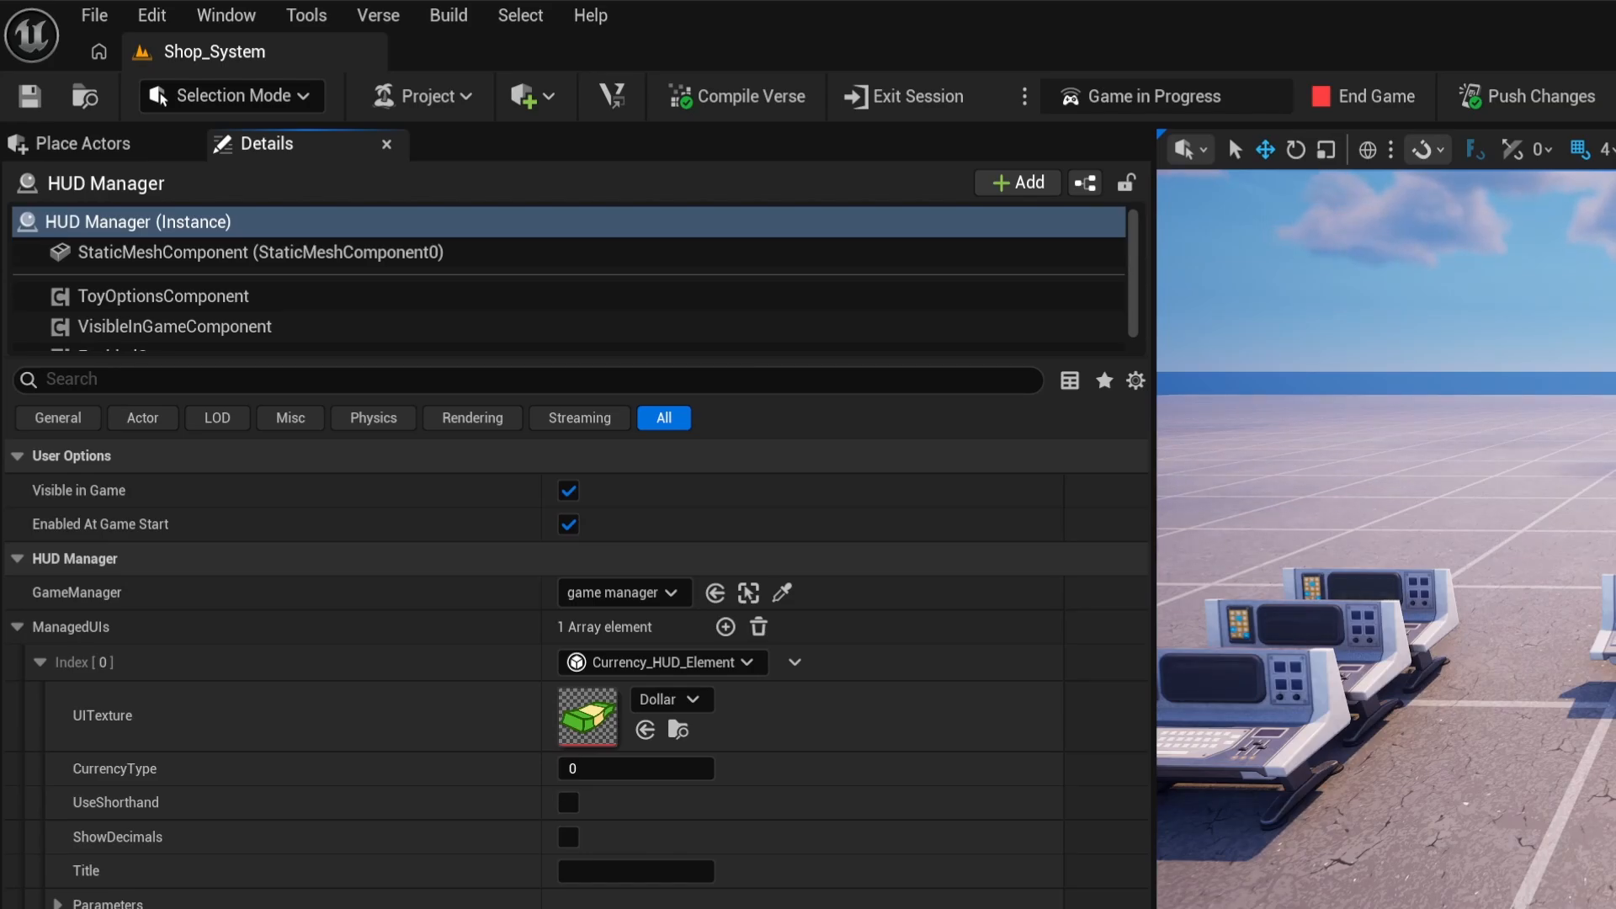
Enable UseShorthand on the index 0 HUD element and set its title to Currency 1 UI.
click(568, 802)
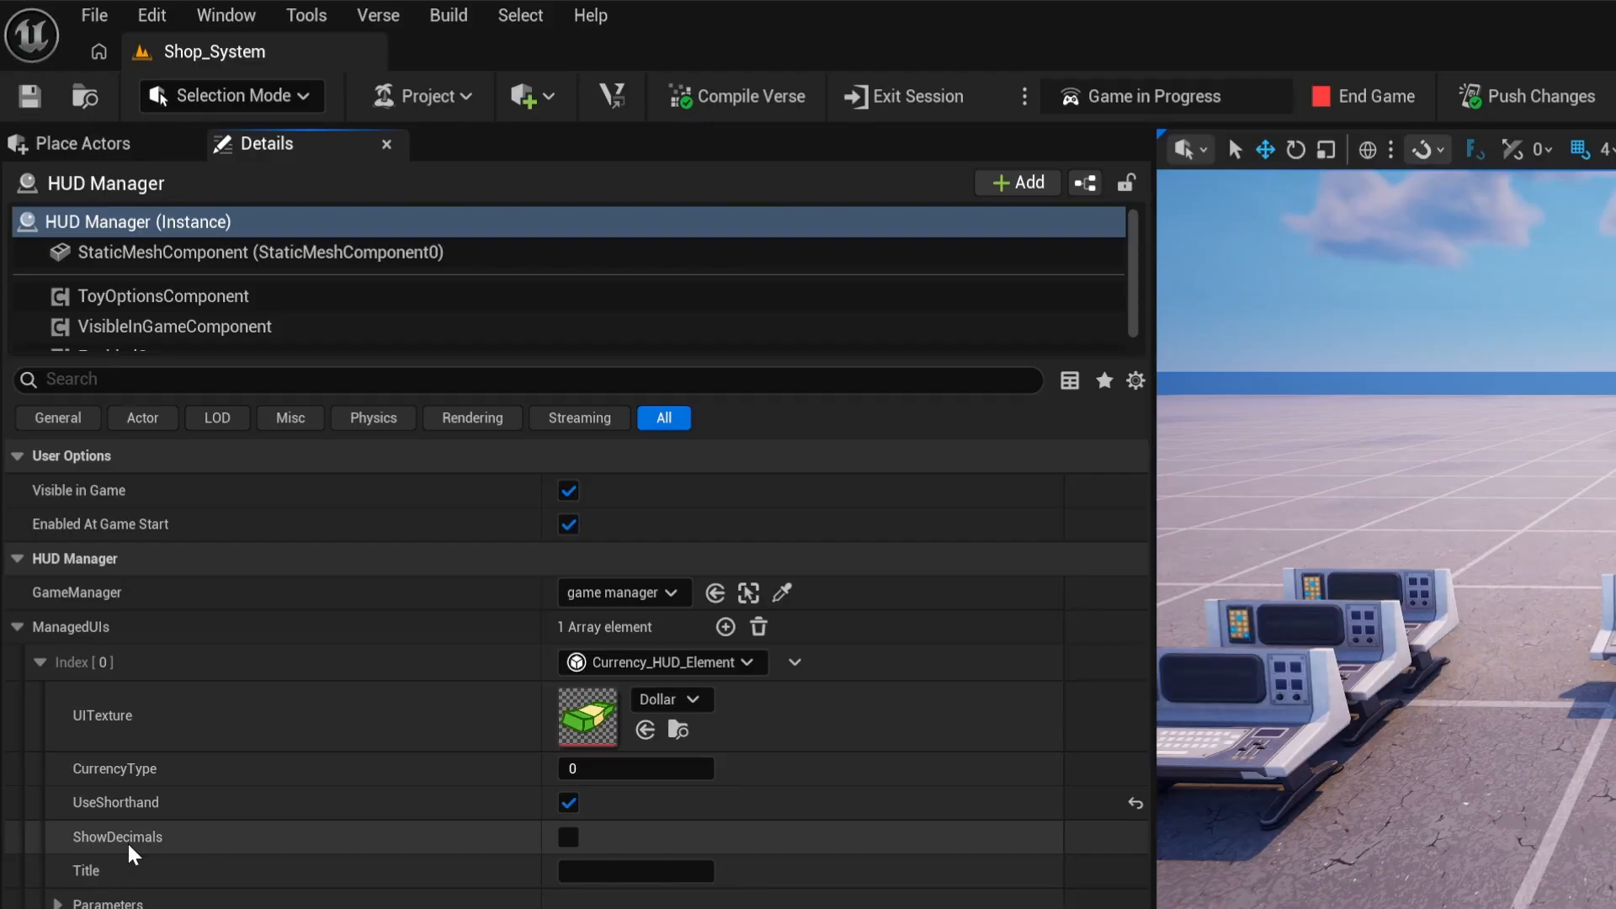
click(608, 873)
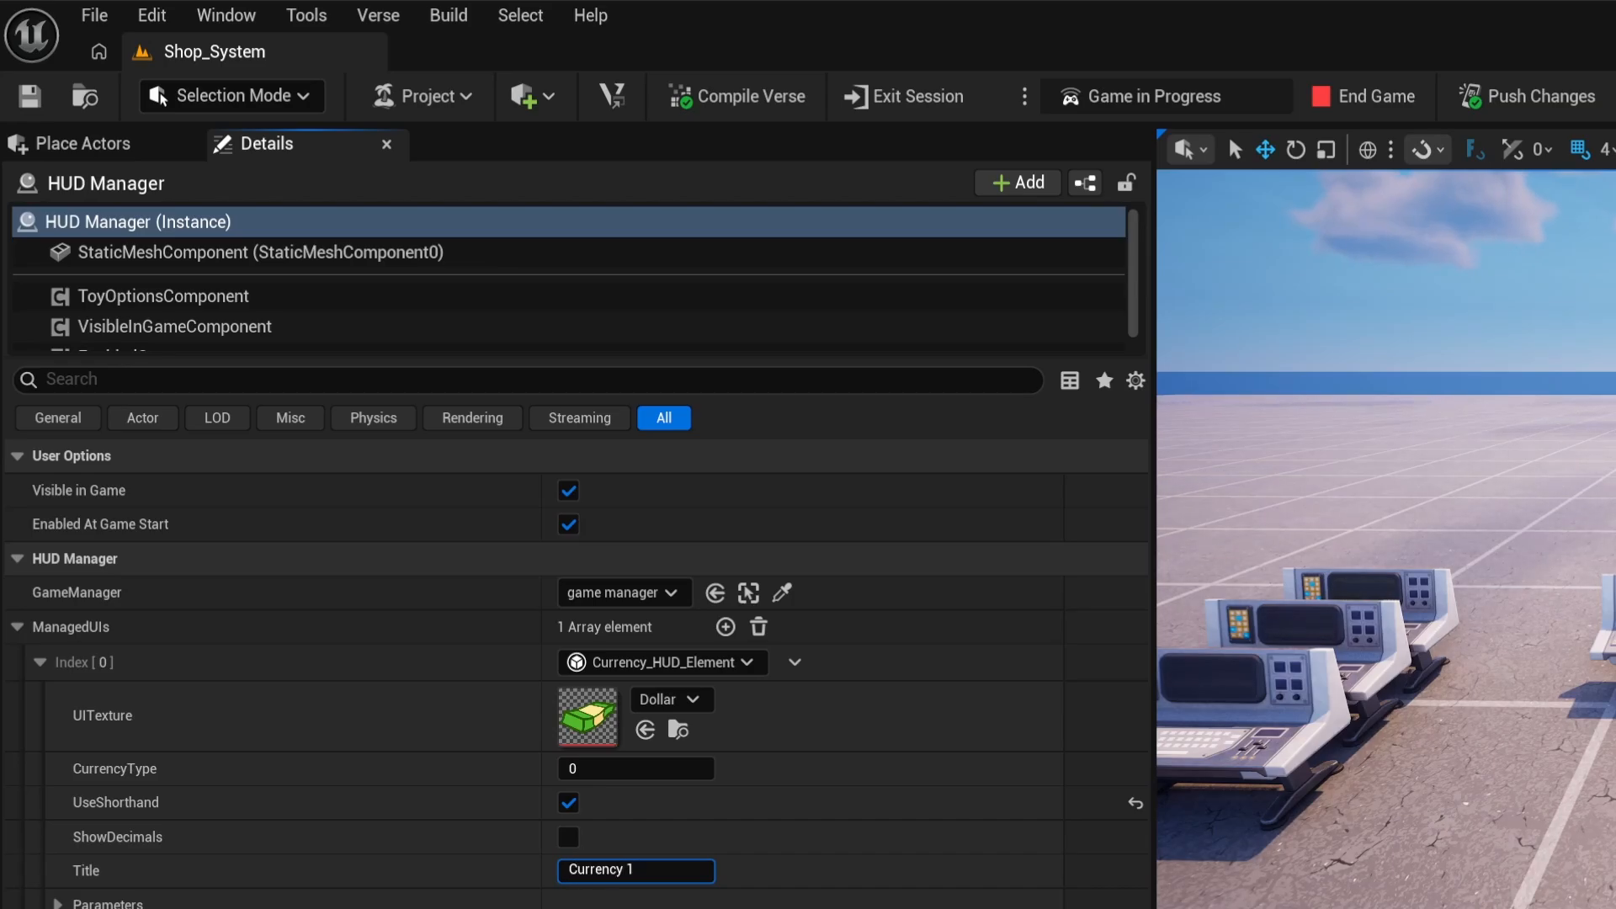
key(Return)
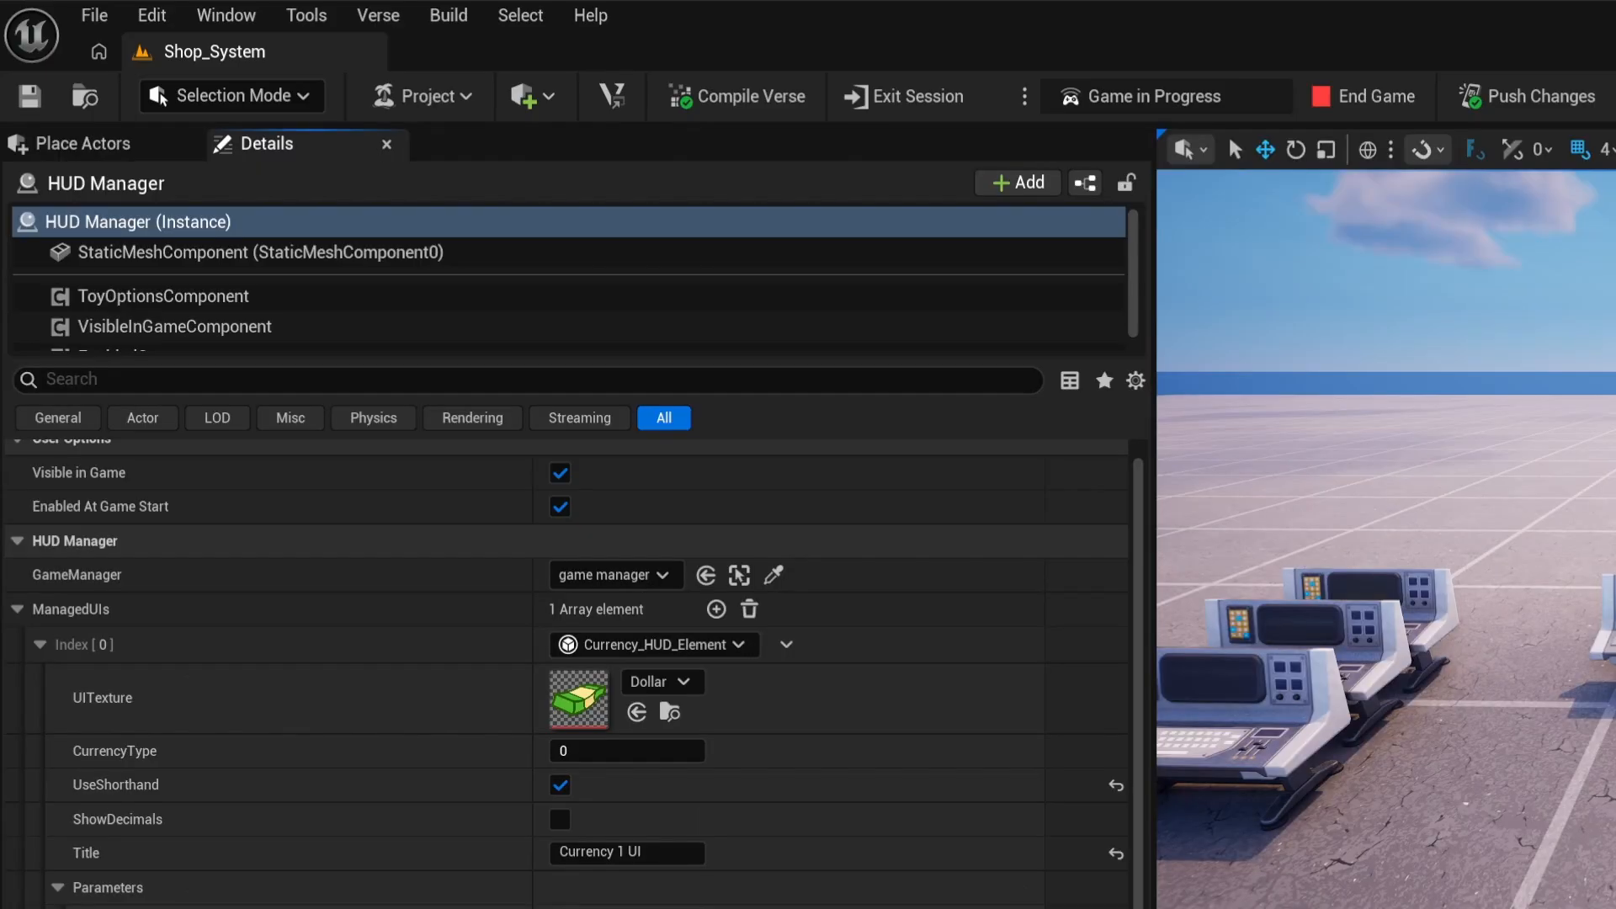
scroll(573, 673, down, 1)
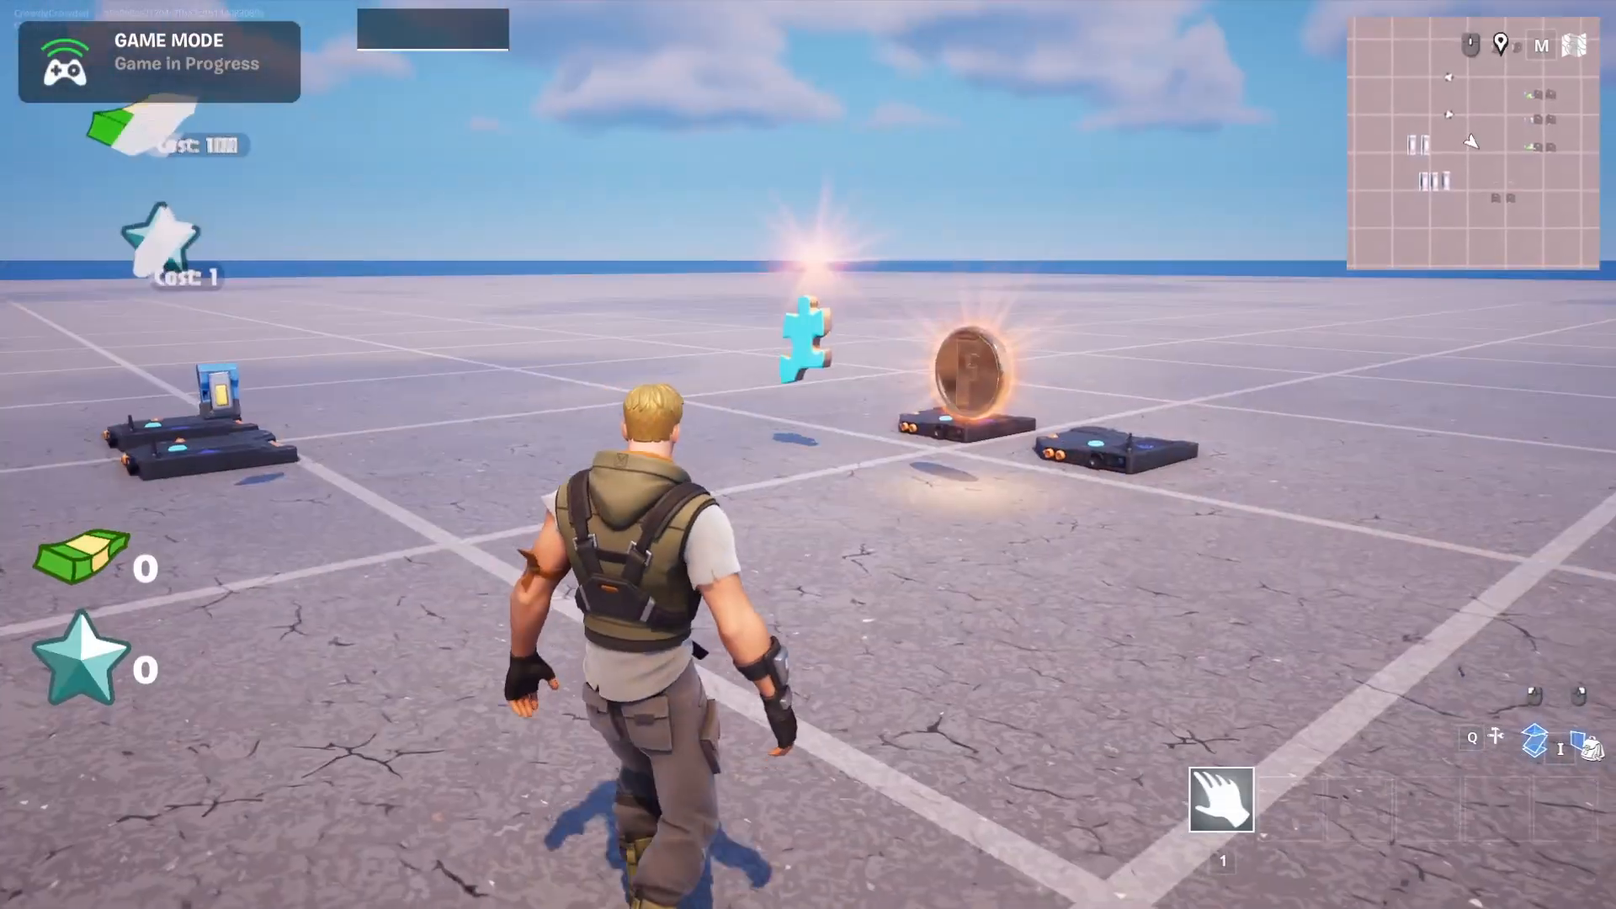
Collect the coin and puzzle piece pickups twice each in the running playtest to earn dollars and stars.
key(d)
key(w)
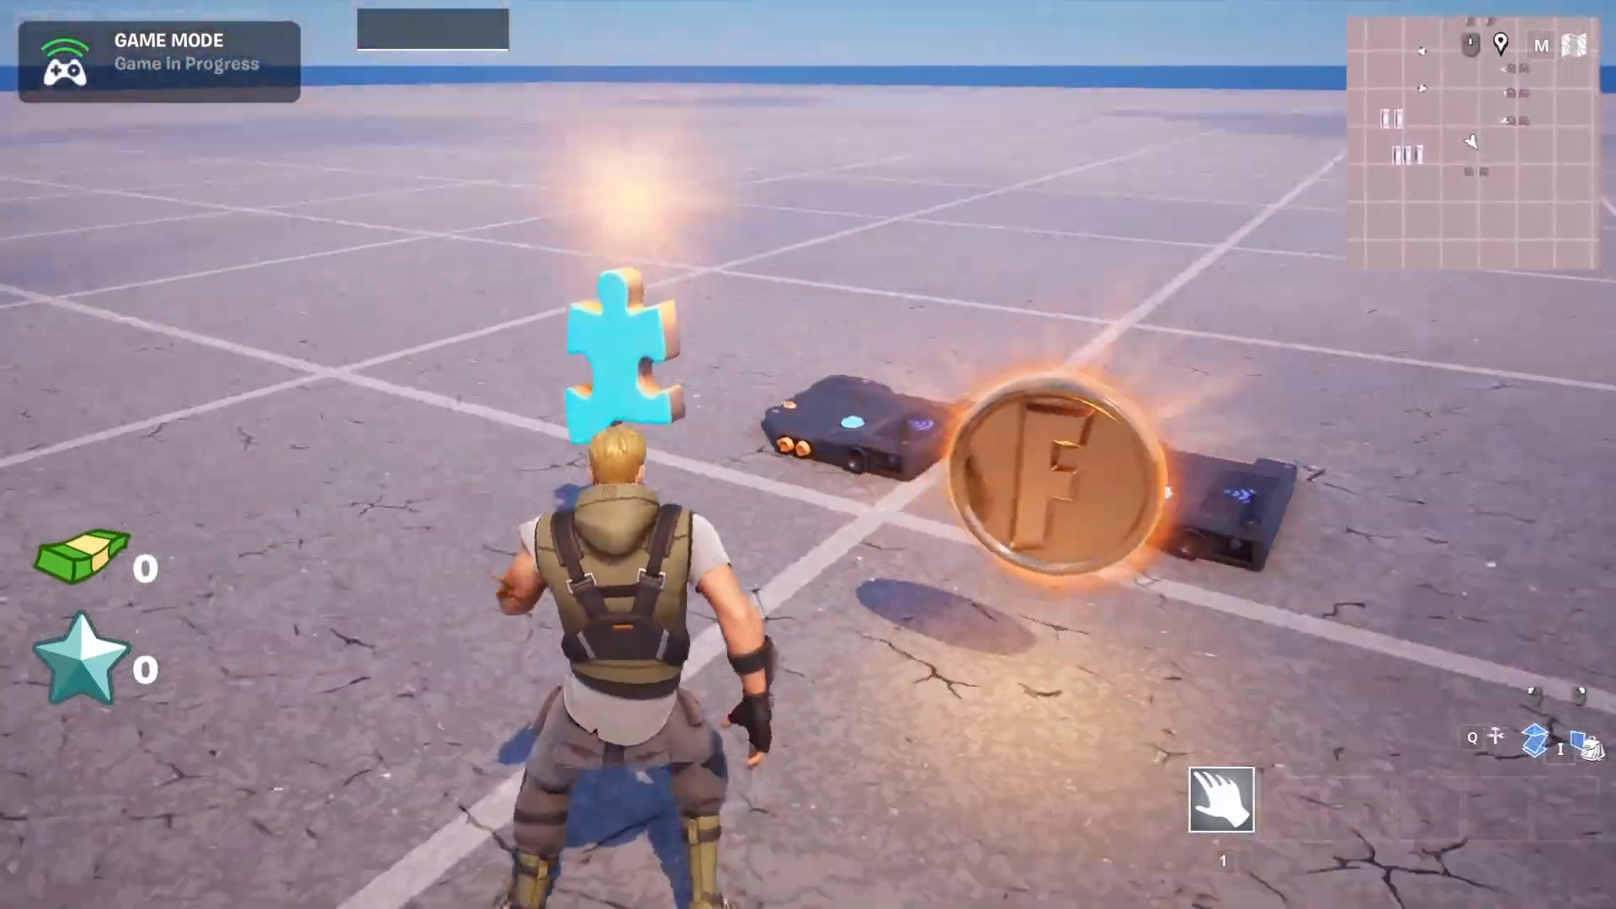
key(d)
key(w)
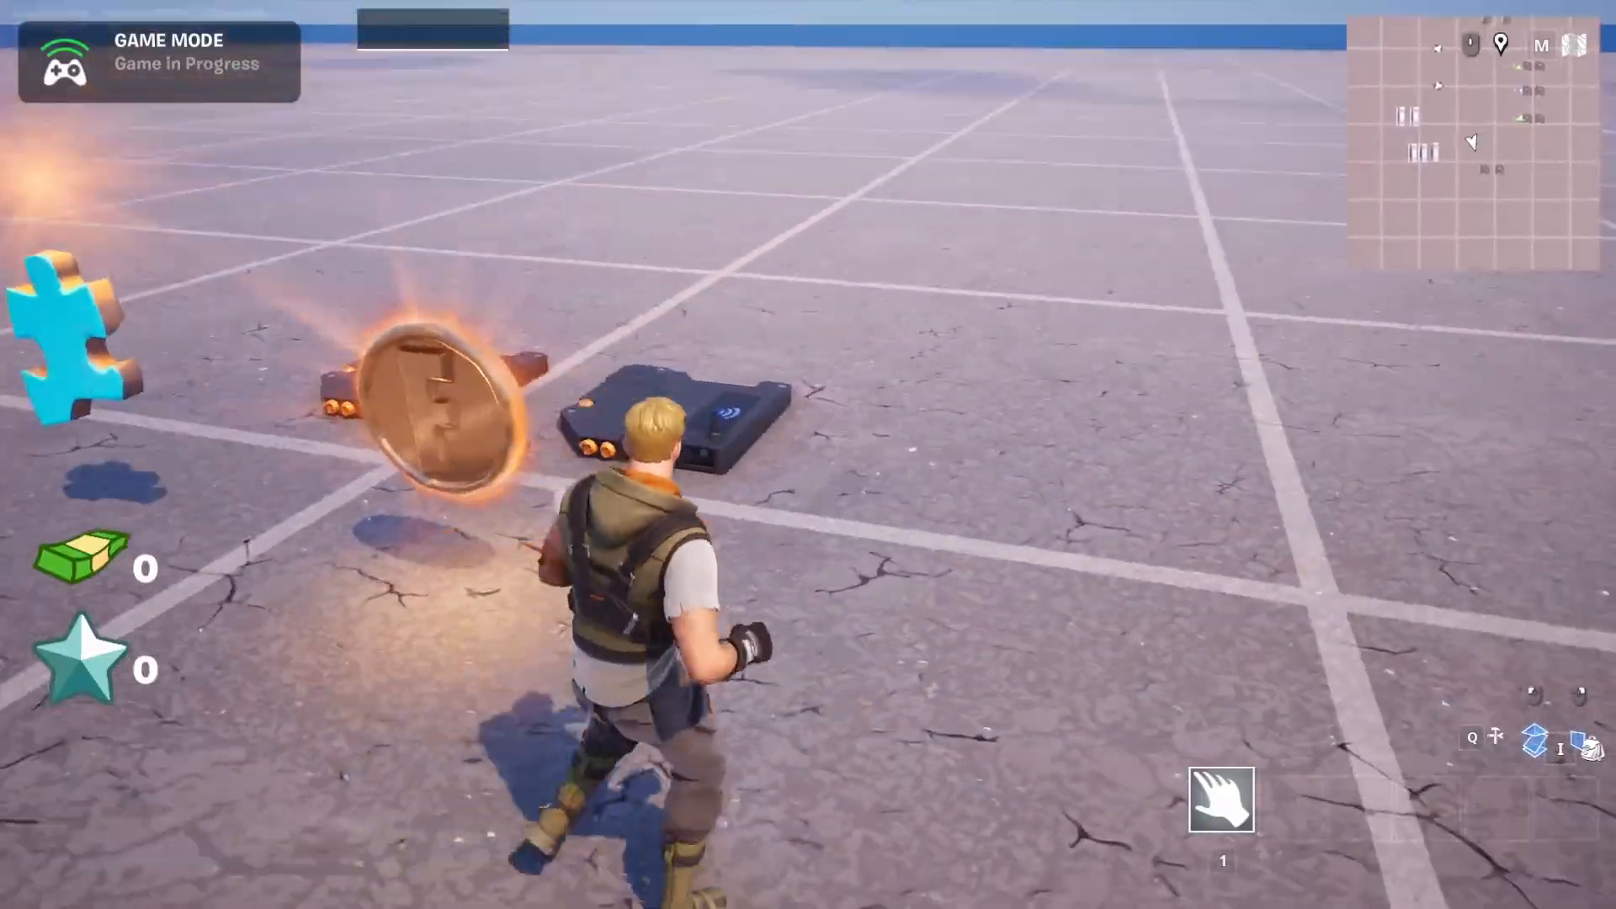
key(w)
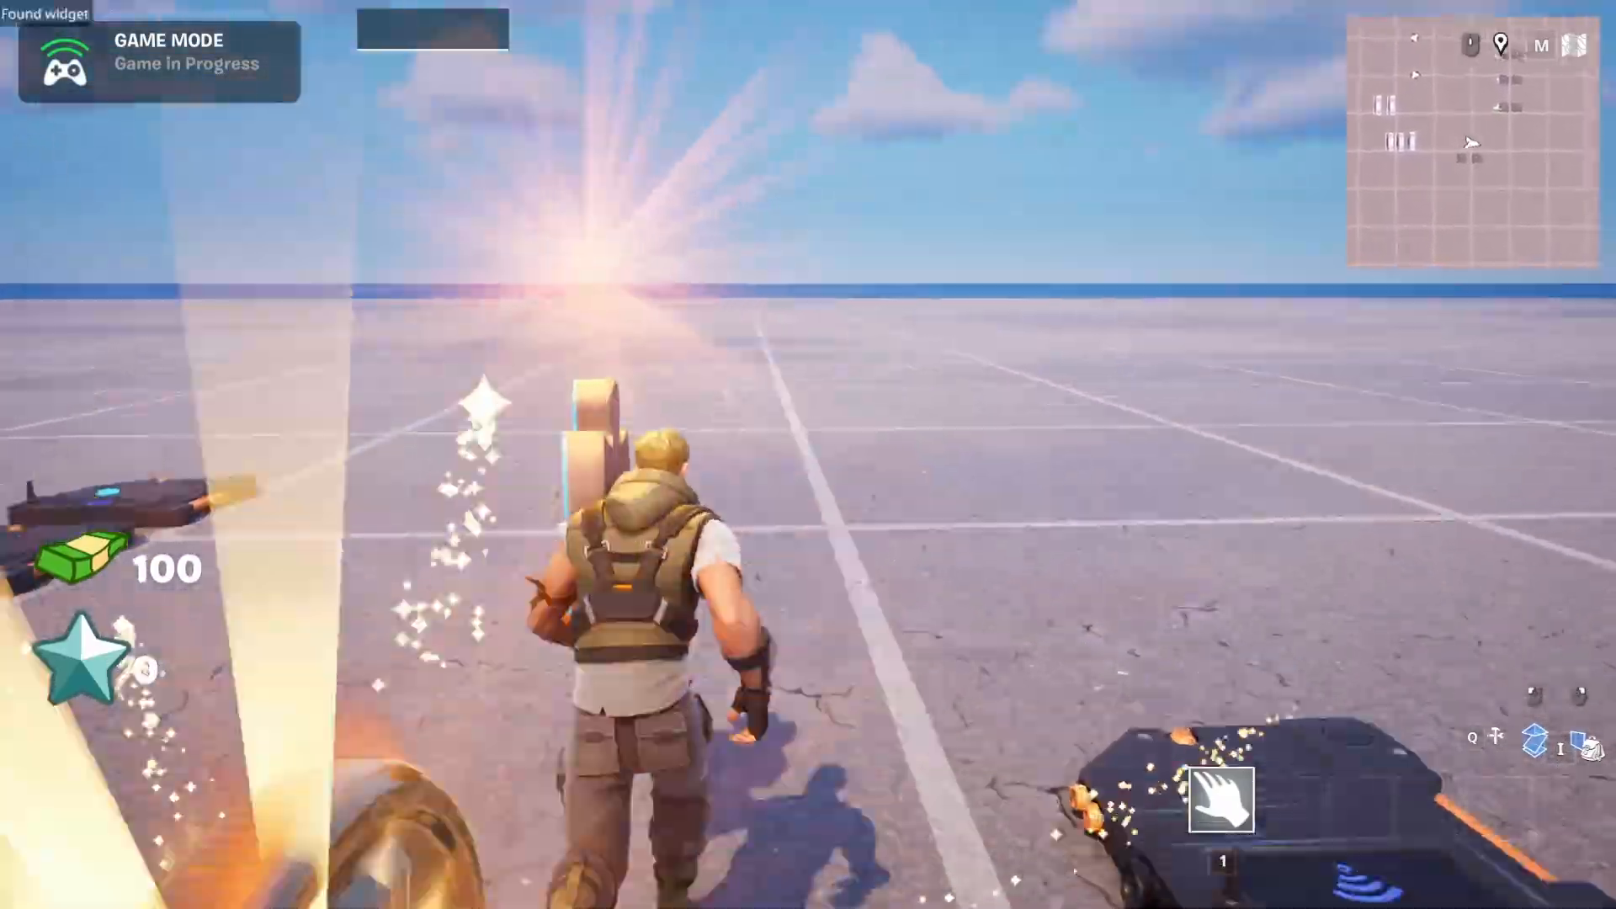
key(w)
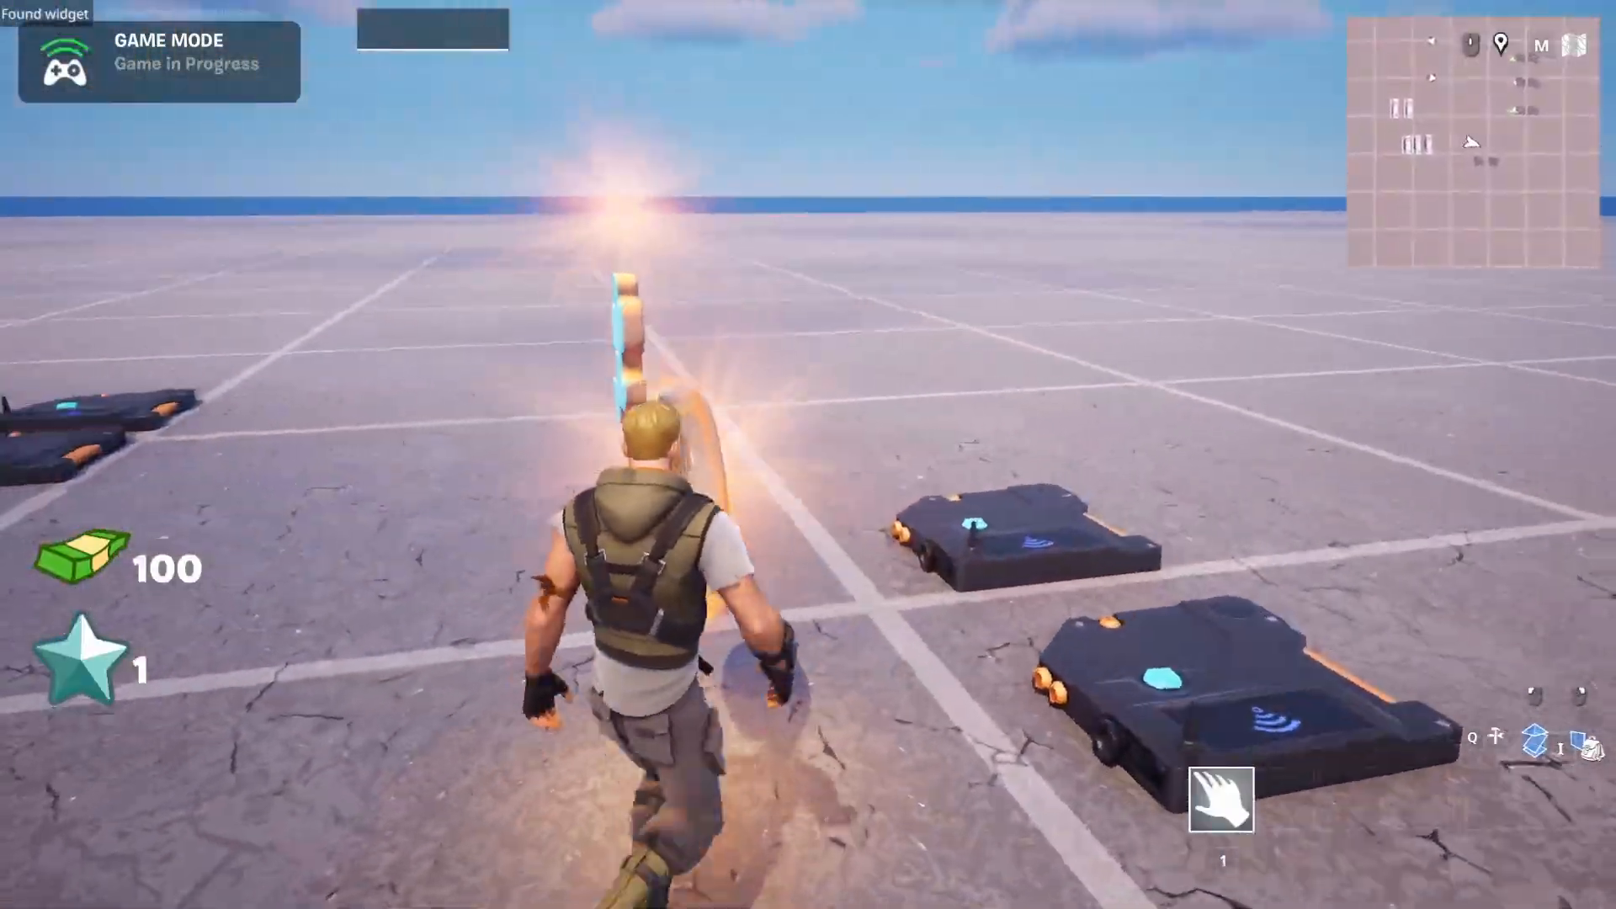
key(w)
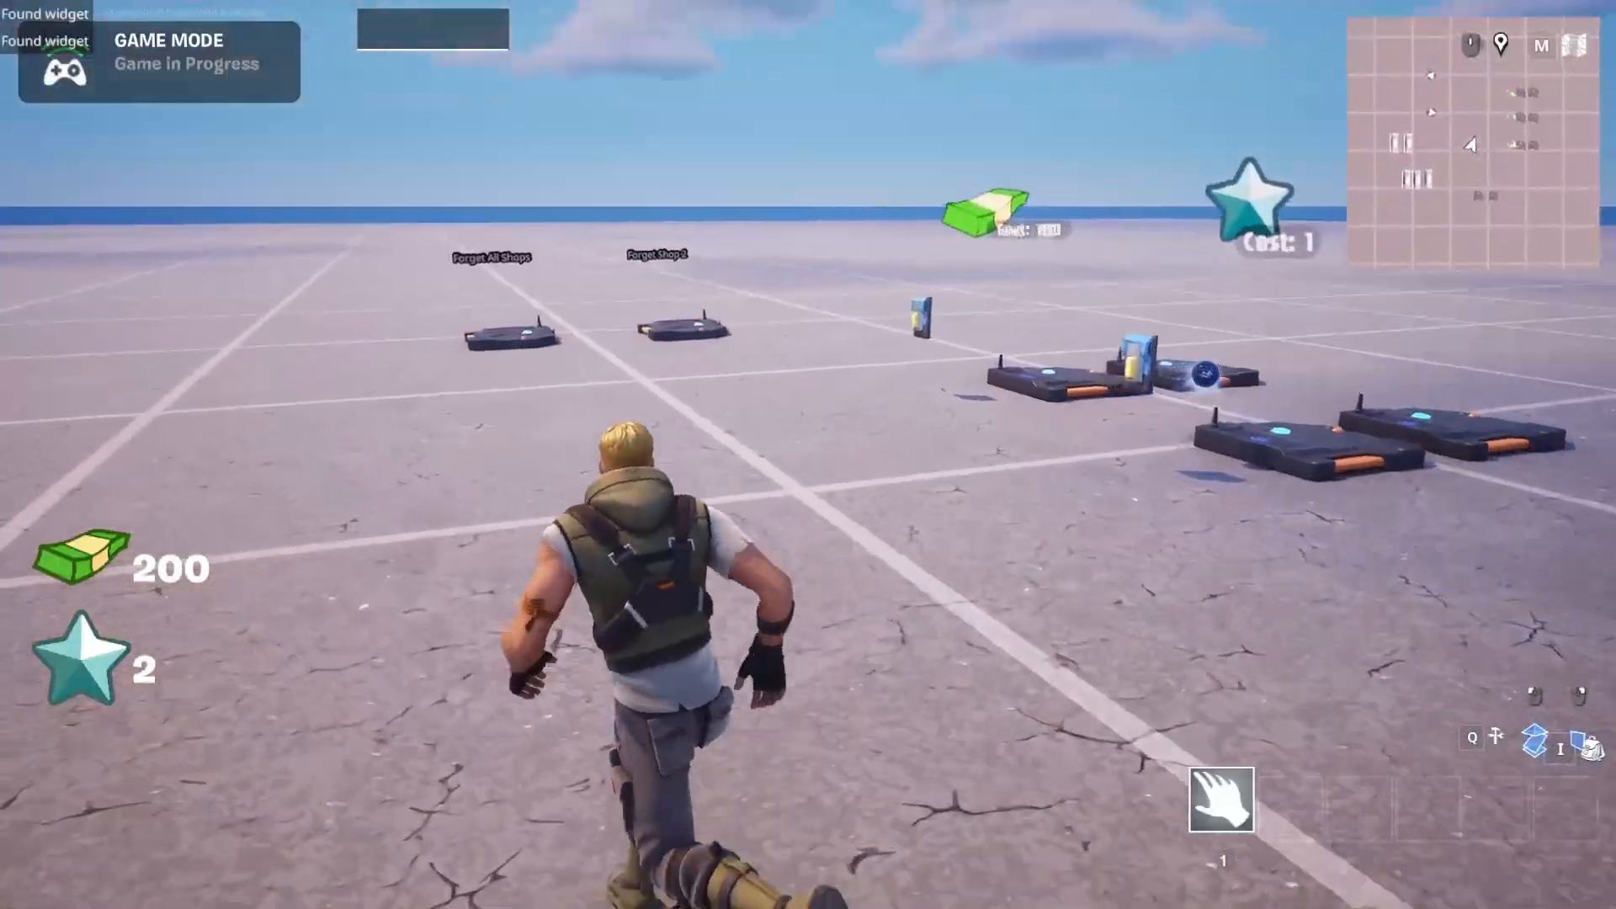
Buy the auto shotgun from the 100-dollar shop and drop it from the inventory.
key(w)
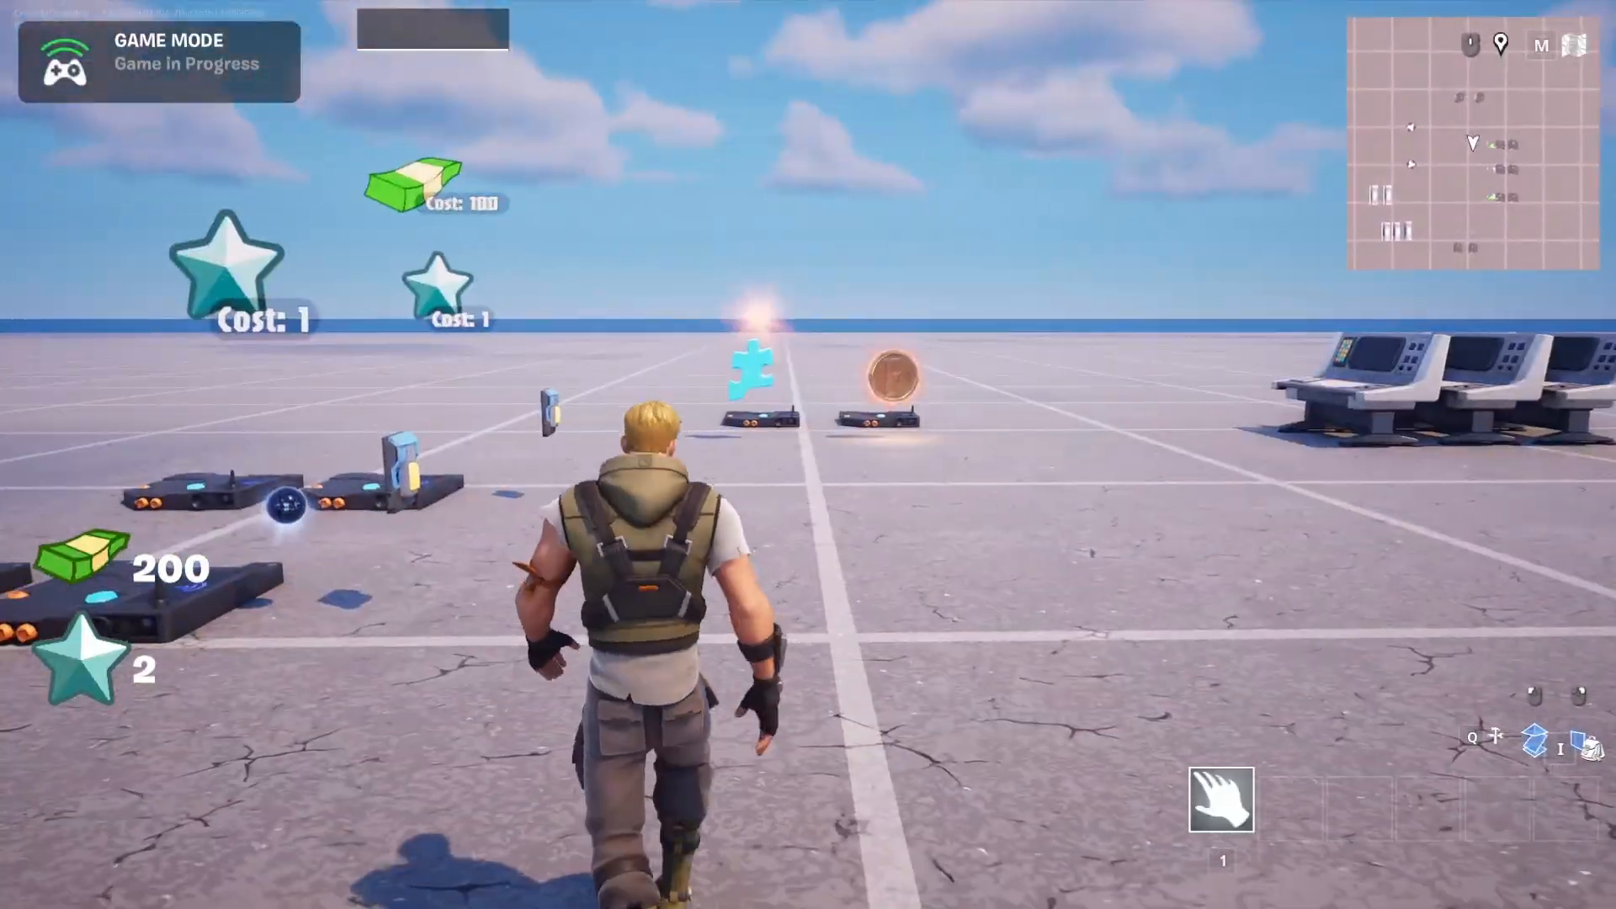
key(w)
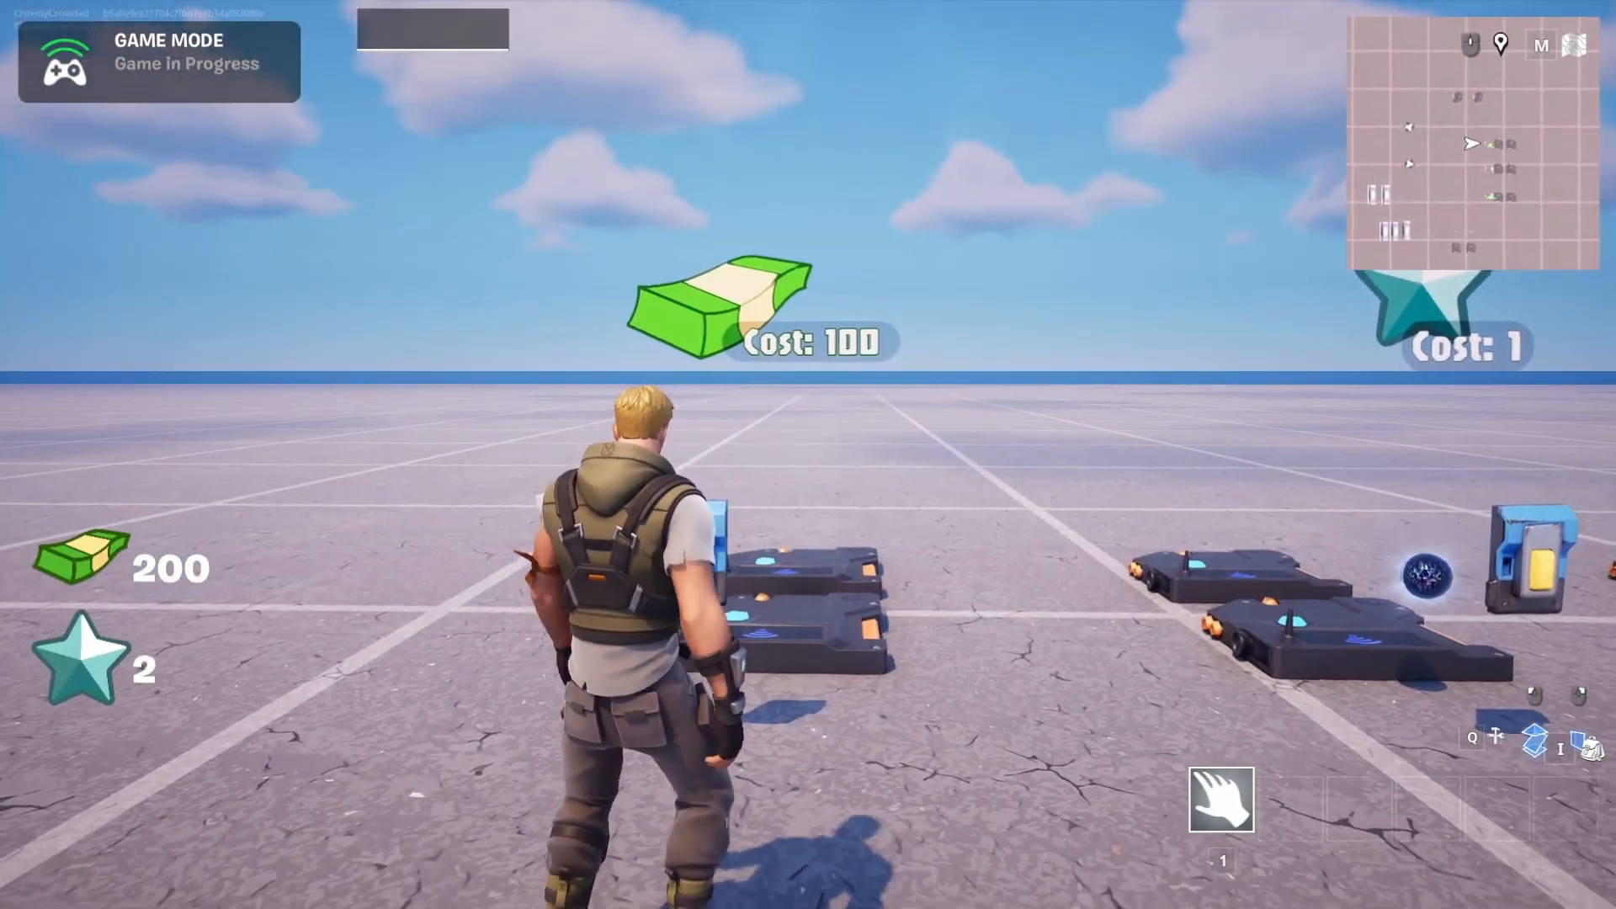
key(e)
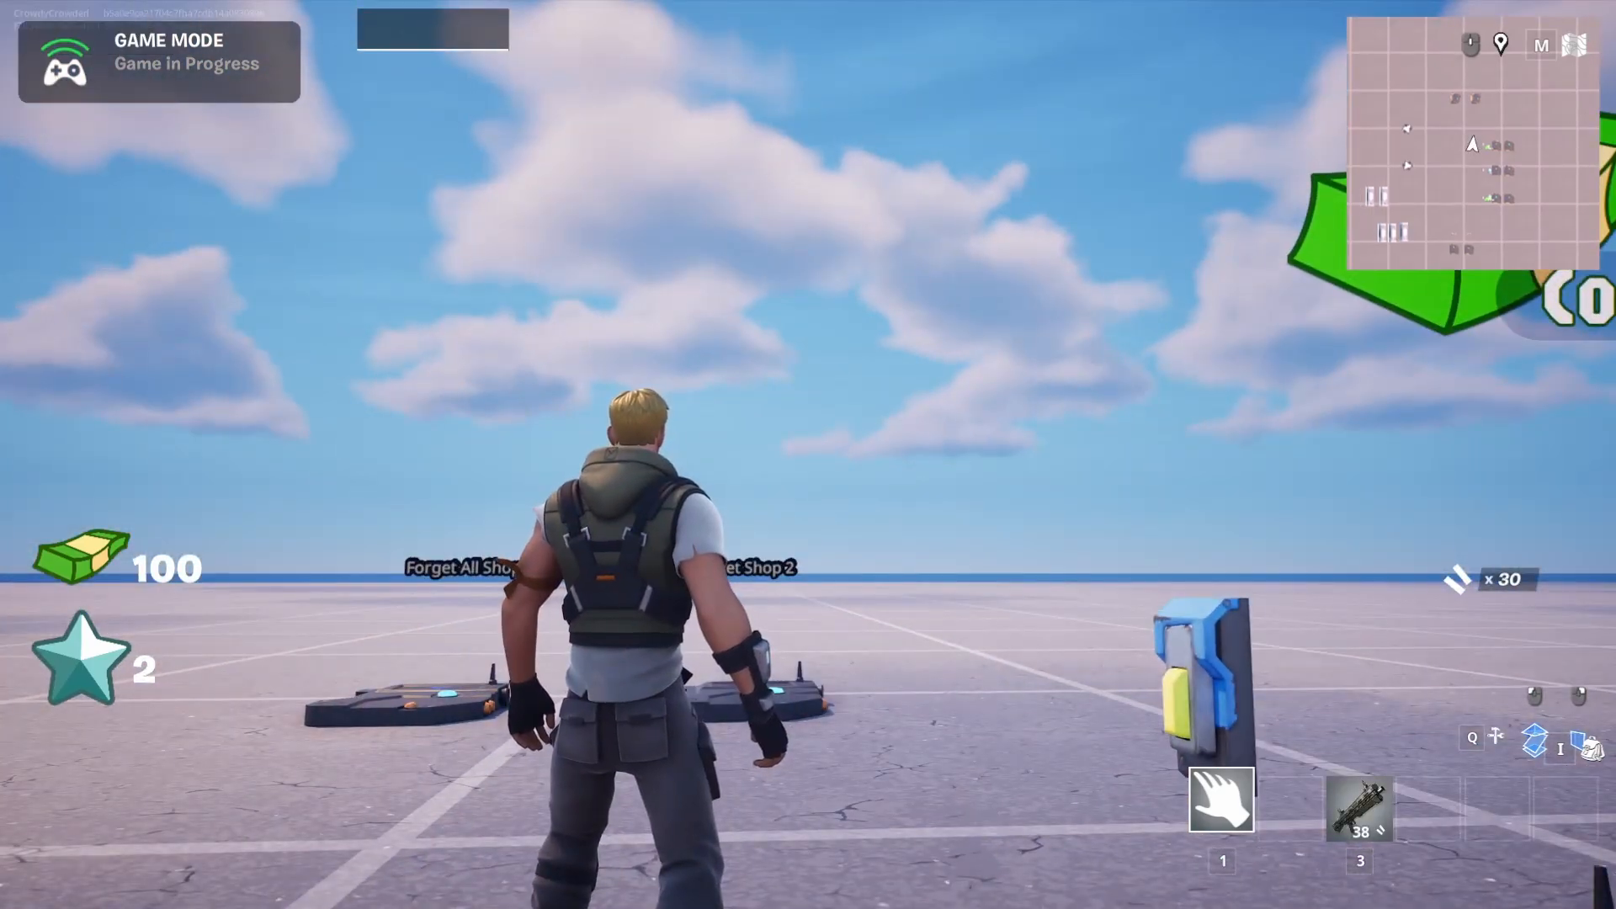
key(3)
key(i)
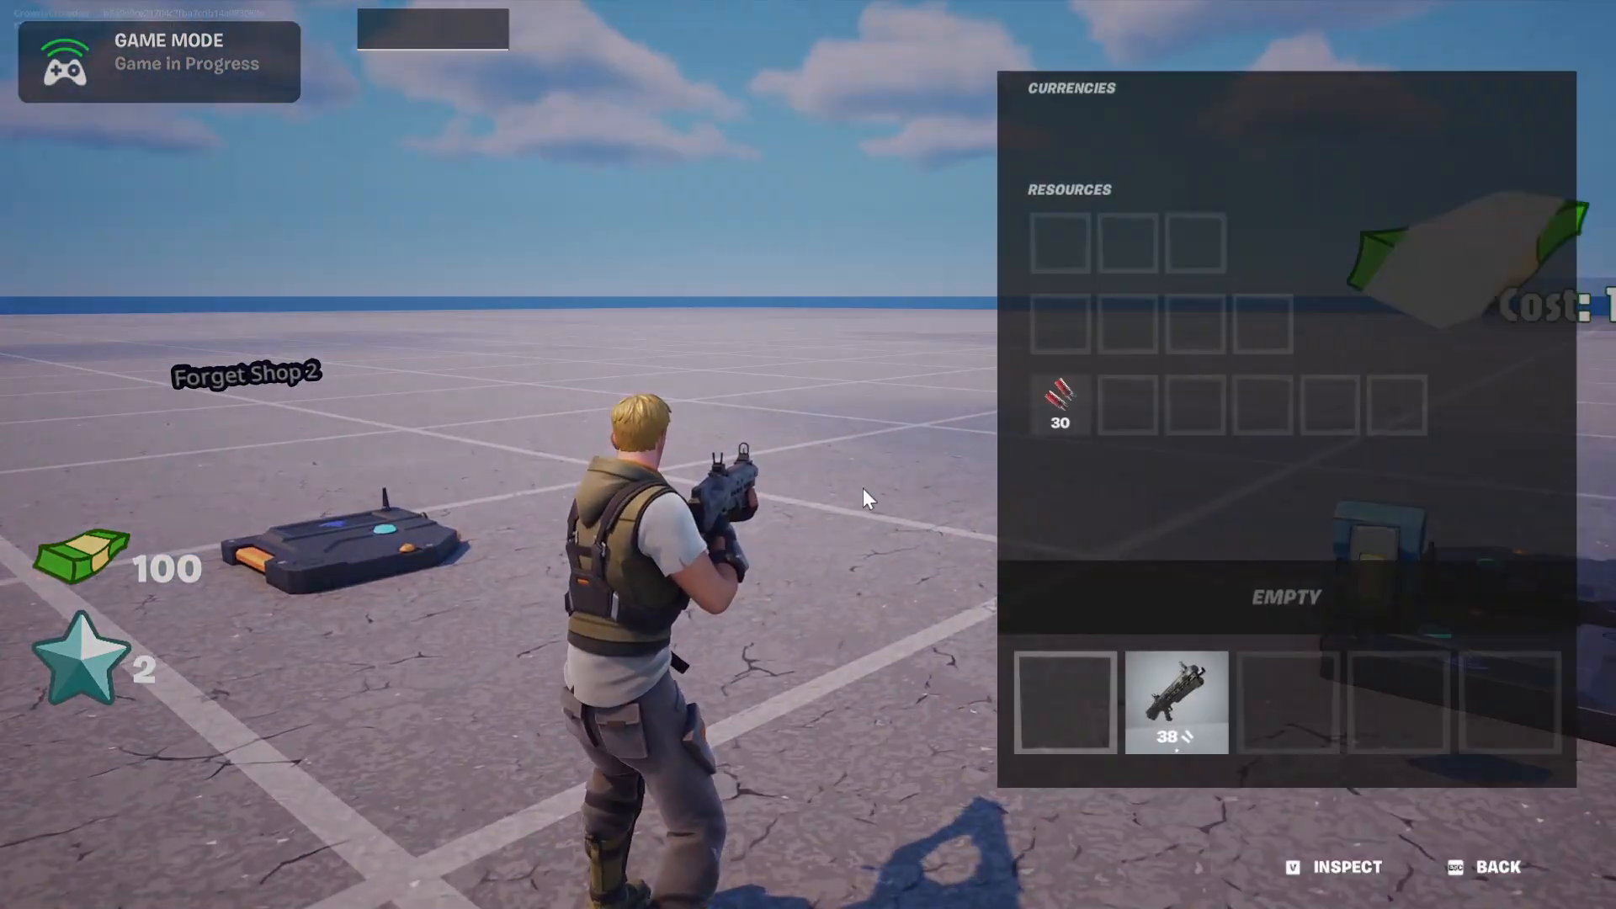
drag(1208, 685, 842, 421)
key(Escape)
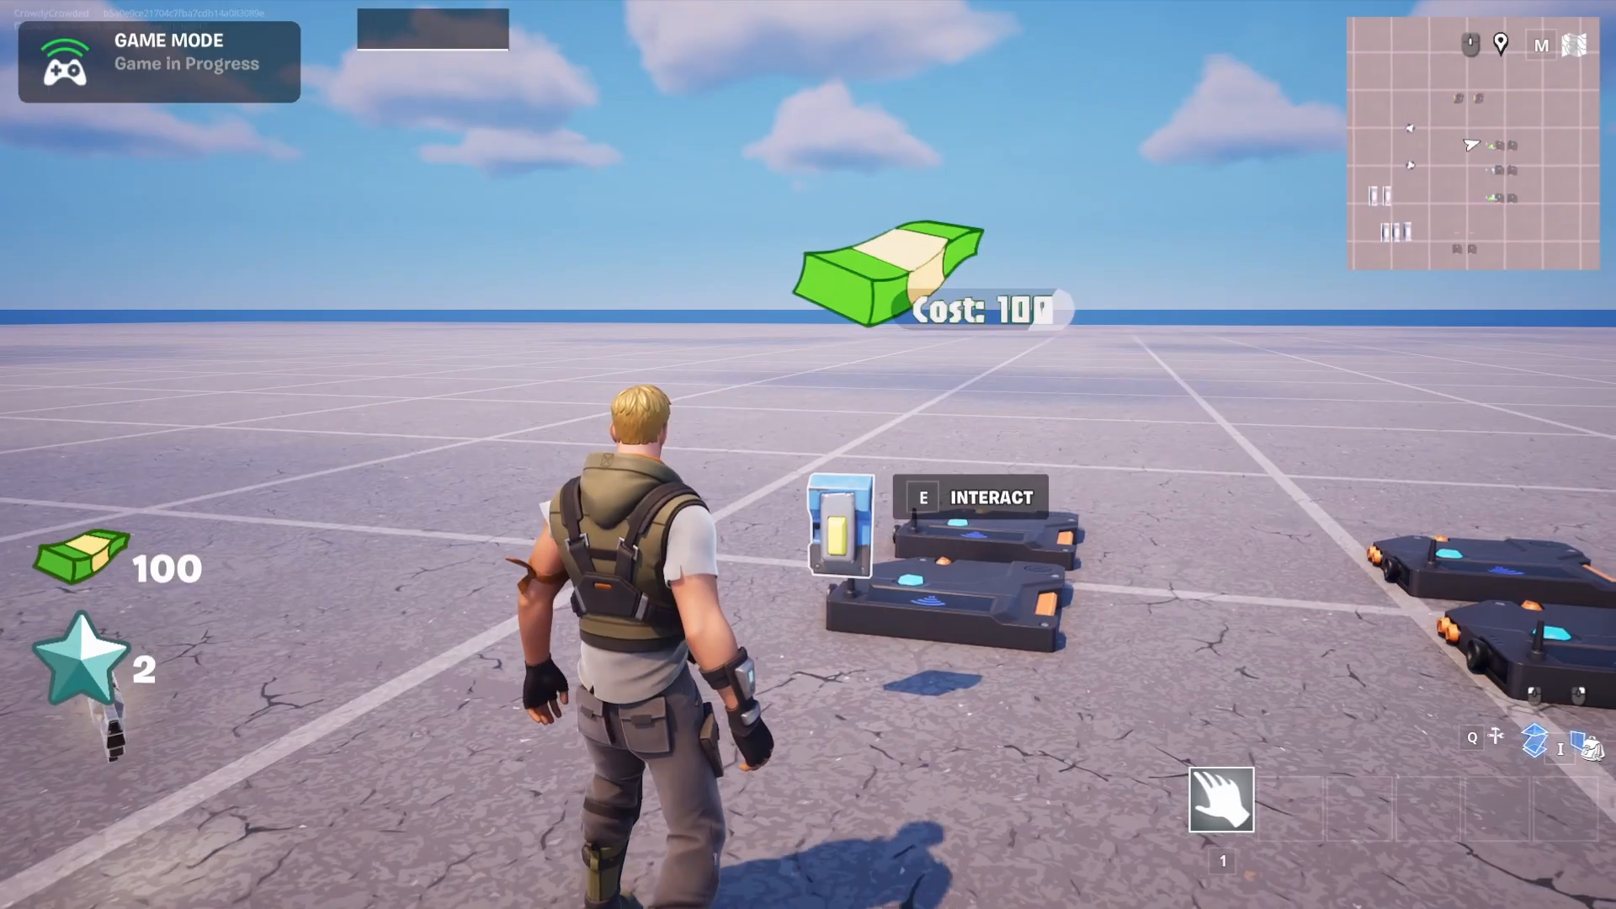
Get the auto shotgun again from the 100-dollar shop, equip it and test-fire it.
key(e)
key(3)
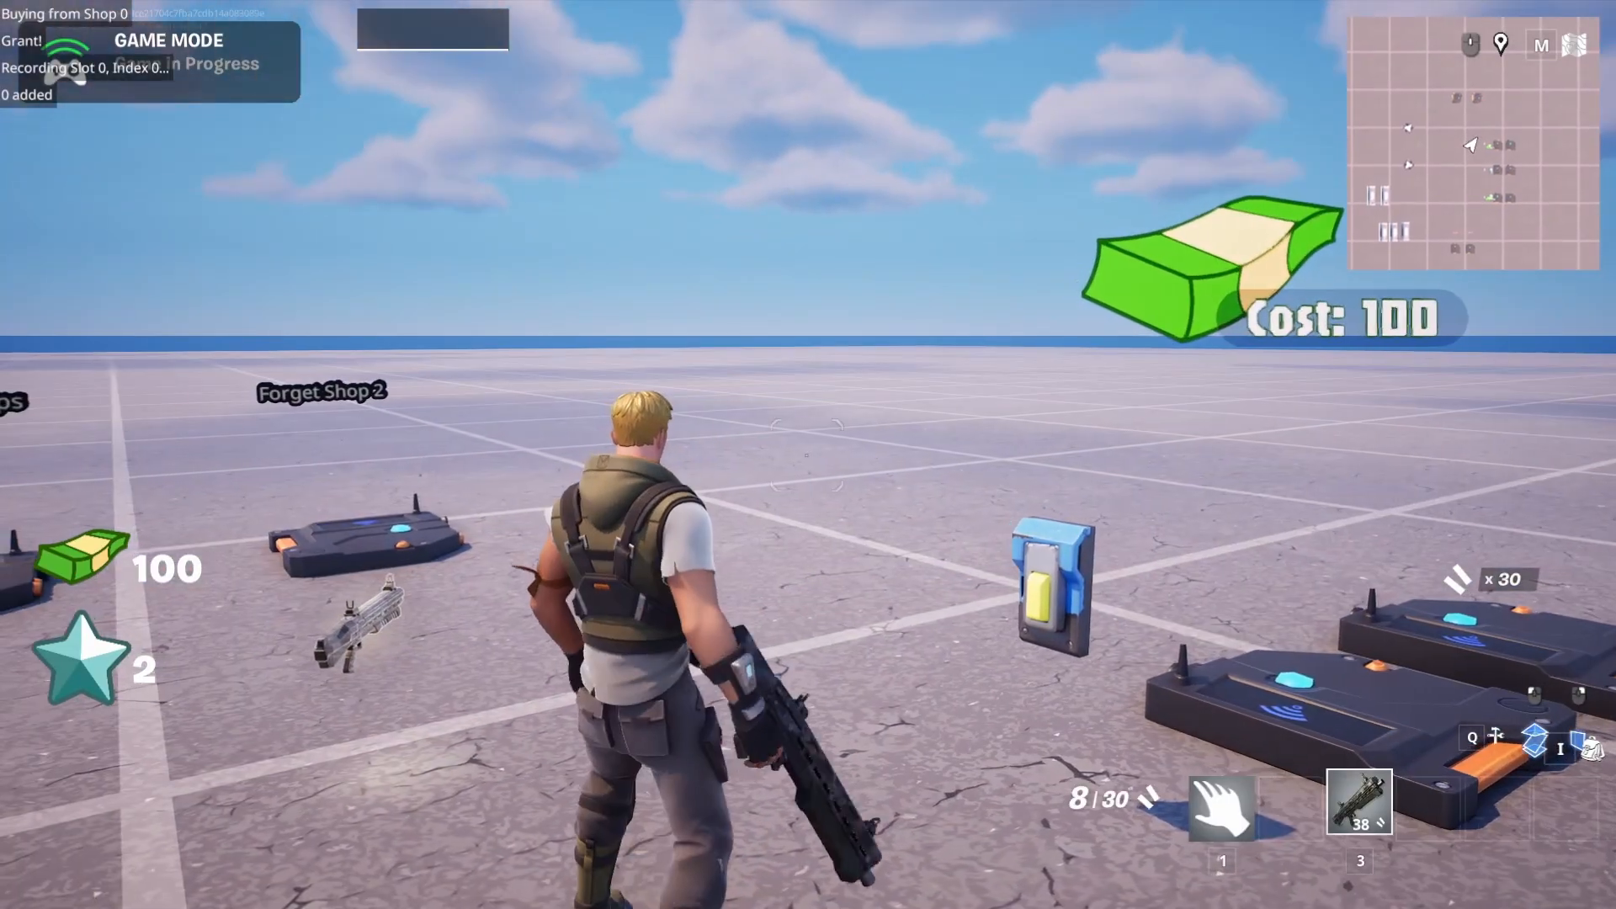
right_click(806, 454)
click(806, 455)
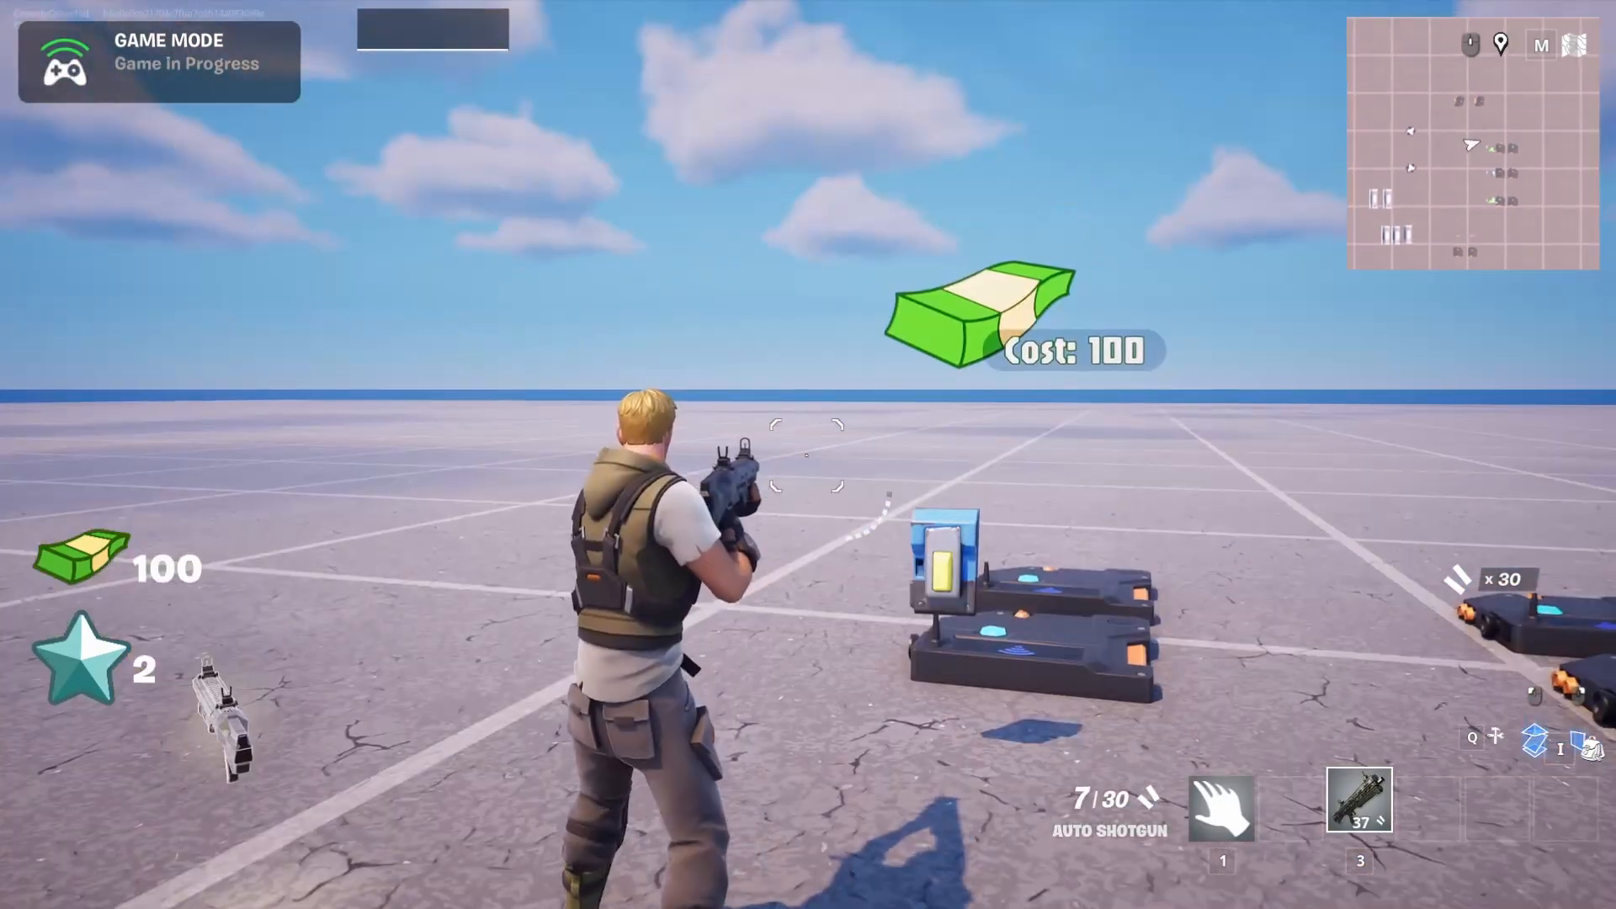
Put the shotgun away and buy the item from the shop that costs 1 star.
key(1)
key(w)
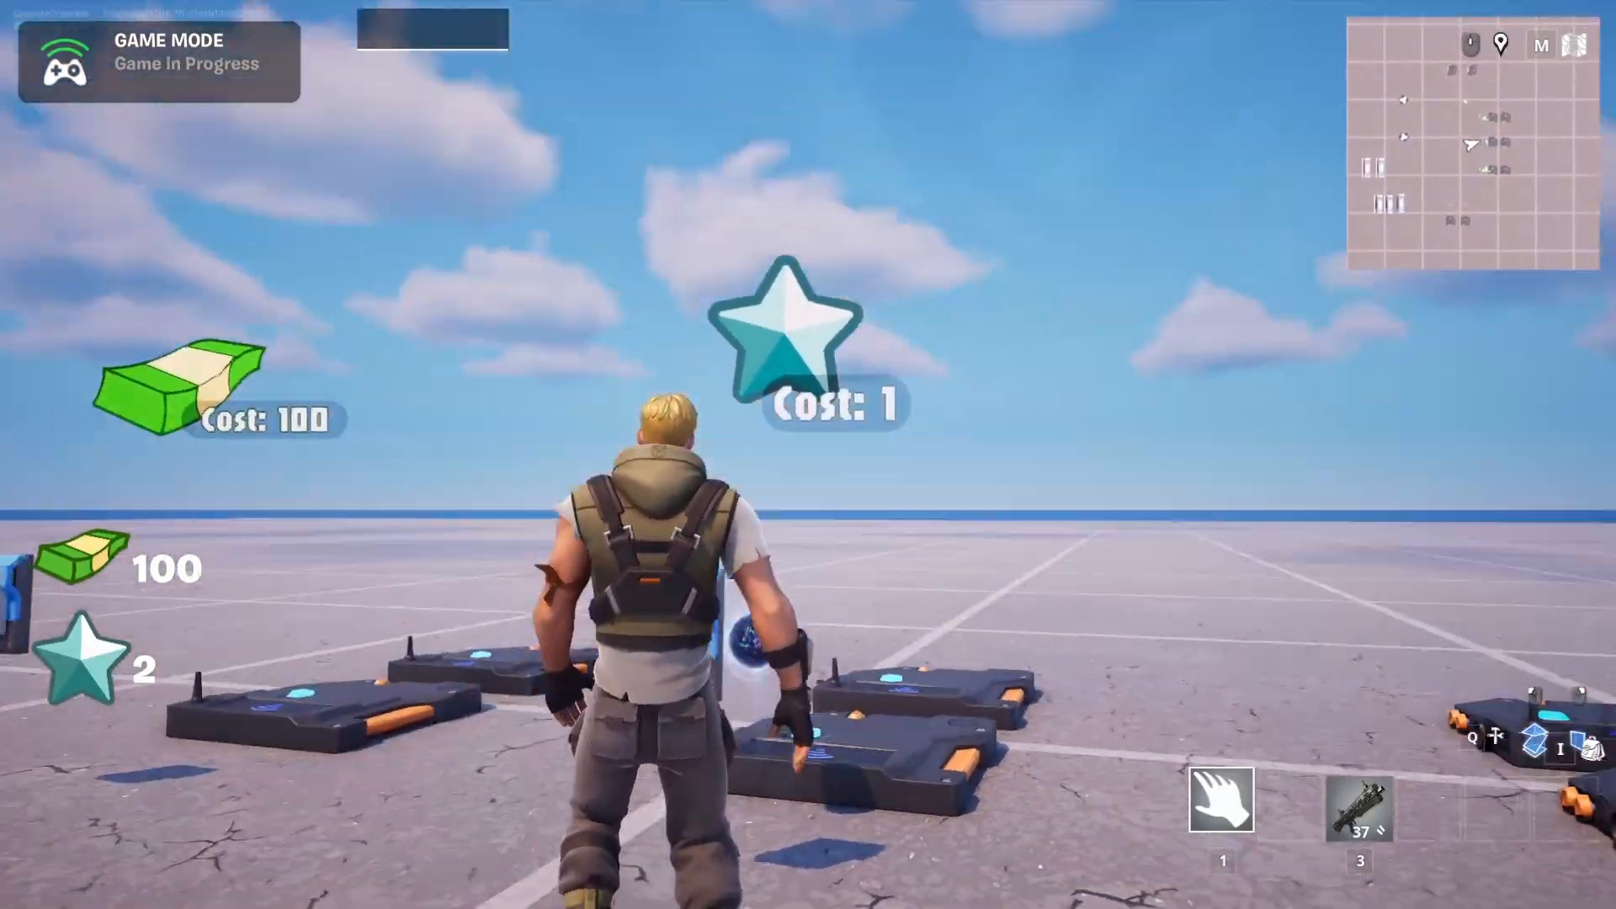
key(e)
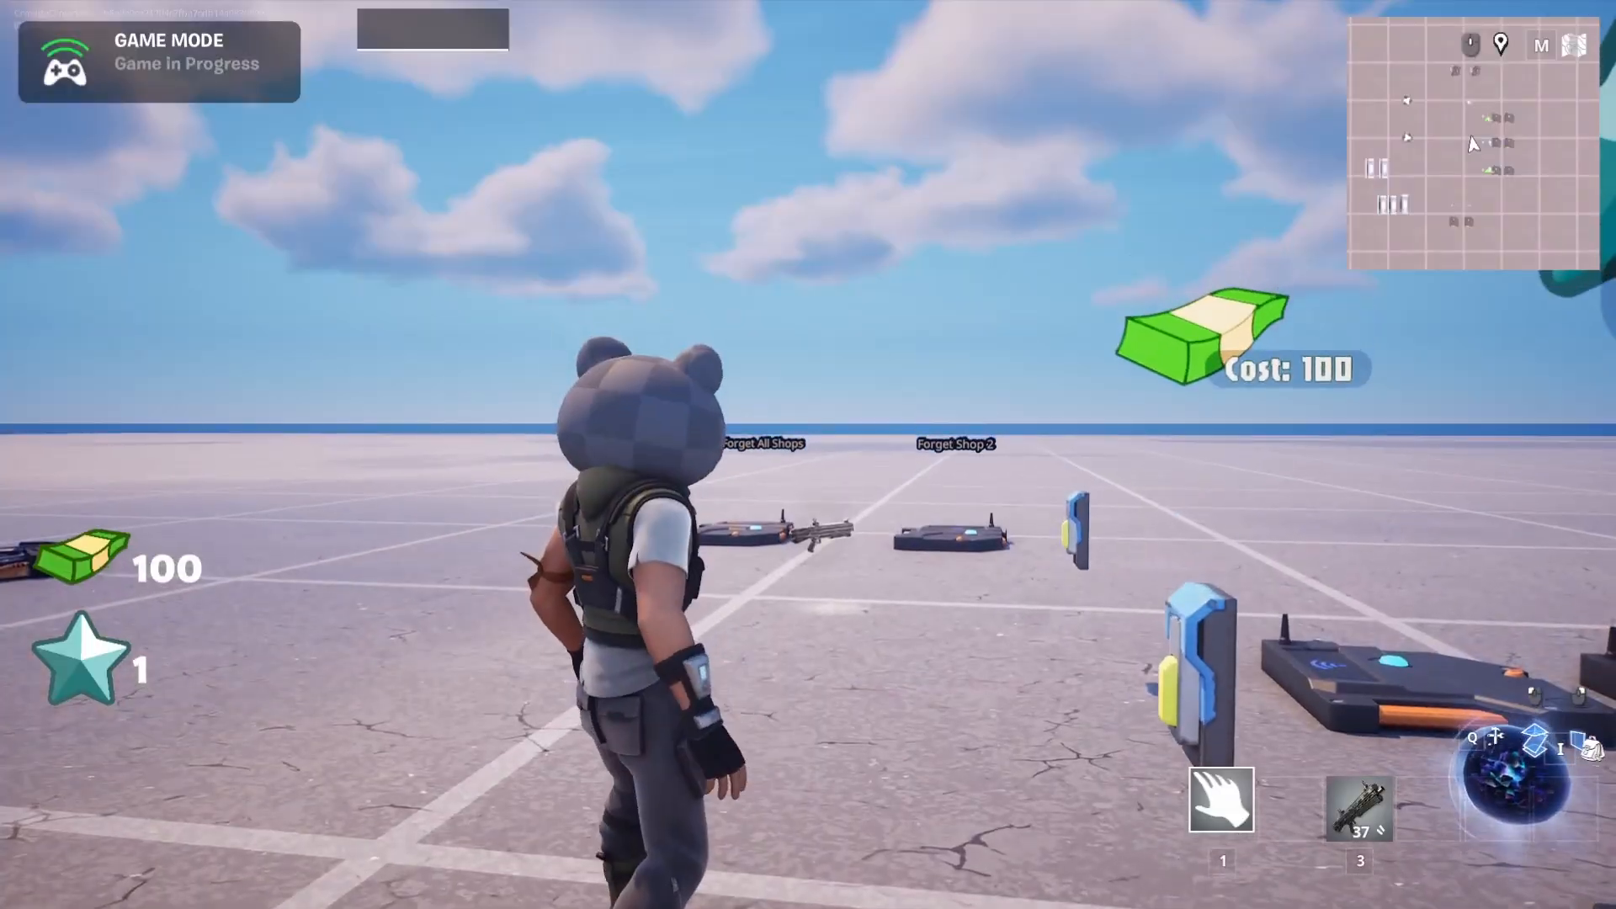
Buy the automatic sniper rifle from the shop costing 100 dollars and 1 star, and test-fire it.
key(w)
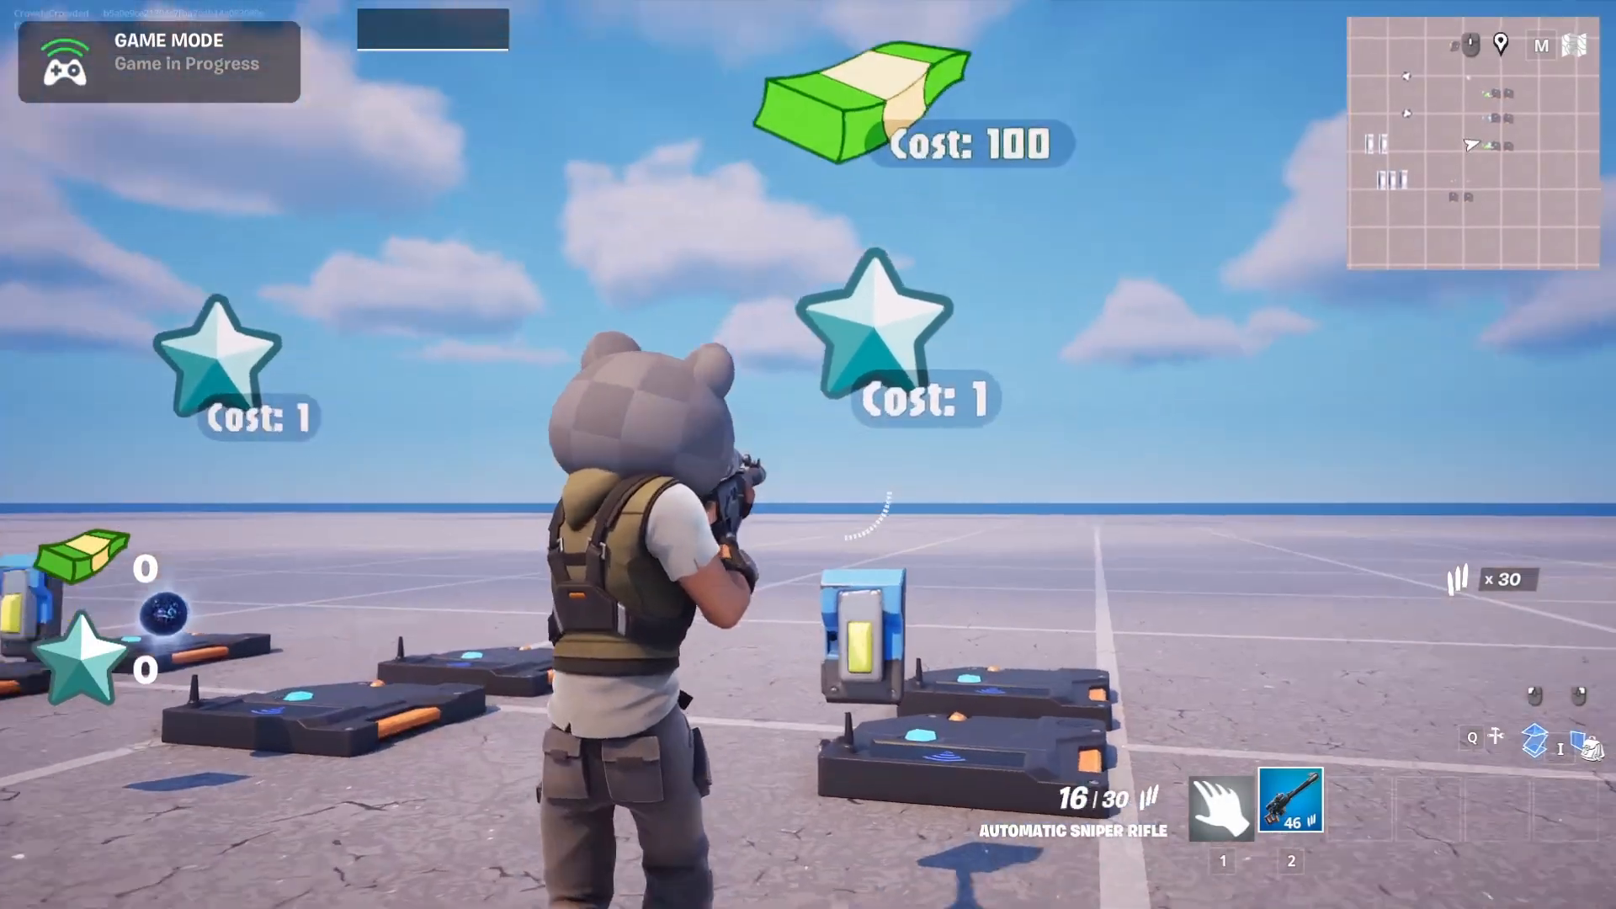
right_click(808, 454)
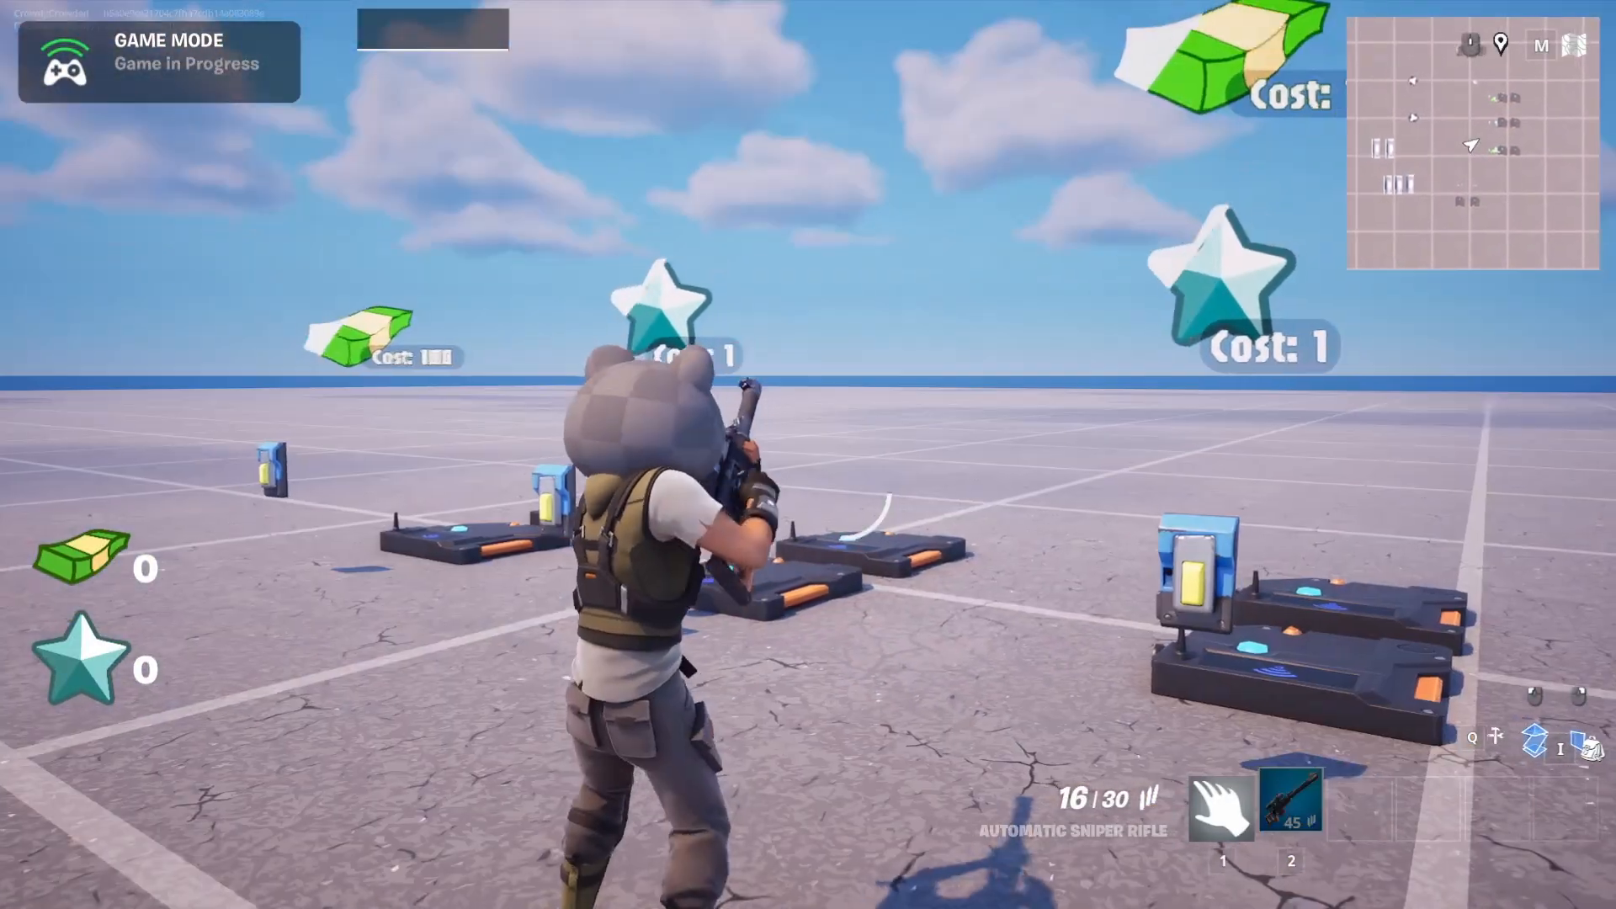
click(808, 454)
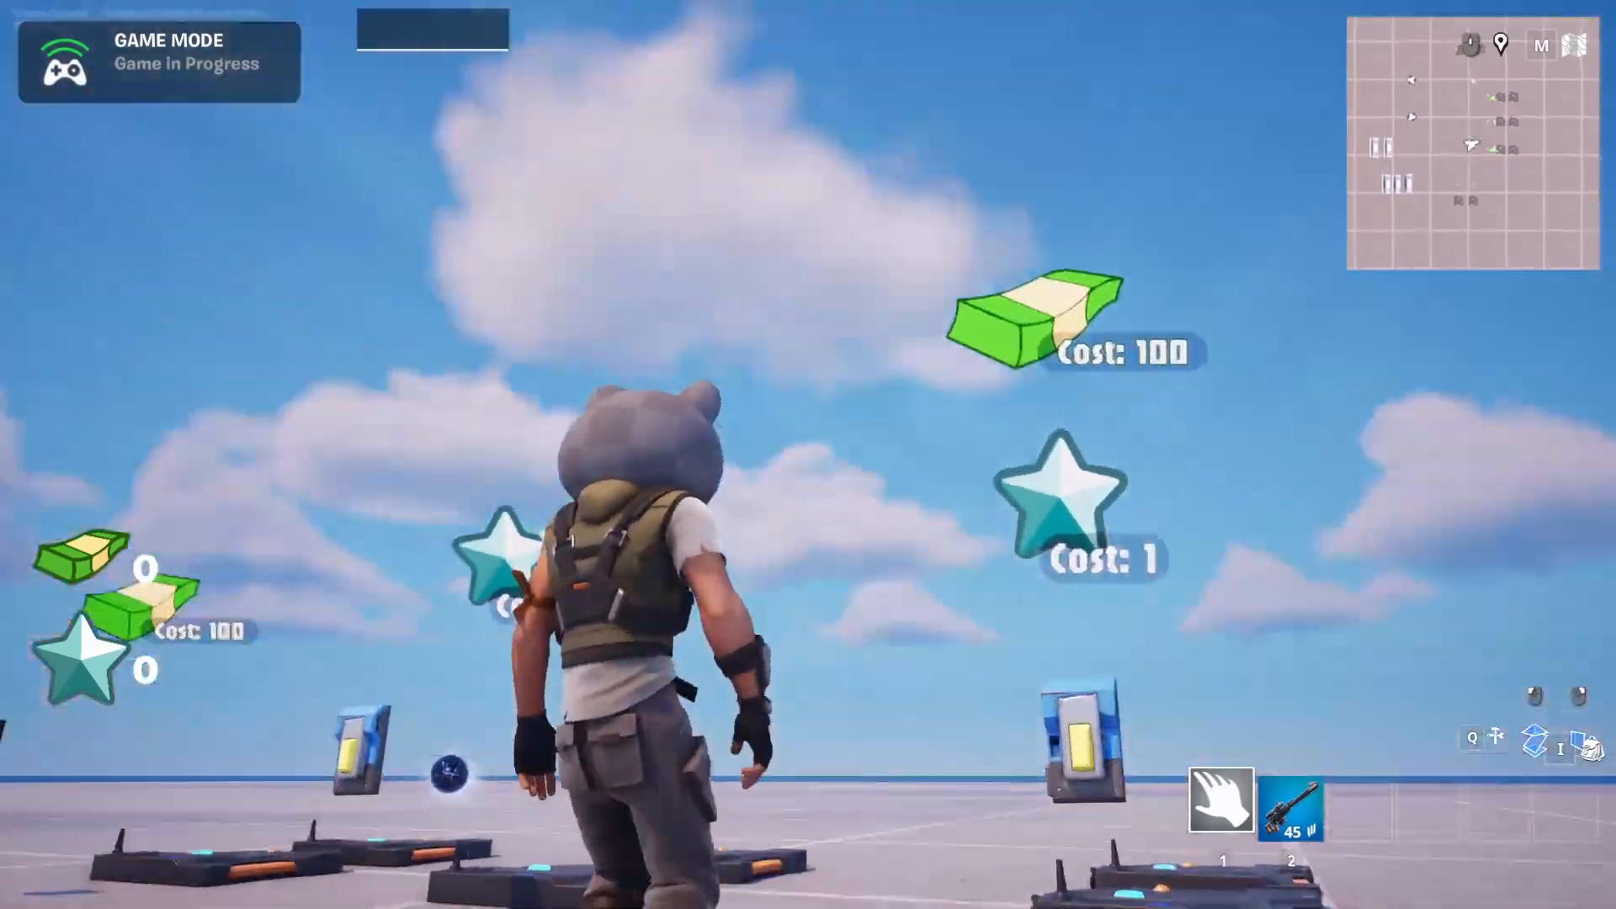
Collect more currency, buy from the 100-dollar and 1-star shop again, and equip the automatic sniper rifle.
key(w)
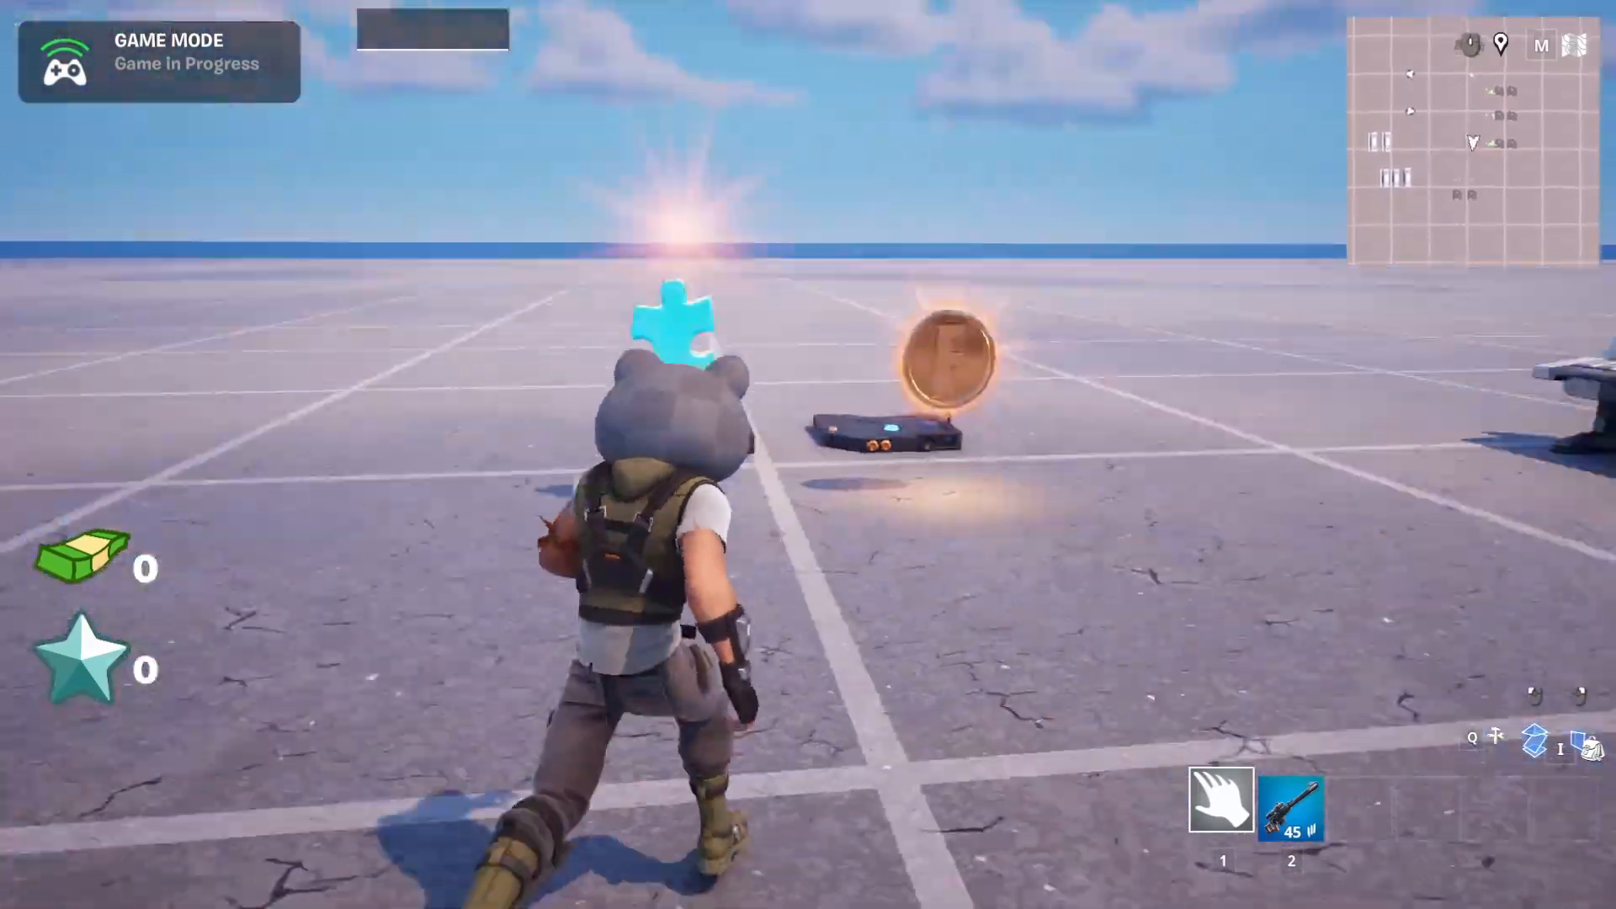
key(w)
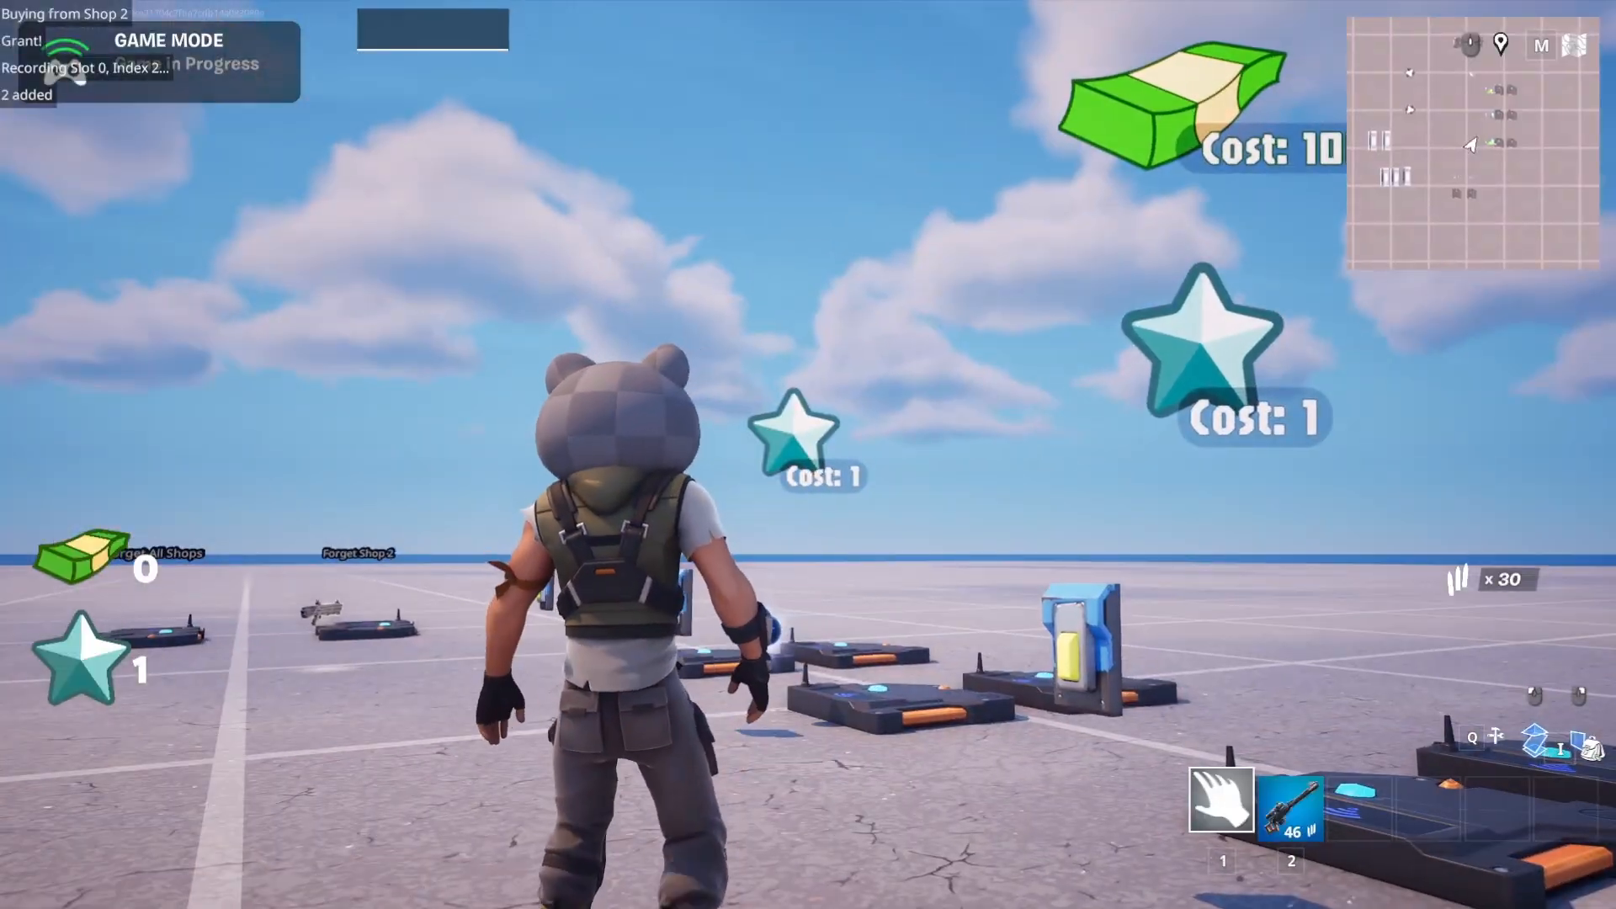
key(2)
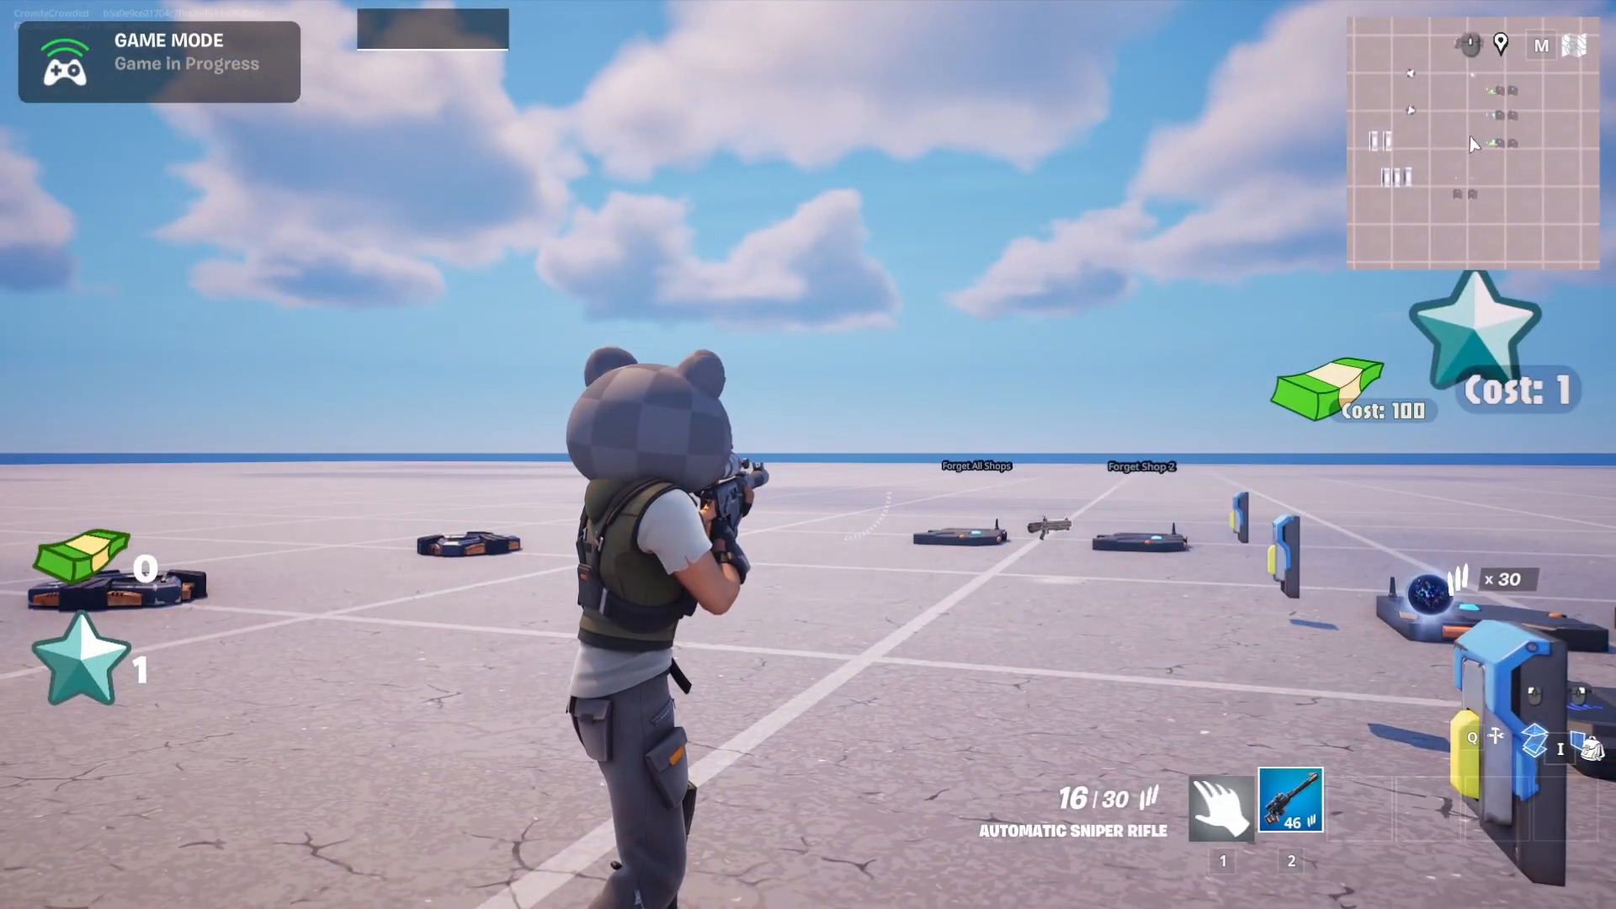
key(1)
Respawn the player character within the running playtest.
key(w)
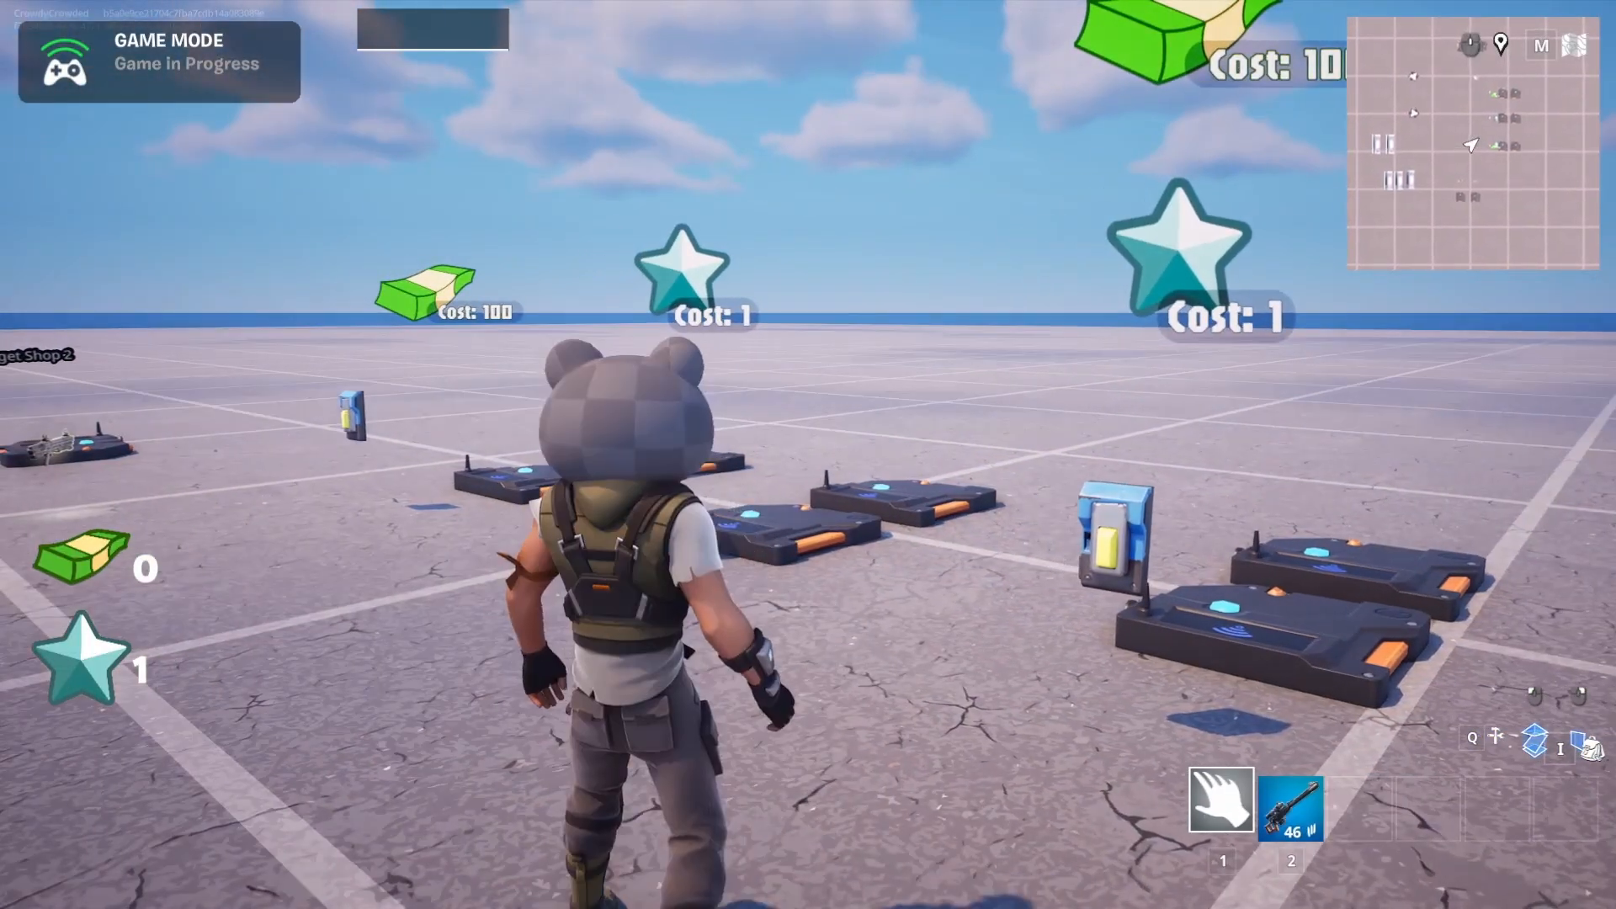
key(w)
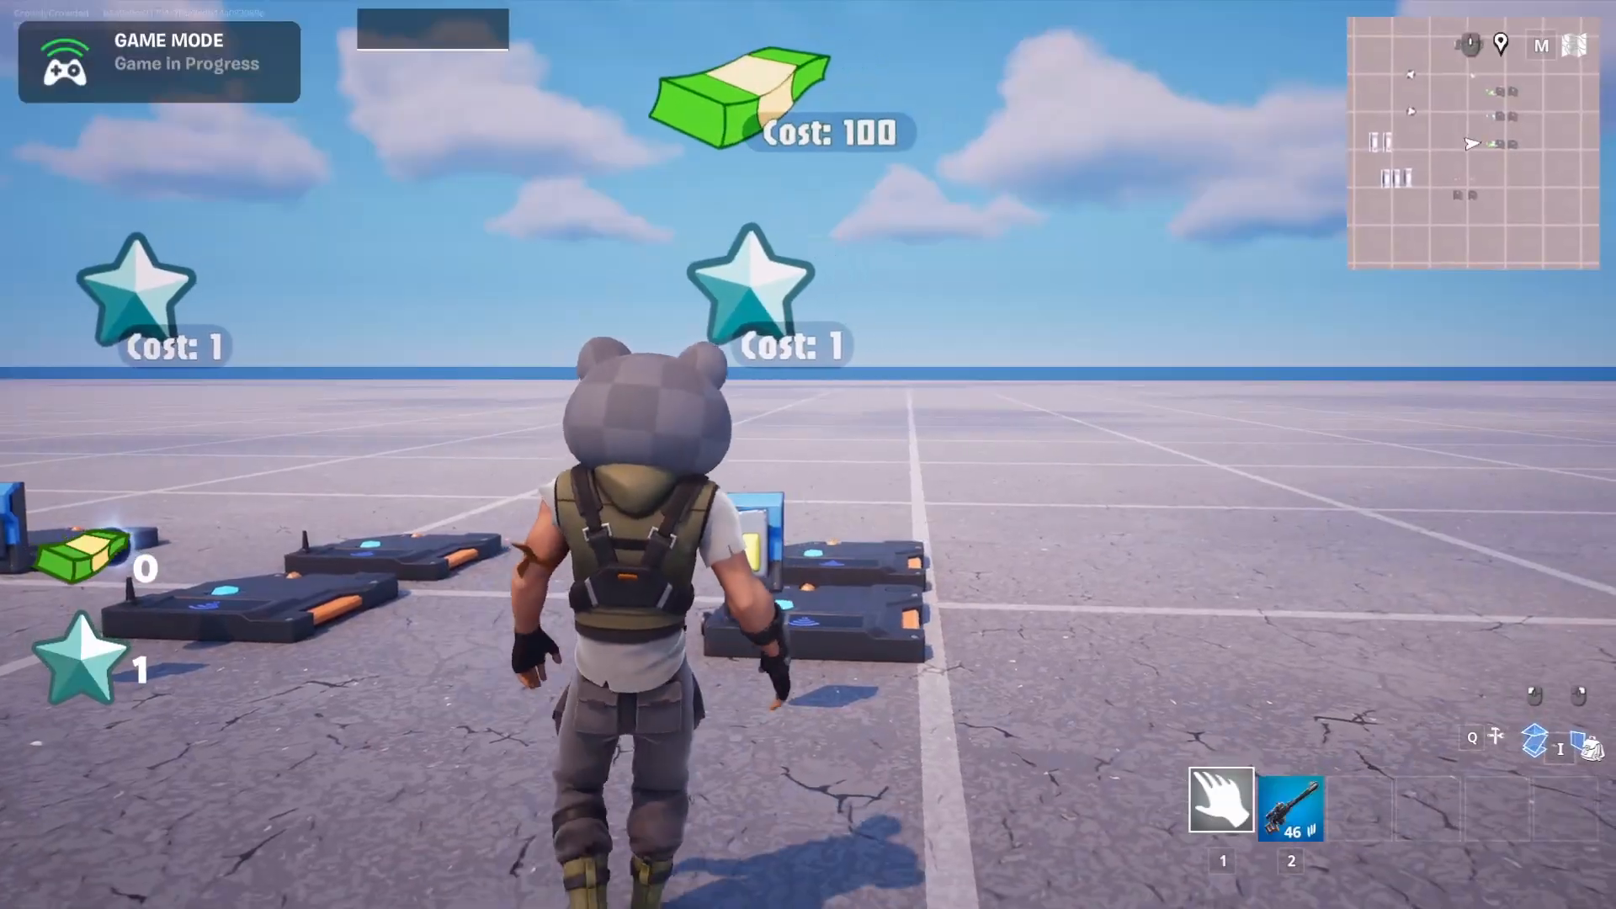
key(w)
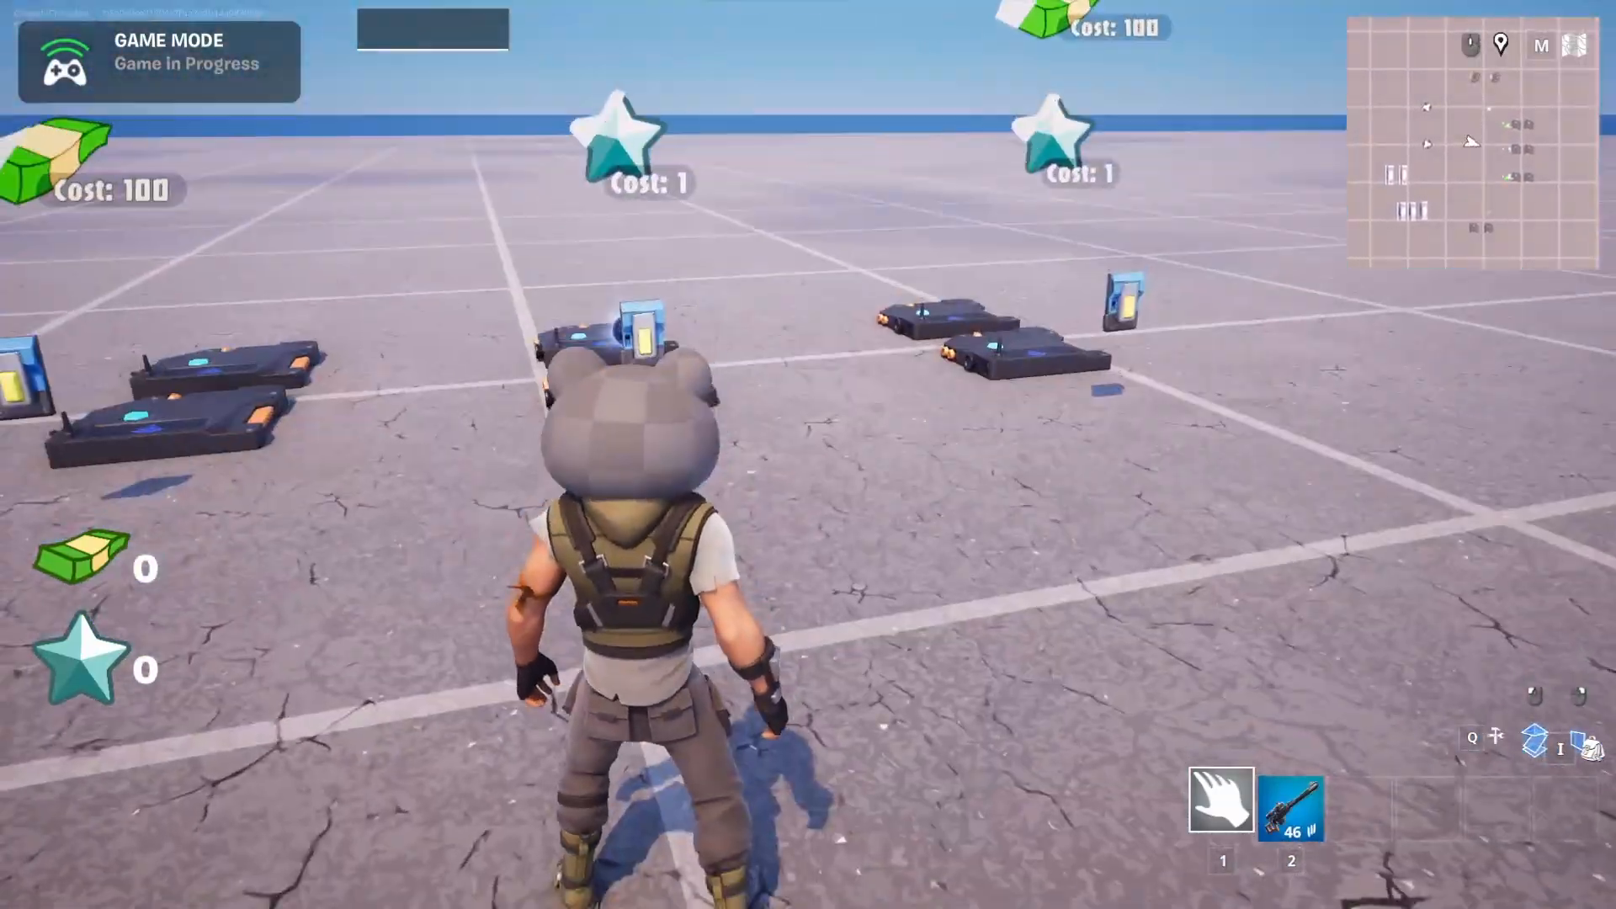
key(Escape)
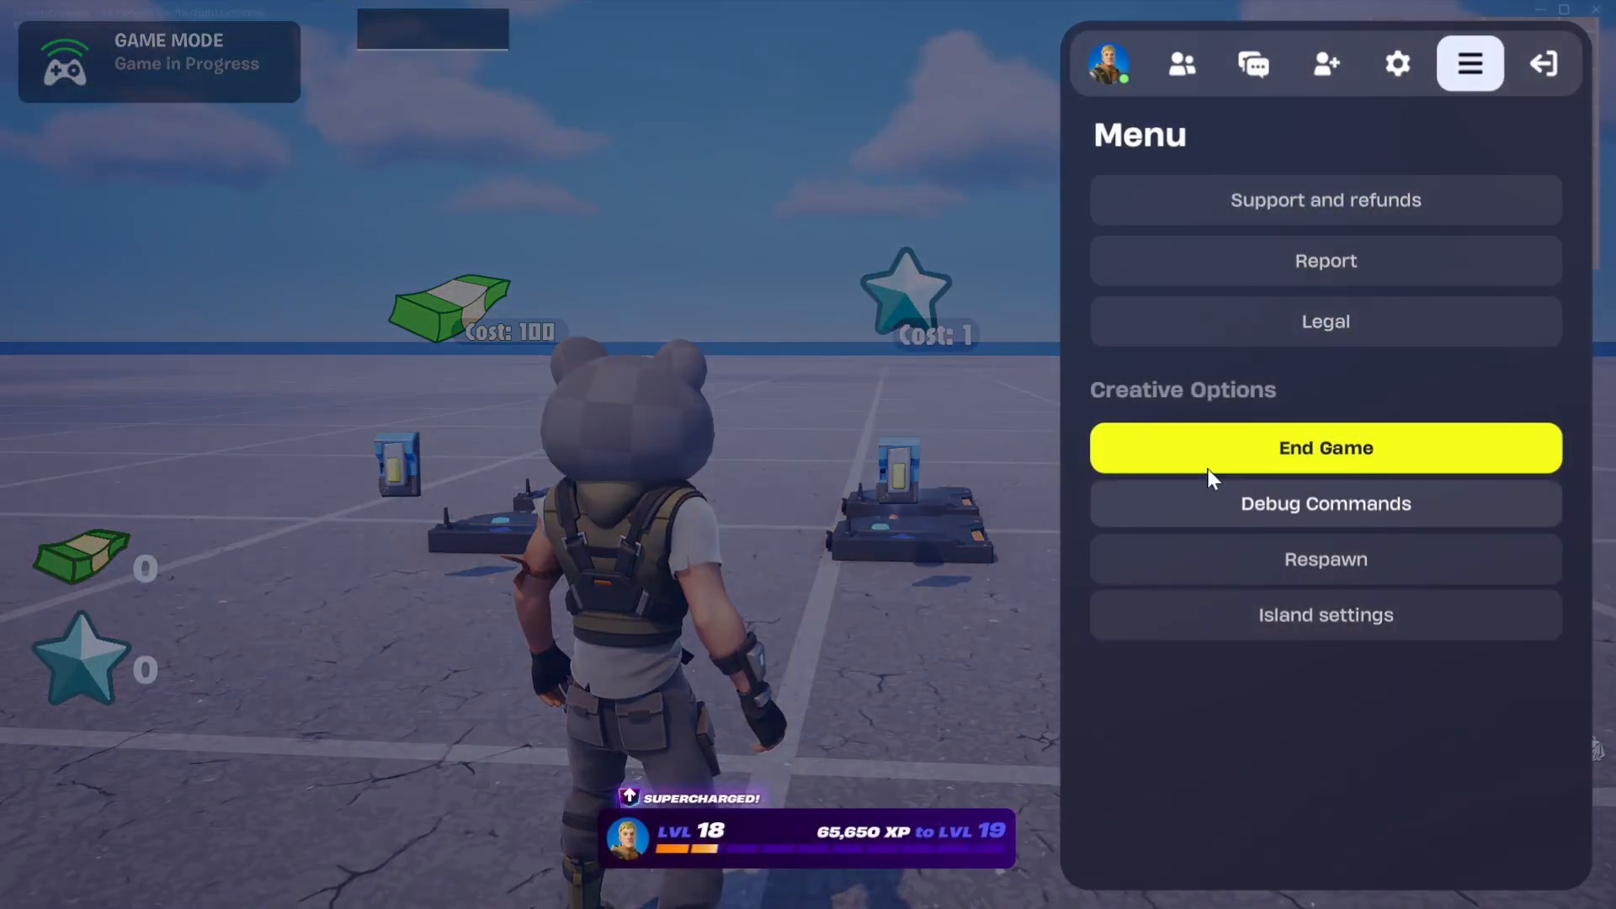
click(1268, 558)
key(Return)
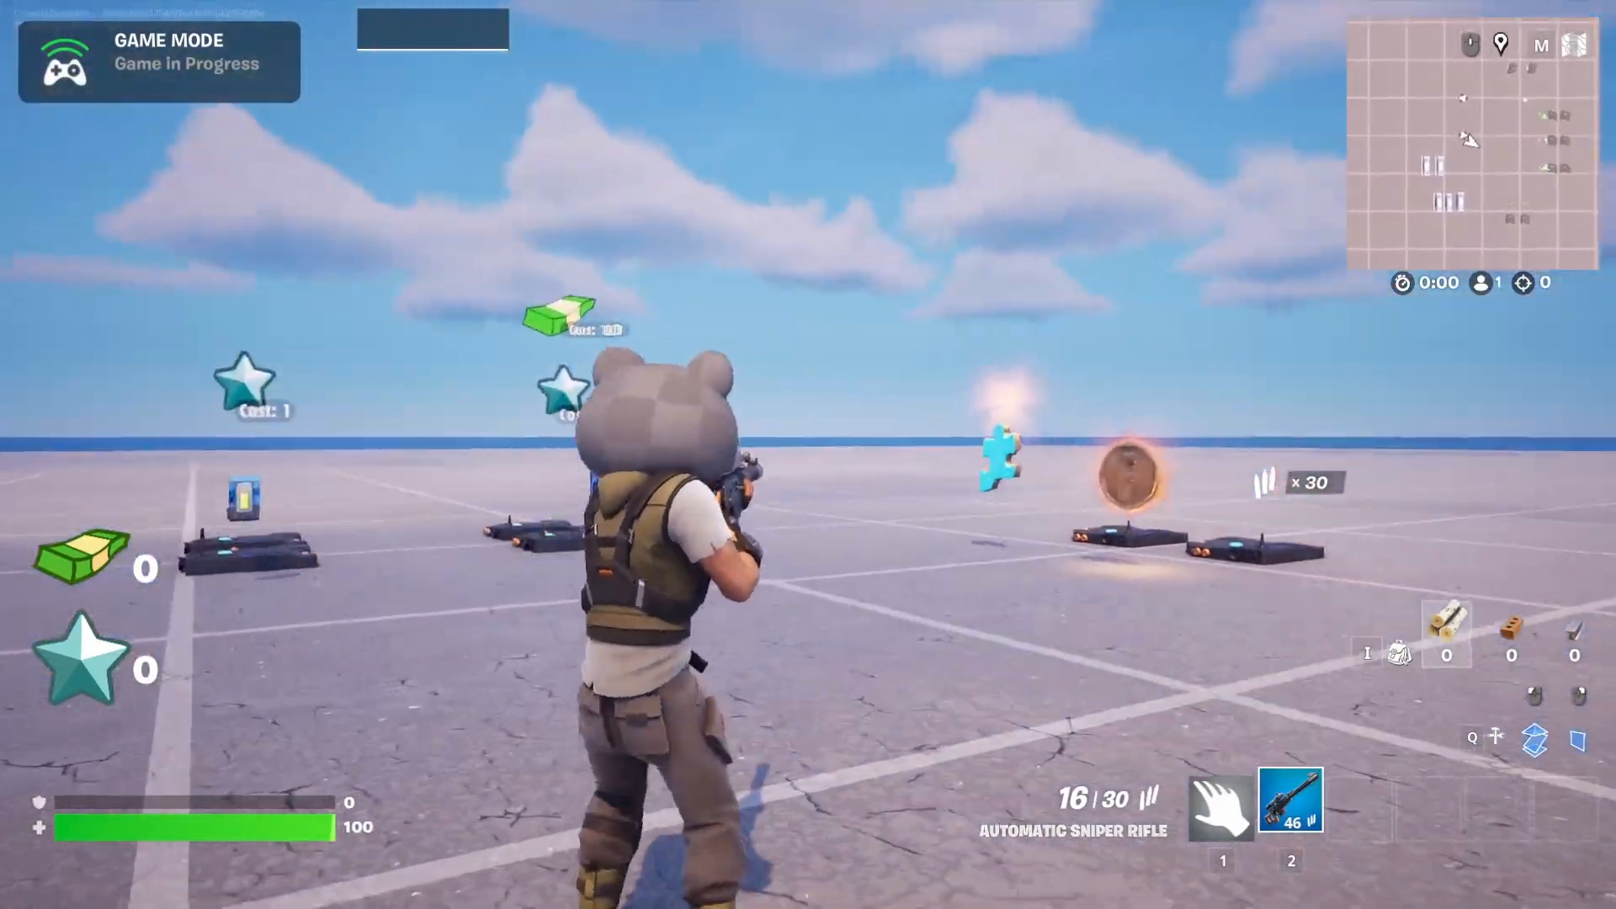
Aim the automatic sniper rifle, and use the 100-dollar shop again to get the auto shotgun.
right_click(808, 455)
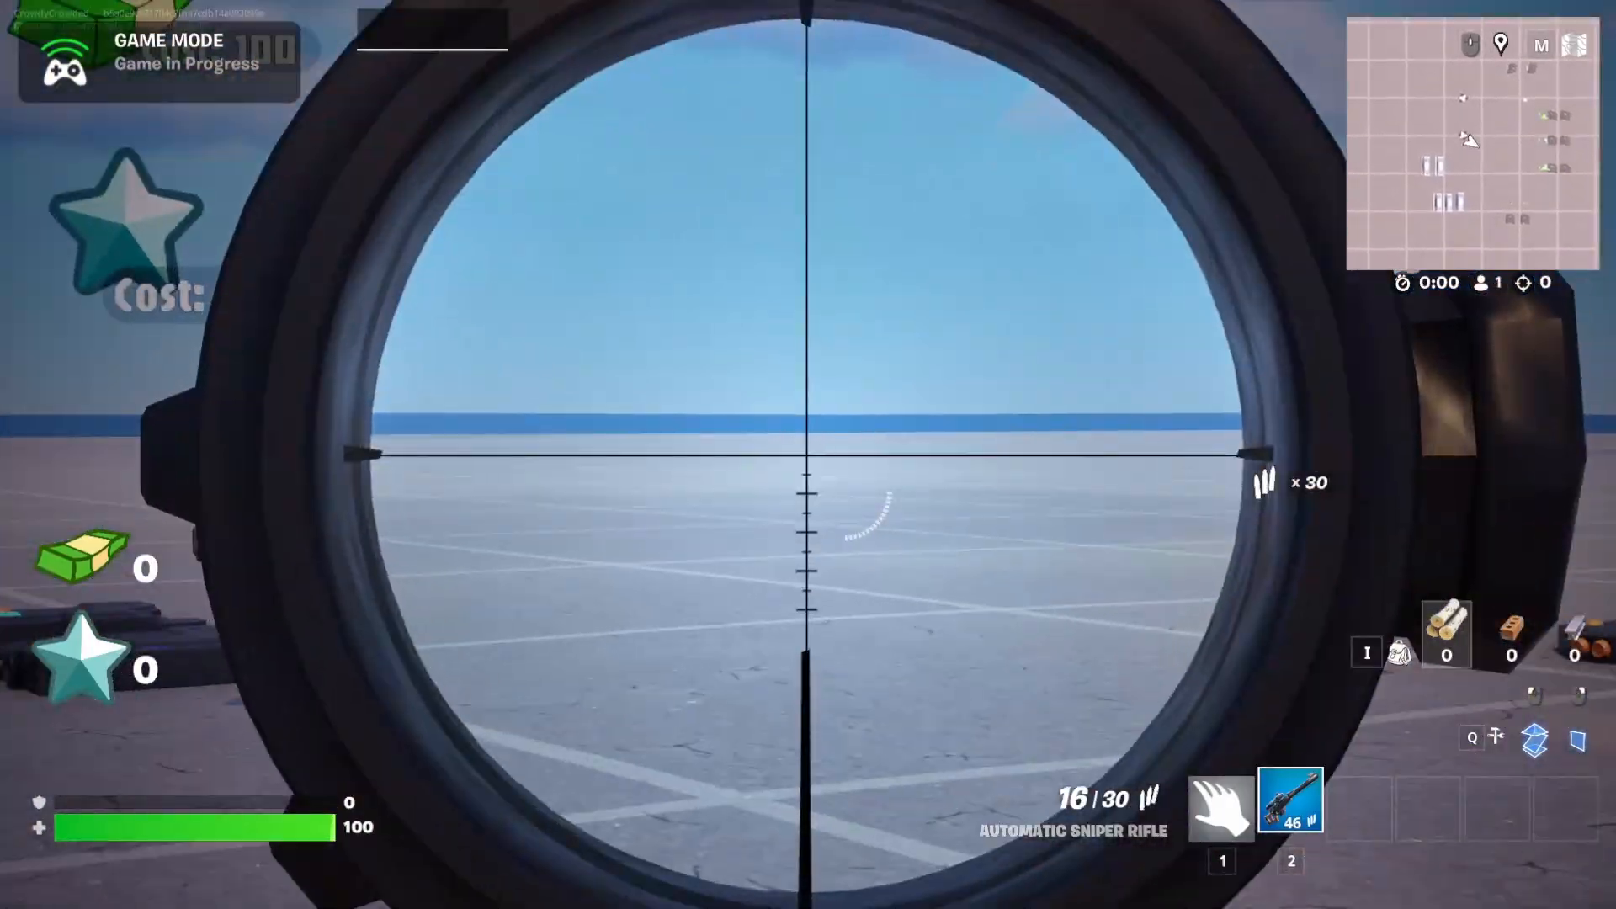
key(w)
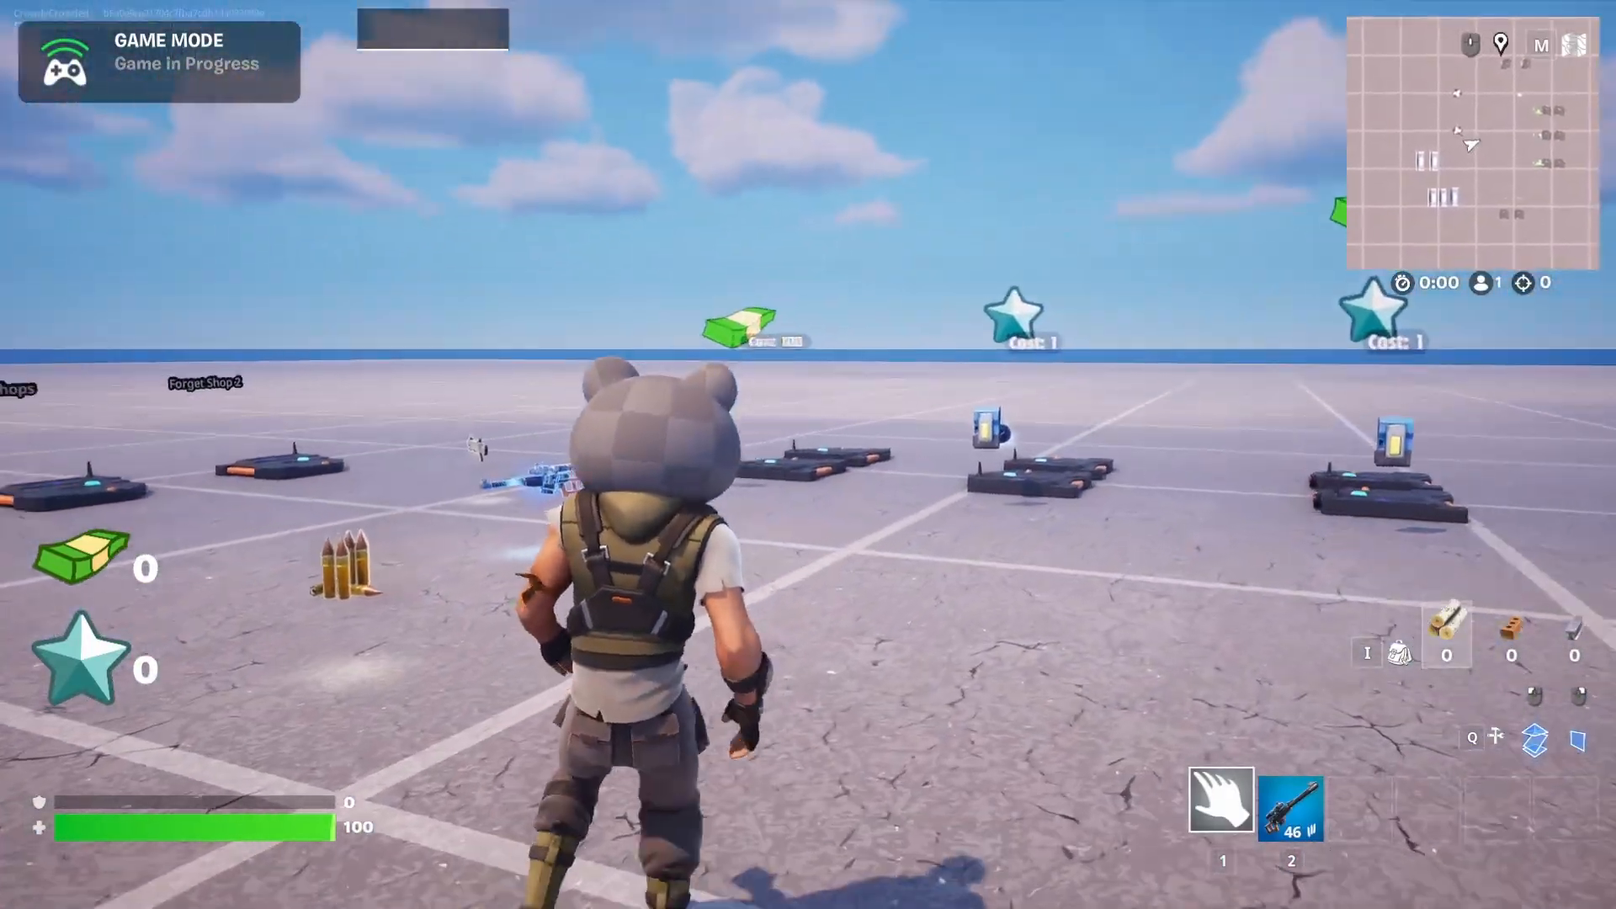
key(w)
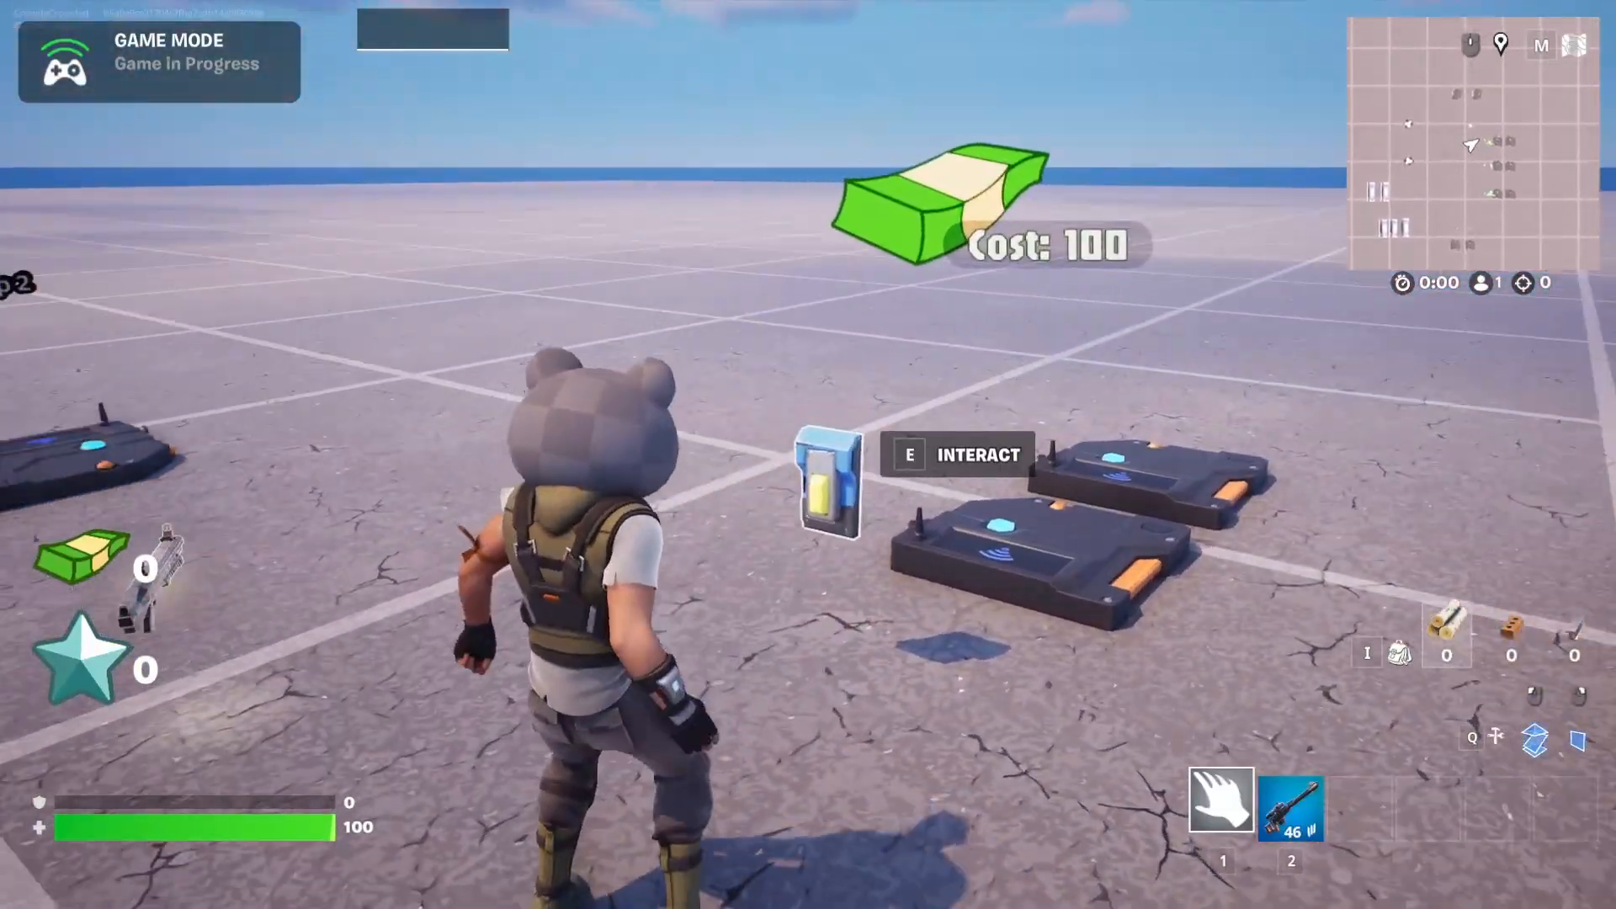
key(e)
key(w)
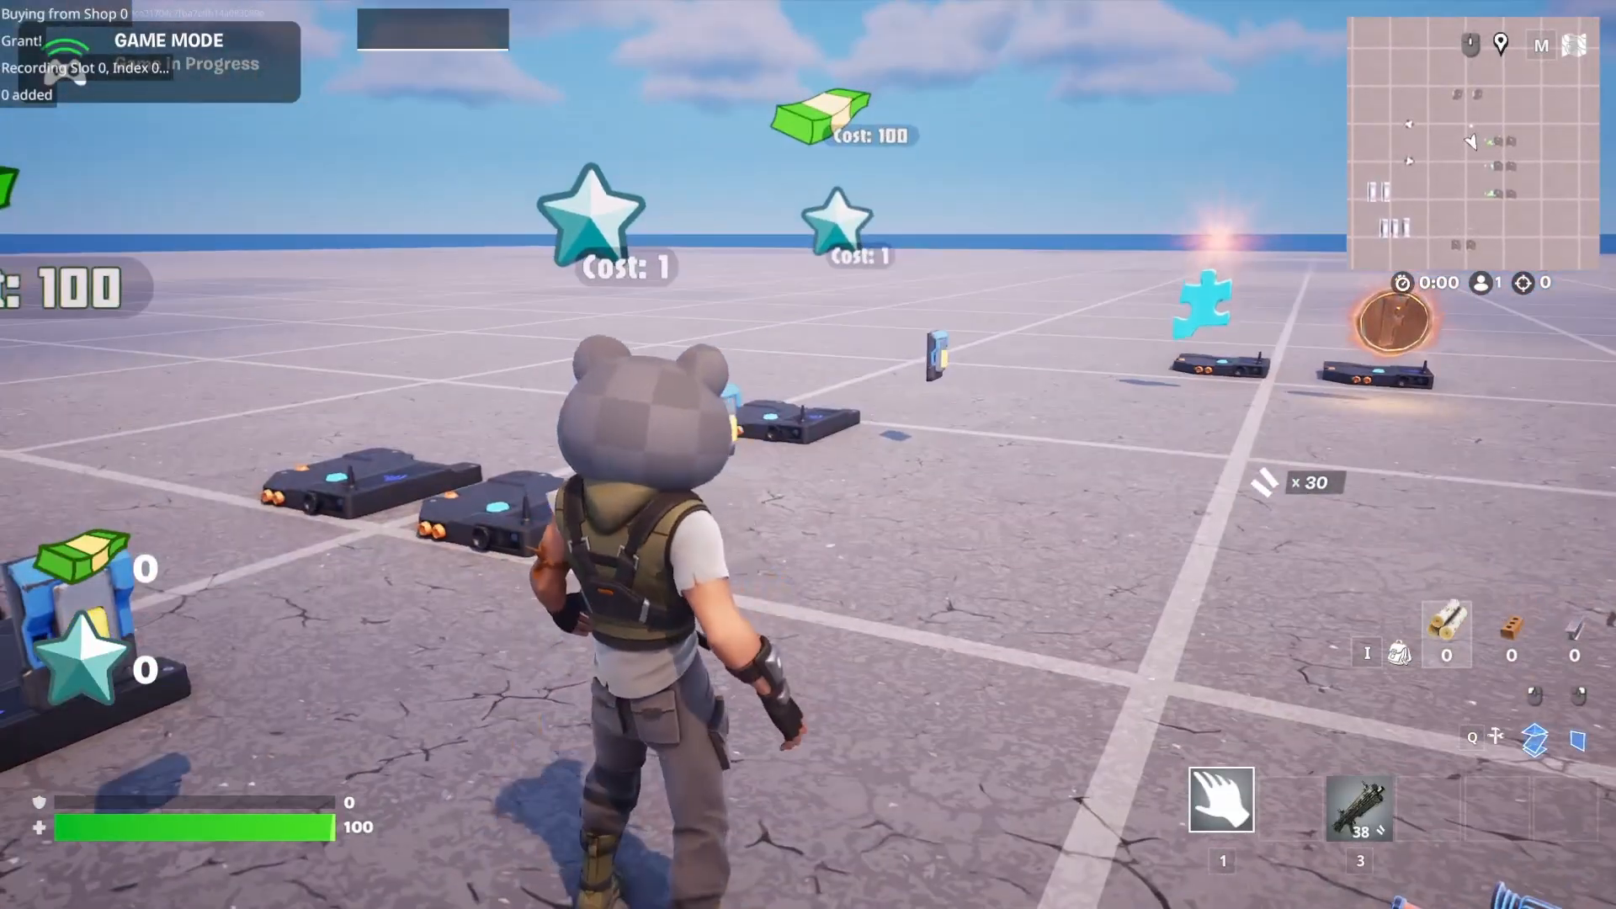